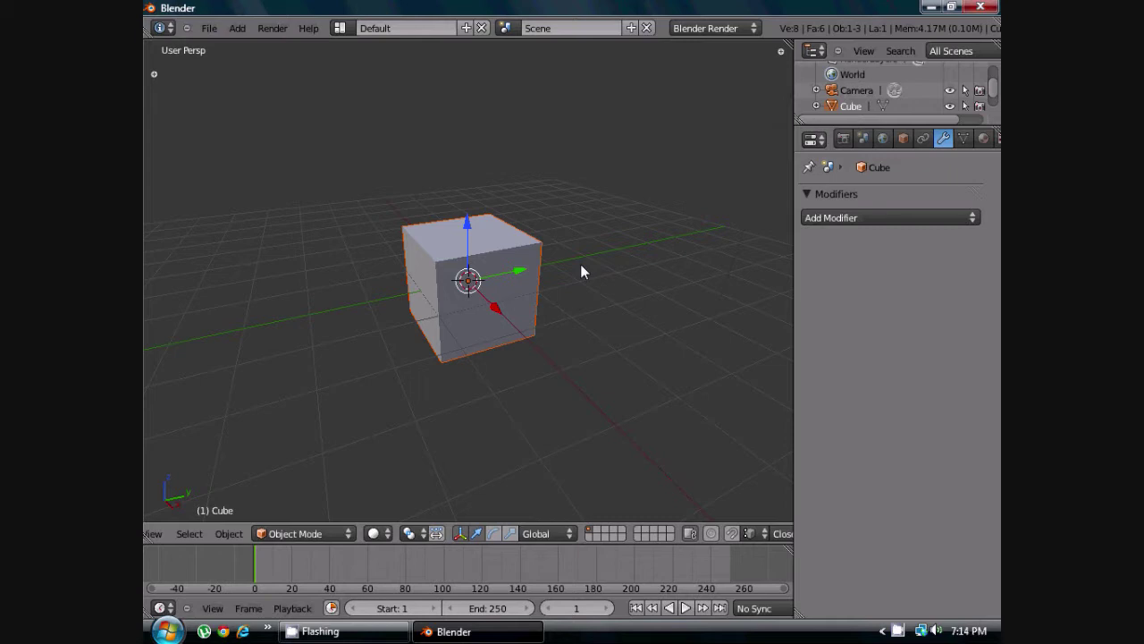
Switch the viewport to a front orthographic view of the cube.
key("KP_1")
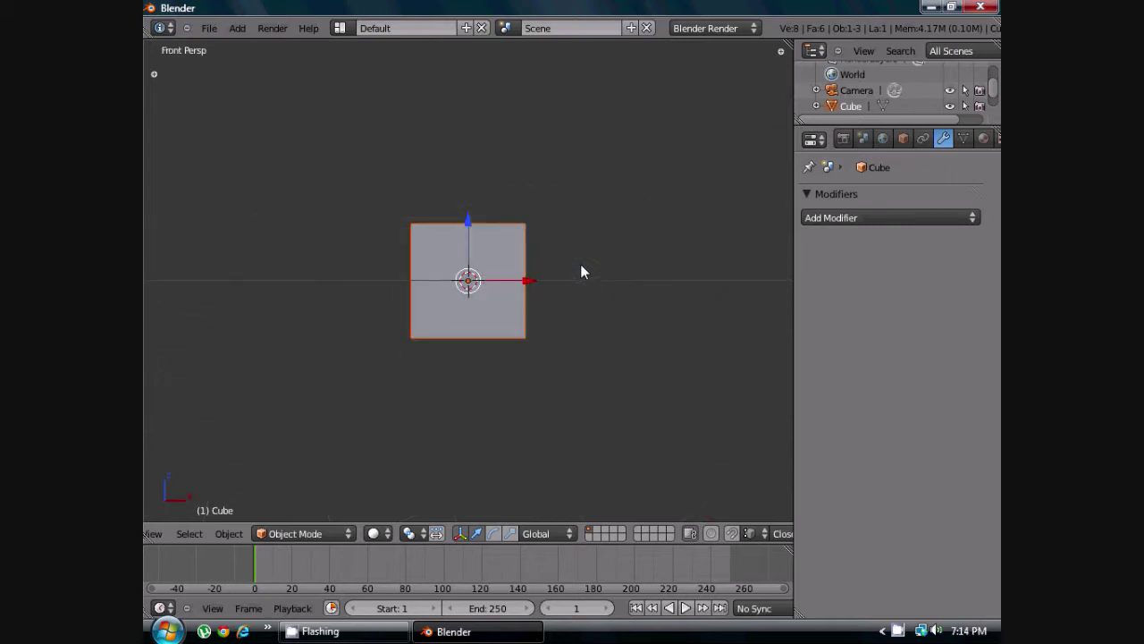
key("KP_5")
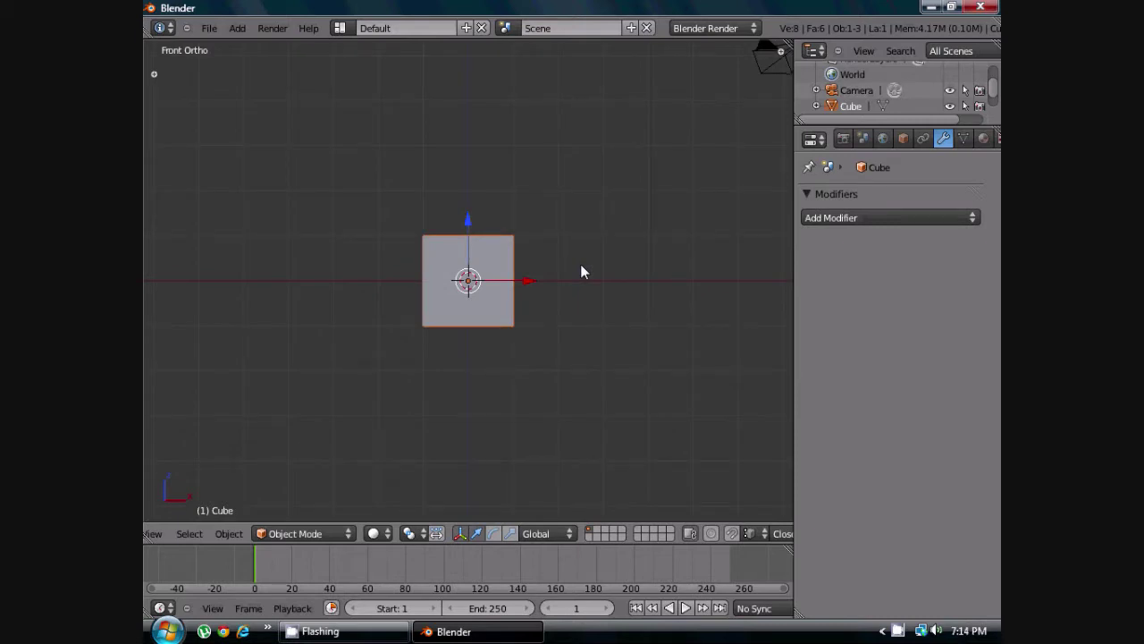
scroll(580, 272, "up", 4)
scroll(580, 272, "down", 2)
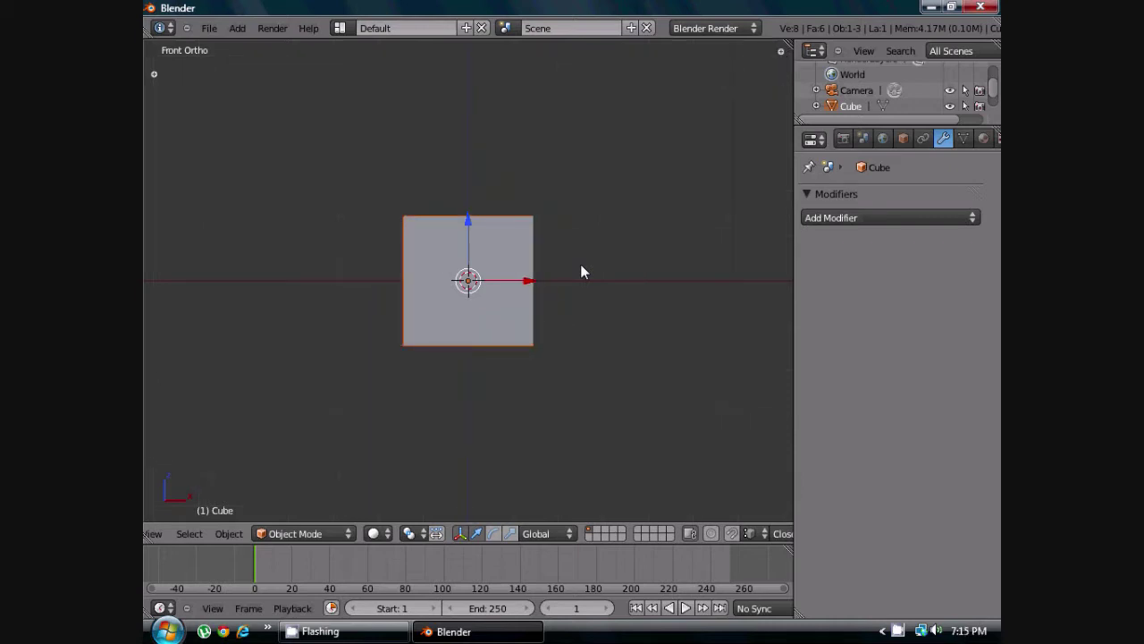
scroll(581, 266, "up", 2)
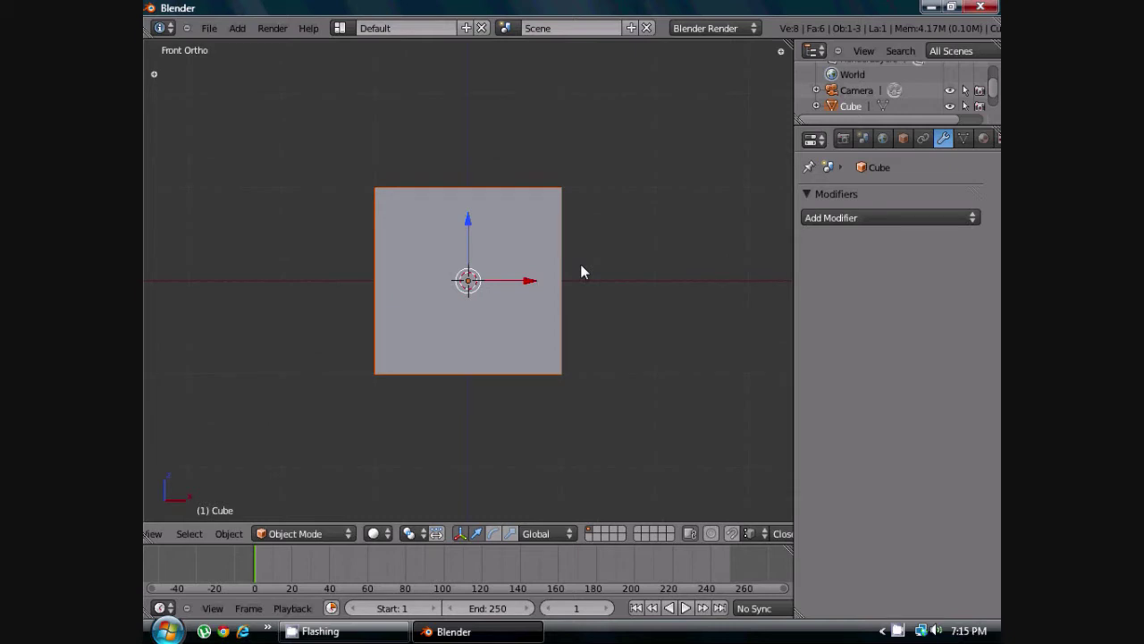
Enter Edit Mode on the cube and deselect all of its geometry.
key("Tab")
scroll(582, 263, "down", 1)
scroll(561, 300, "up", 2)
scroll(561, 299, "down", 2)
scroll(559, 297, "up", 2)
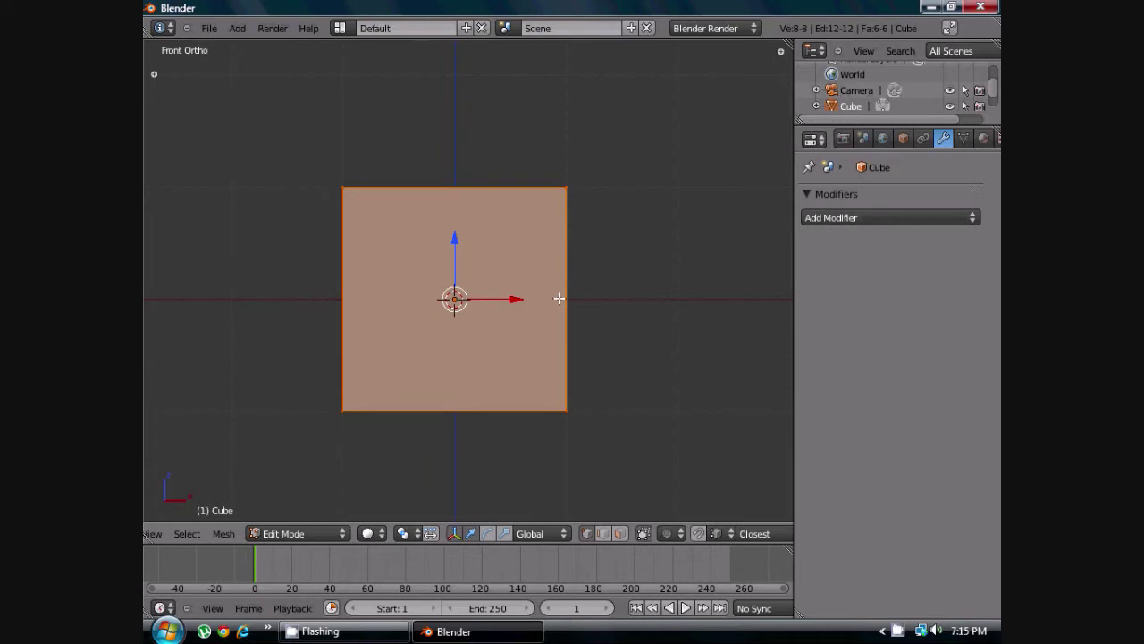
scroll(558, 298, "down", 2)
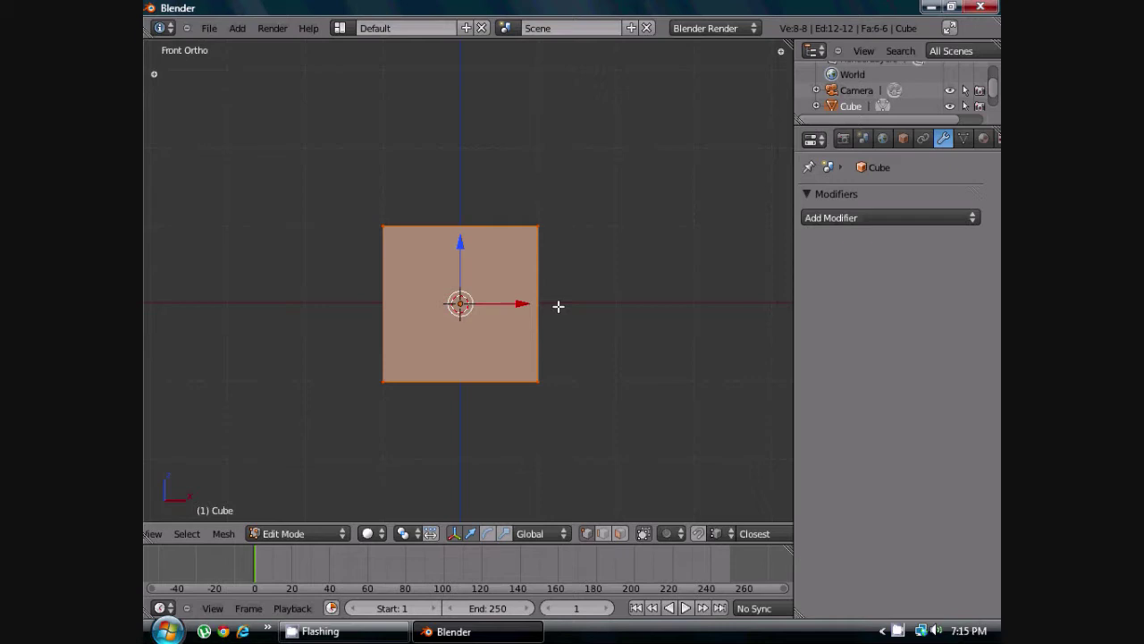
scroll(524, 286, "down", 2)
scroll(492, 284, "up", 3)
middle_click_drag(483, 304, 490, 312)
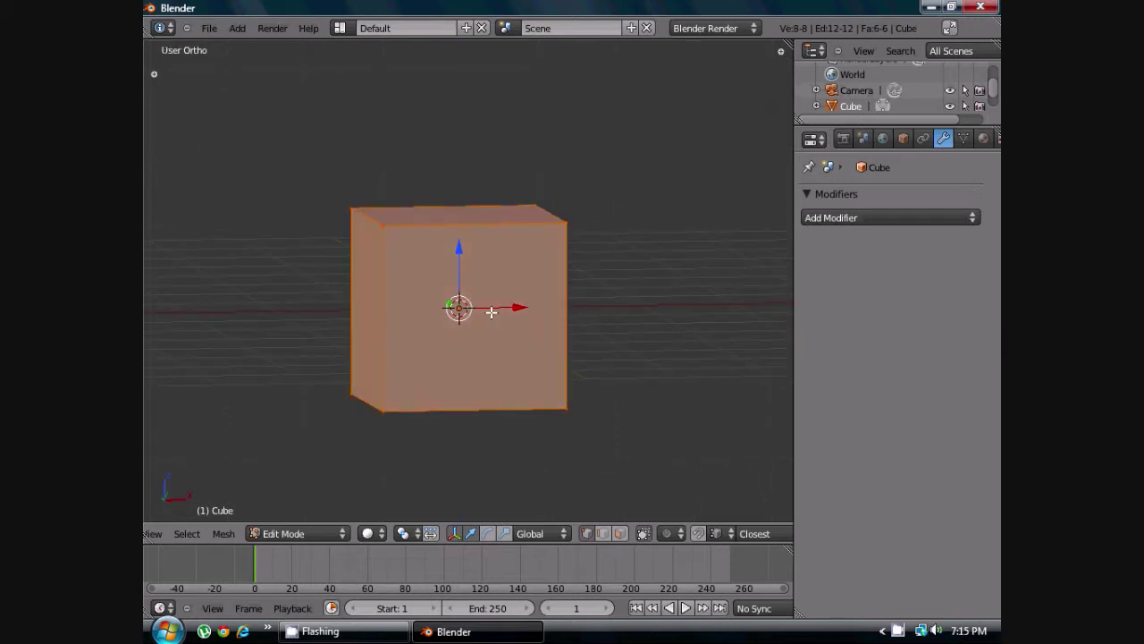
key("a")
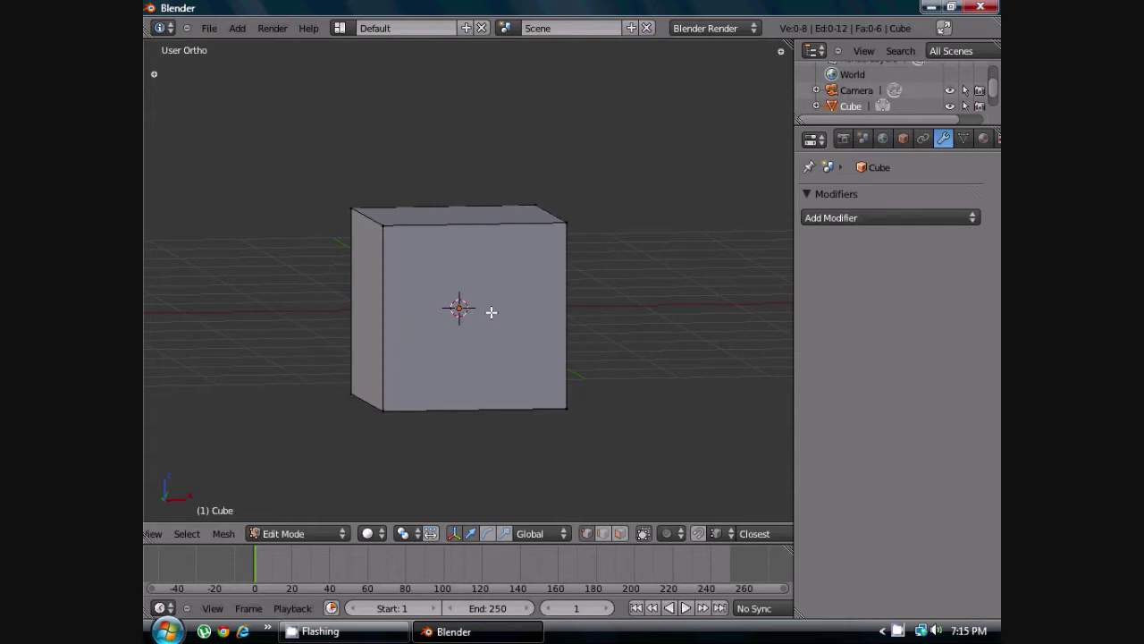
Add one centred loop cut around the cube in the YZ plane, halving it along the X axis.
key("KP_1")
scroll(508, 304, "down", 2)
scroll(508, 304, "up", 1)
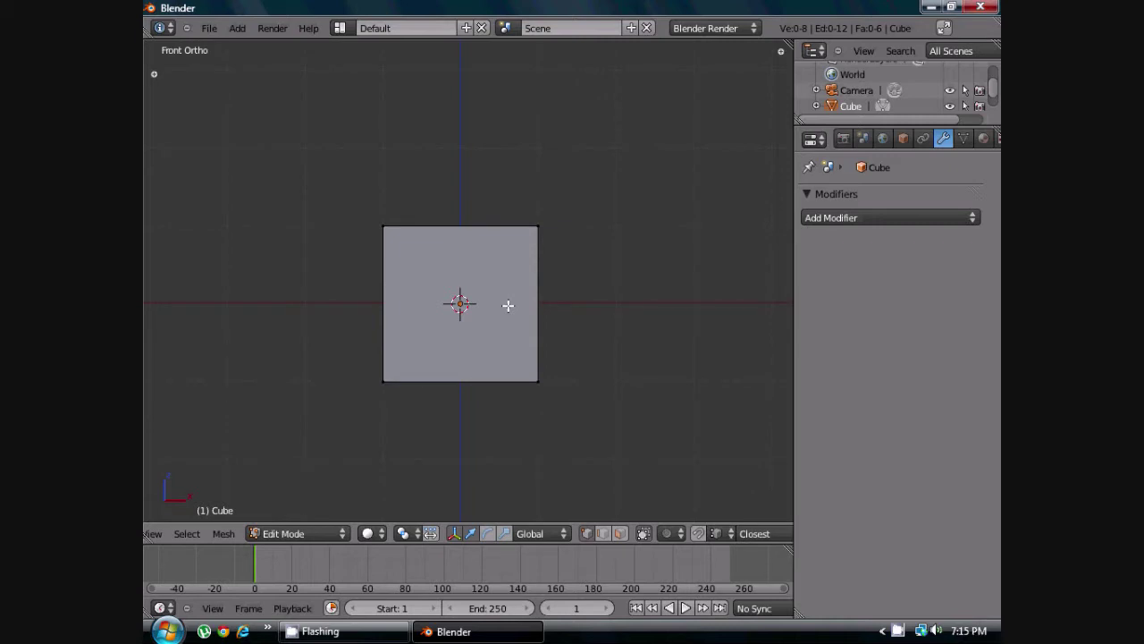
scroll(506, 304, "up", 3)
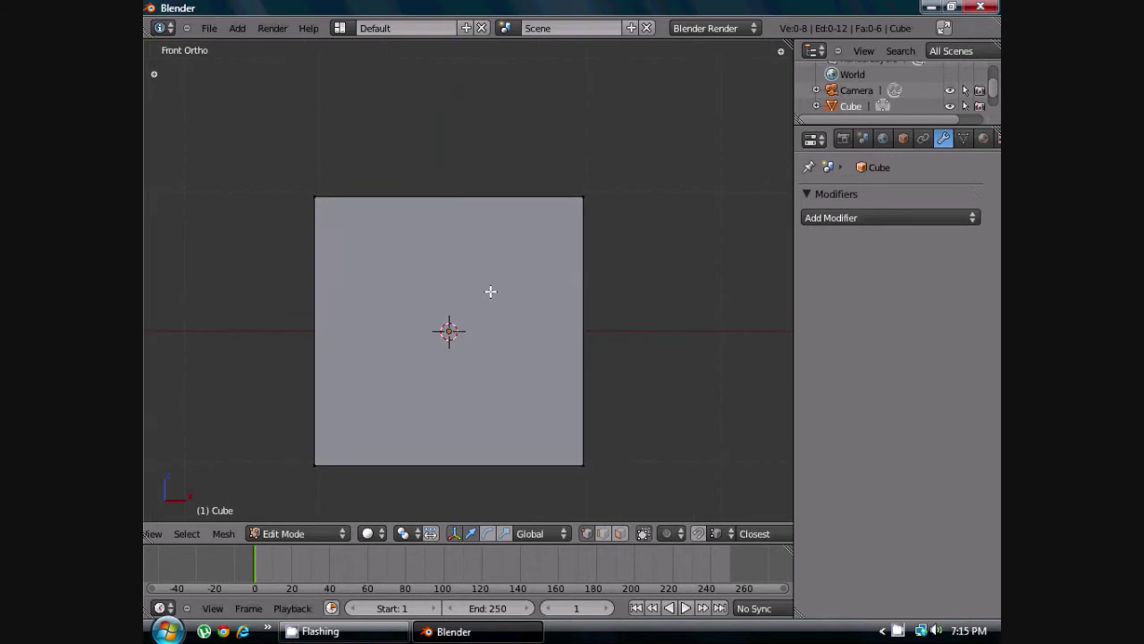
scroll(491, 289, "down", 2)
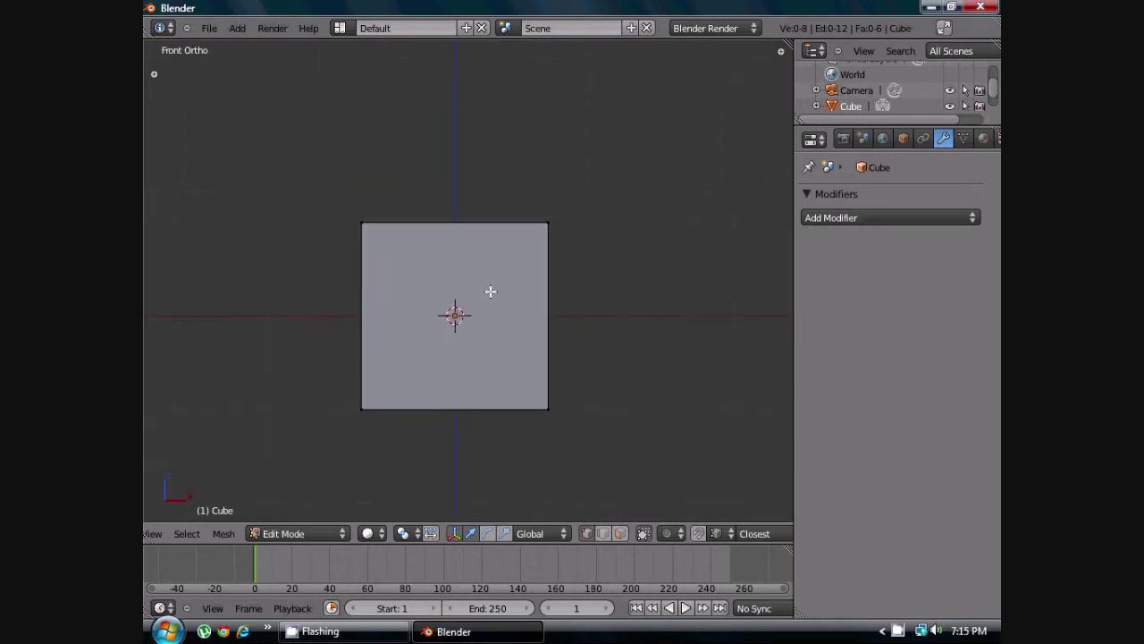
middle_click_drag(469, 313, 537, 355)
scroll(631, 320, "up", 2)
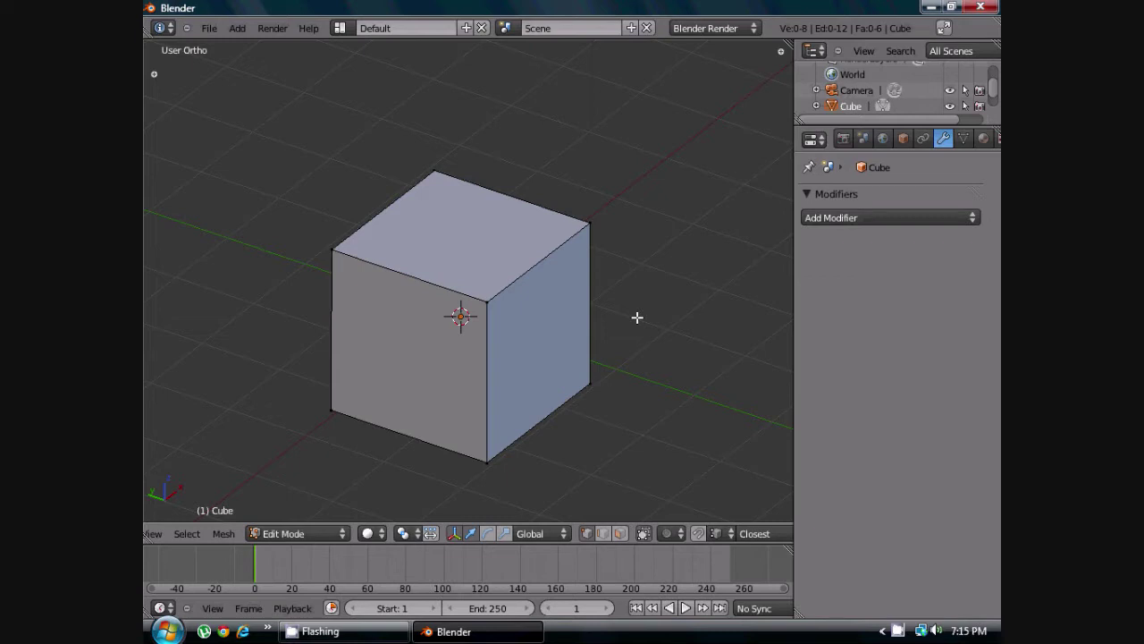
key("ctrl+r")
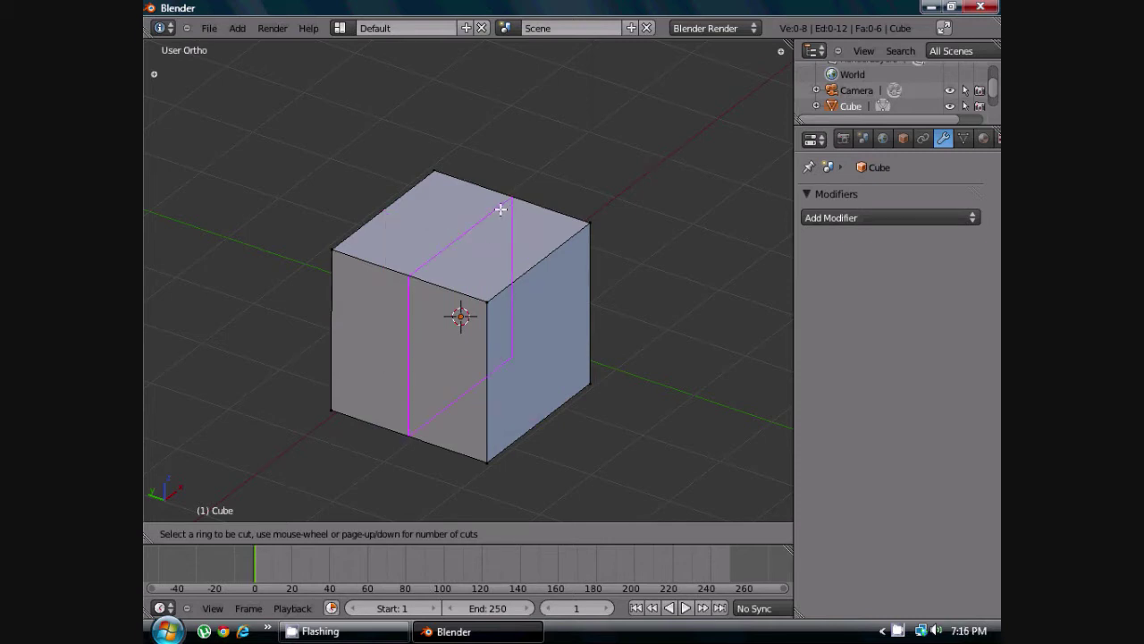
left_click(542, 255)
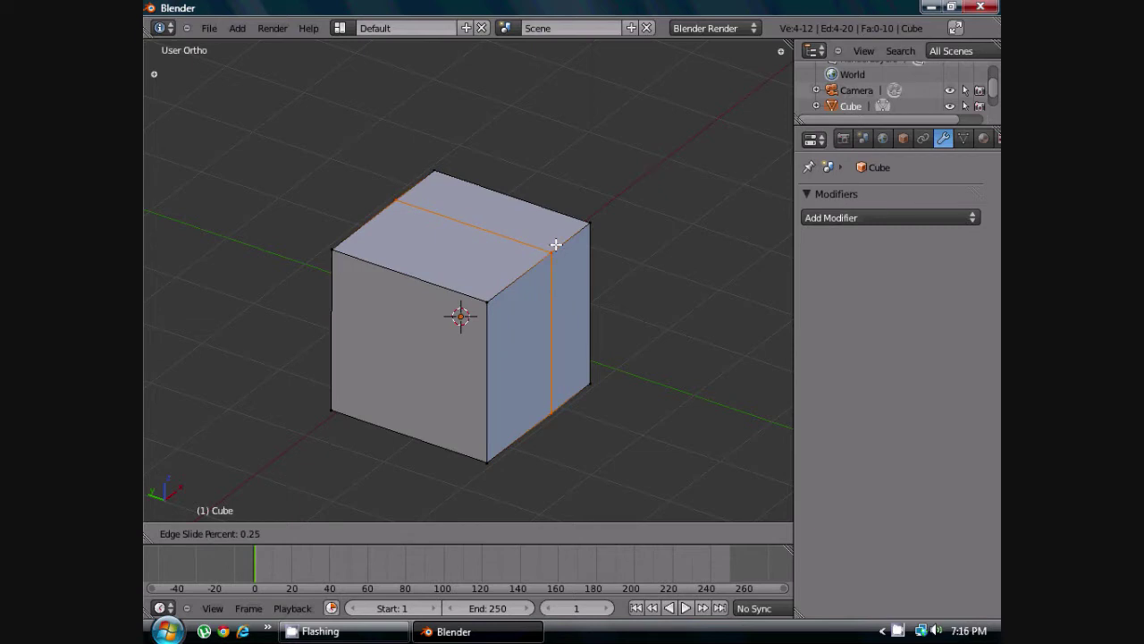
left_click(555, 244)
scroll(581, 252, "down", 3)
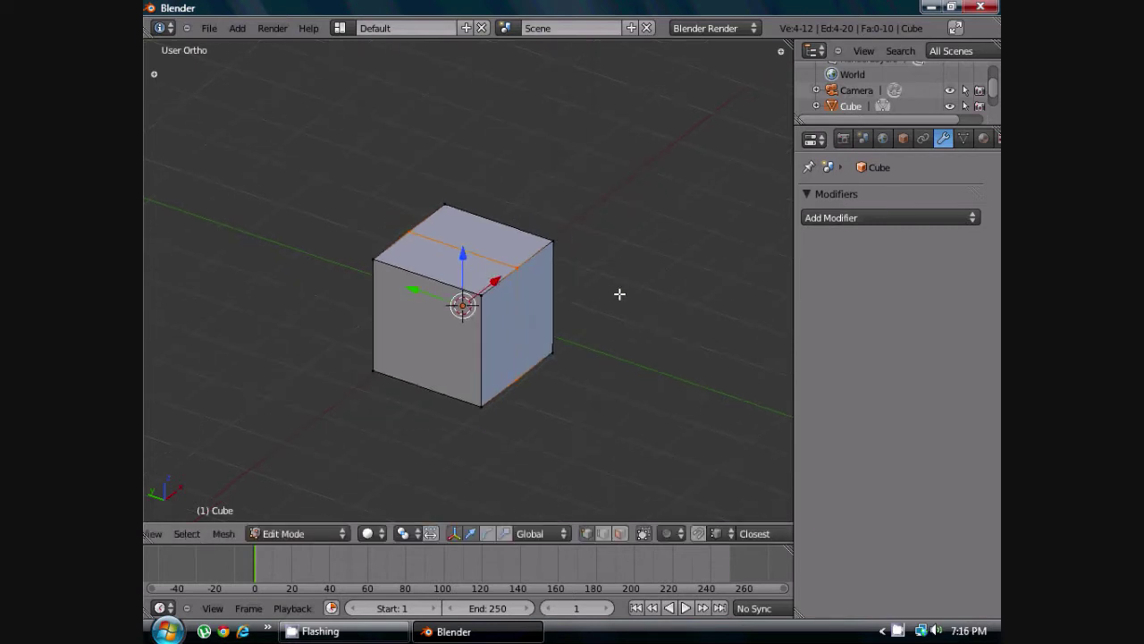
Add a second centred loop cut in the XZ plane, perpendicular to the first, halving the cube along the Y axis.
key("KP_3")
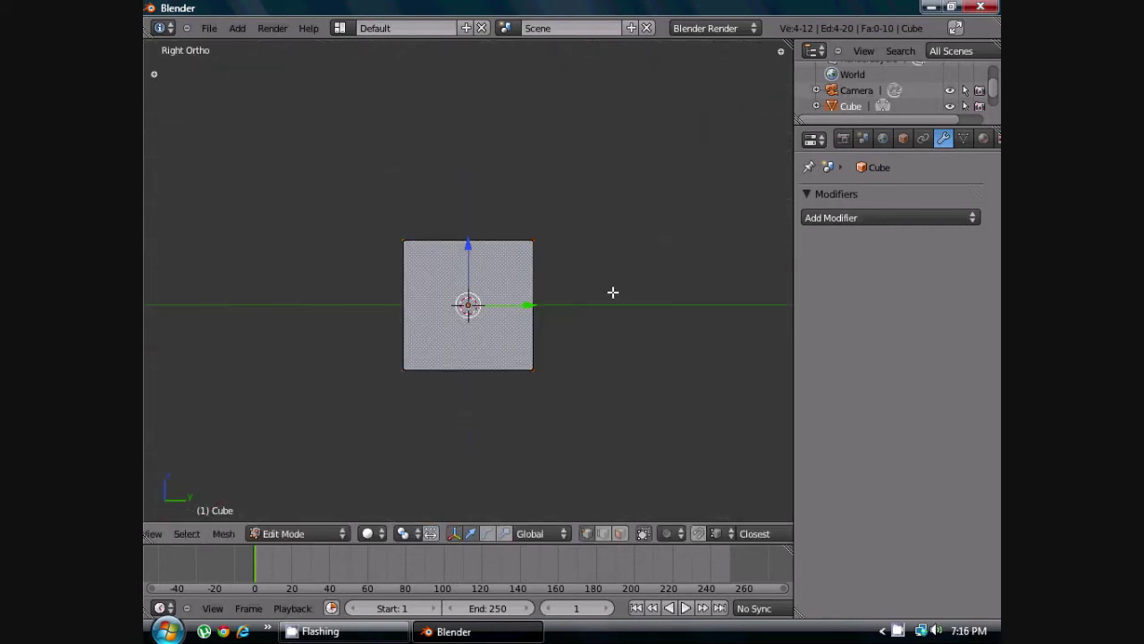
key("KP_1")
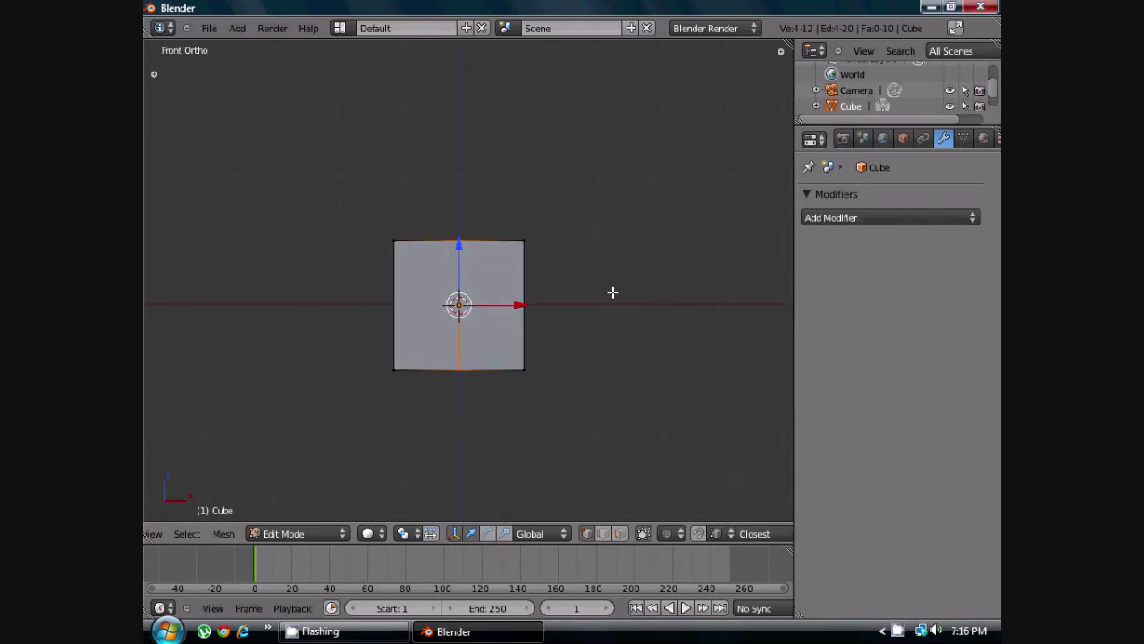
middle_click_drag(599, 348, 363, 347)
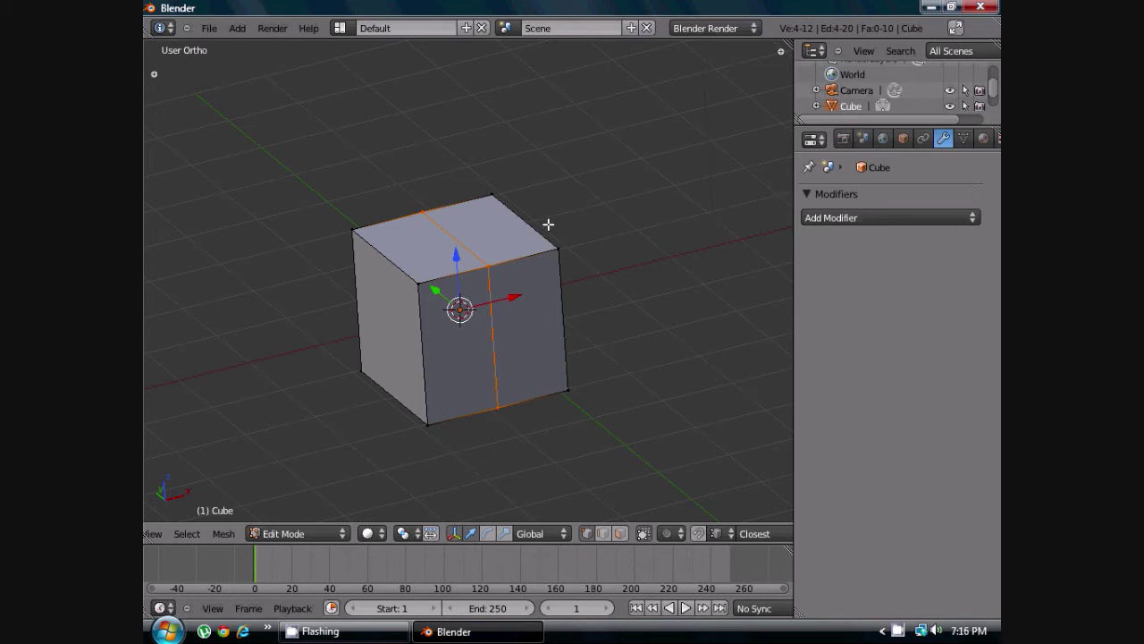
key("ctrl+r")
left_click(522, 226)
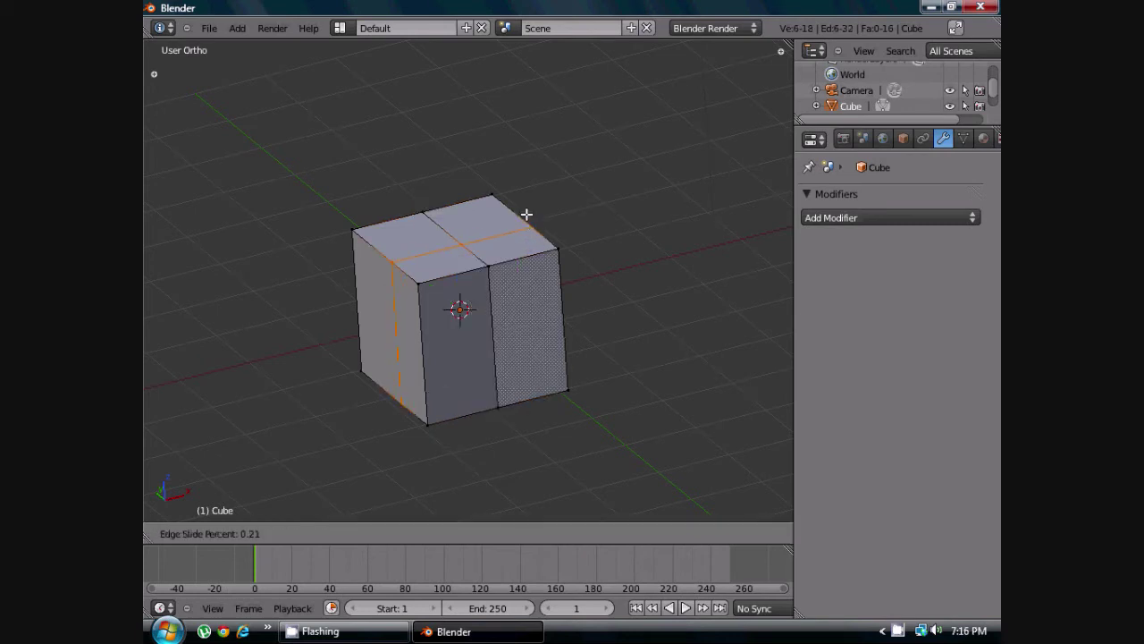
left_click(526, 214)
middle_click_drag(491, 310, 502, 349)
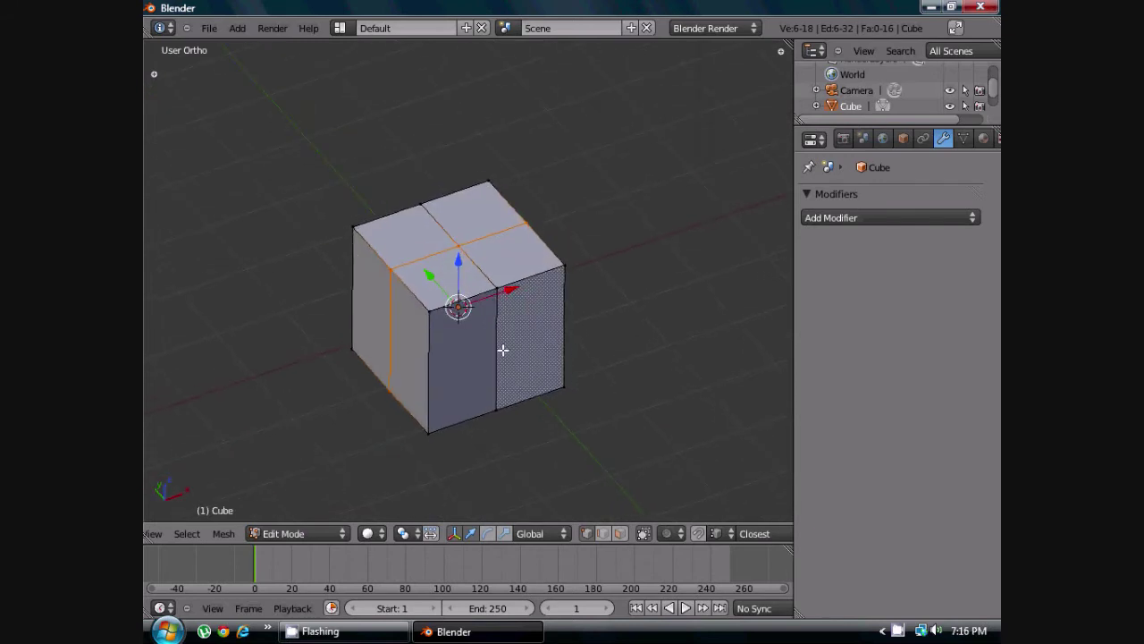
Deselect everything and box-select the cube's upper vertex at the negative X, positive Y corner in top view.
key("KP_7")
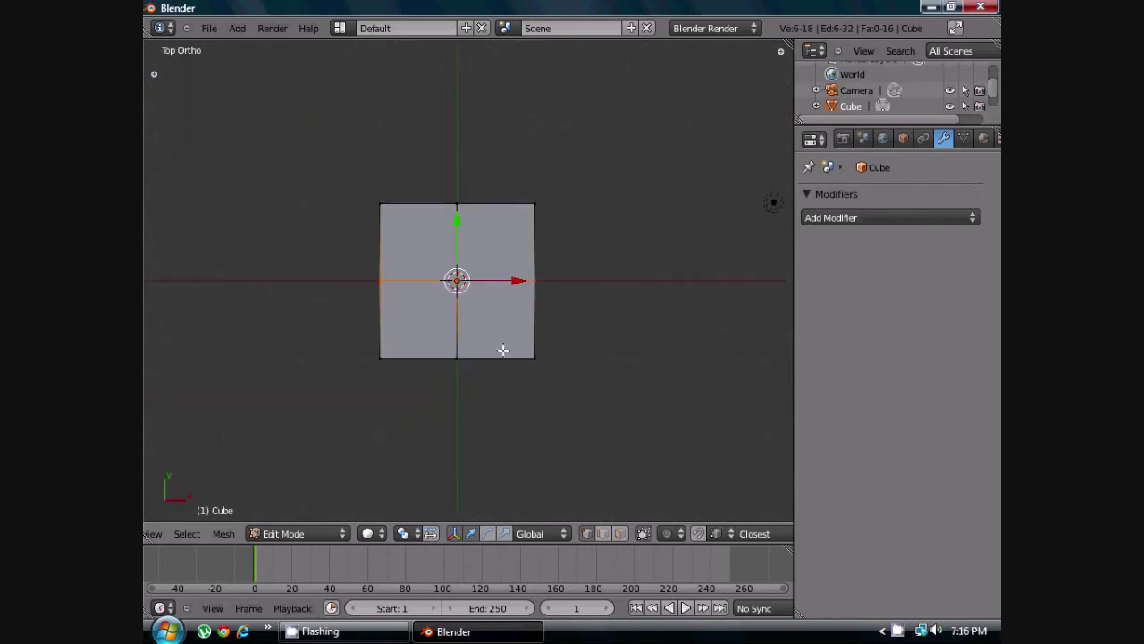
scroll(503, 350, "up", 2)
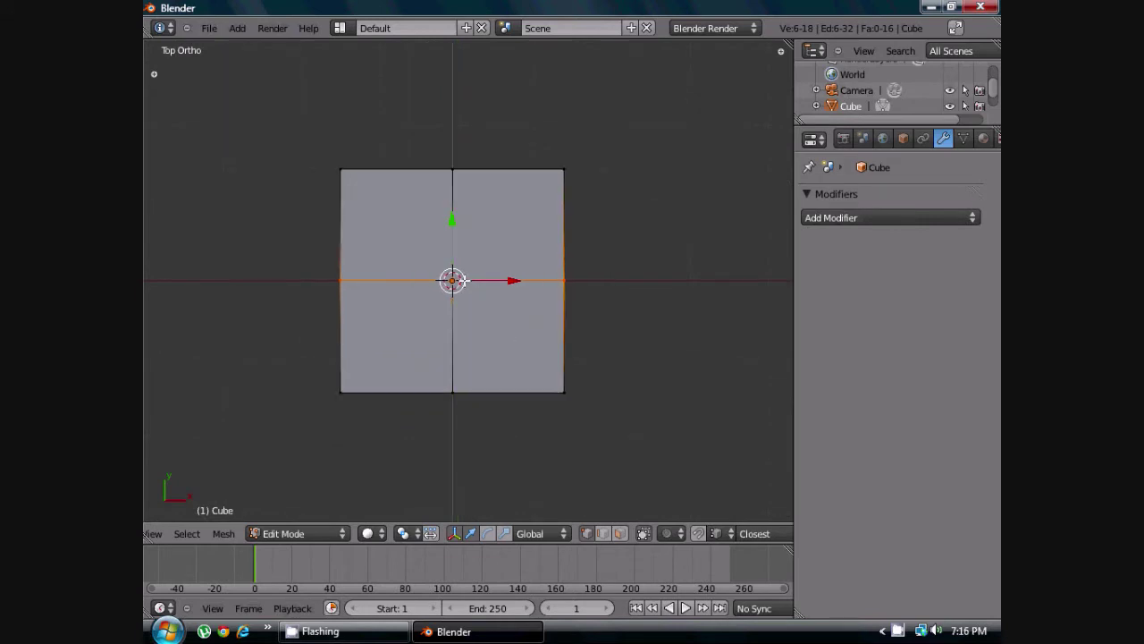
middle_click_drag(464, 282, 464, 303, "shift")
key("a")
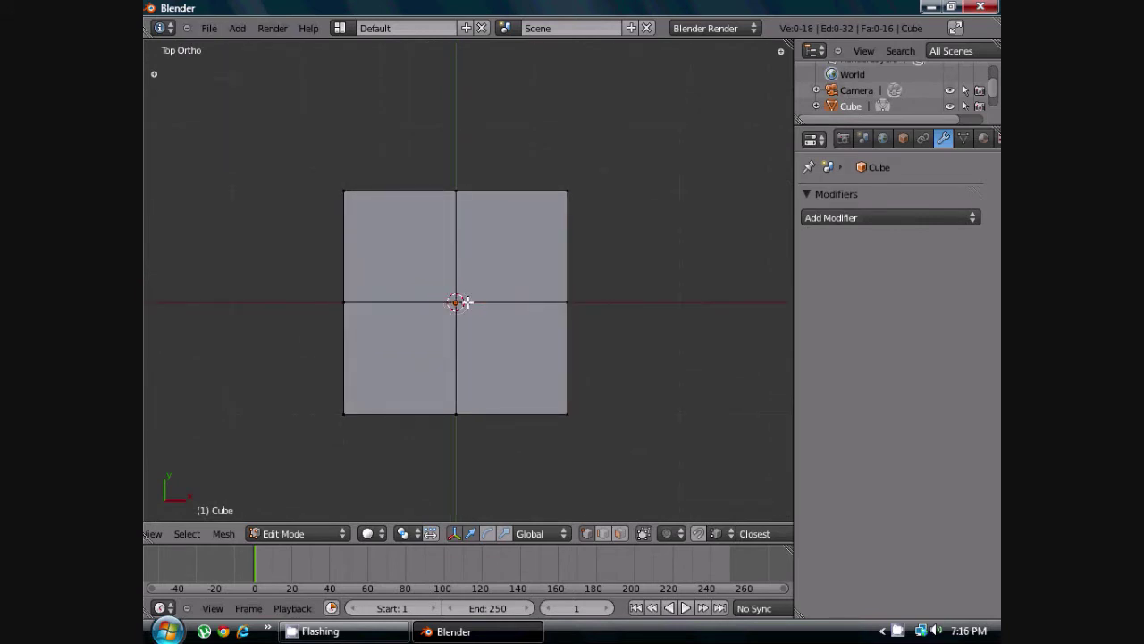
key("b")
mouse_move(326, 146)
left_mouse_down()
mouse_move(349, 187)
mouse_move(325, 154)
left_mouse_up()
key("b")
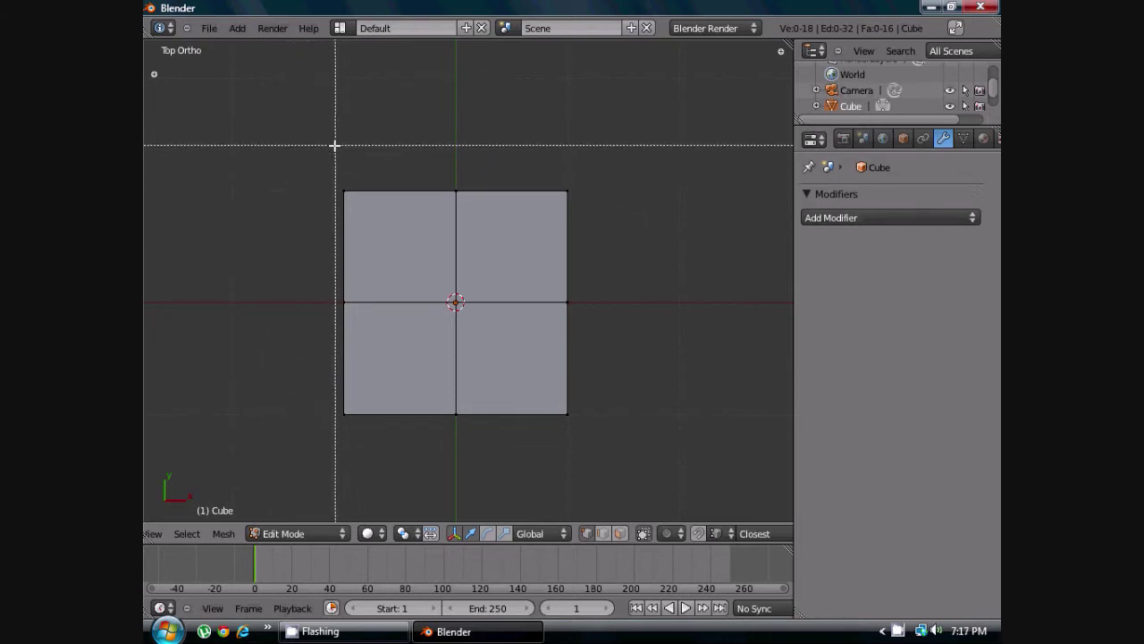
left_click_drag(319, 149, 357, 219)
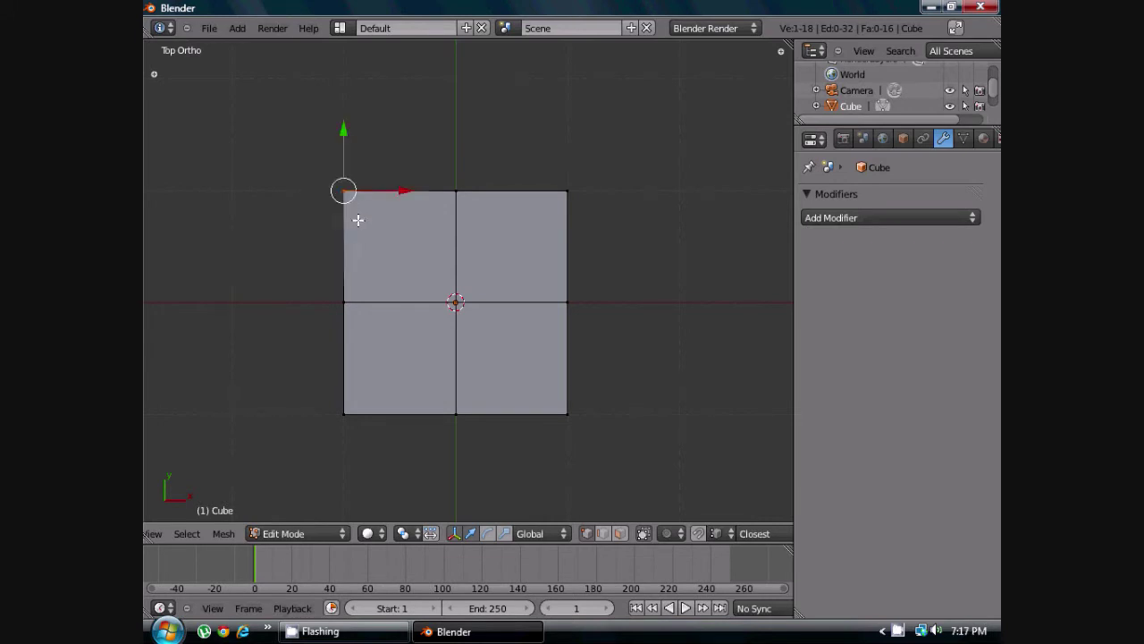
Turn off limiting selection to visible geometry and add the vertex directly below the selected corner to the selection.
middle_click_drag(444, 386, 560, 292)
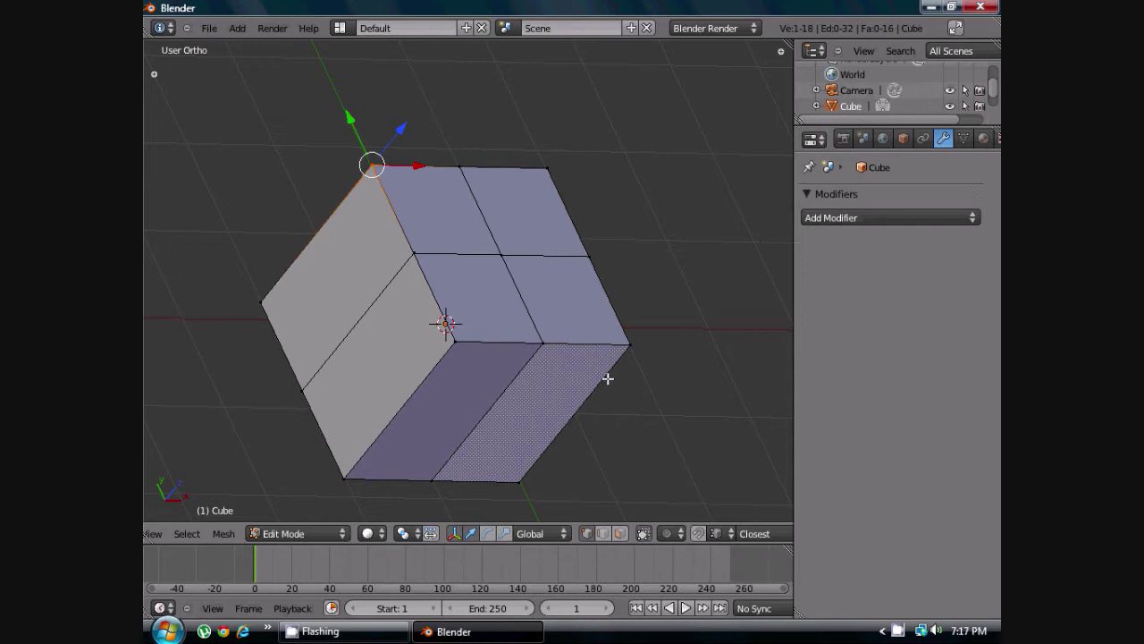
middle_click_drag(606, 378, 607, 372)
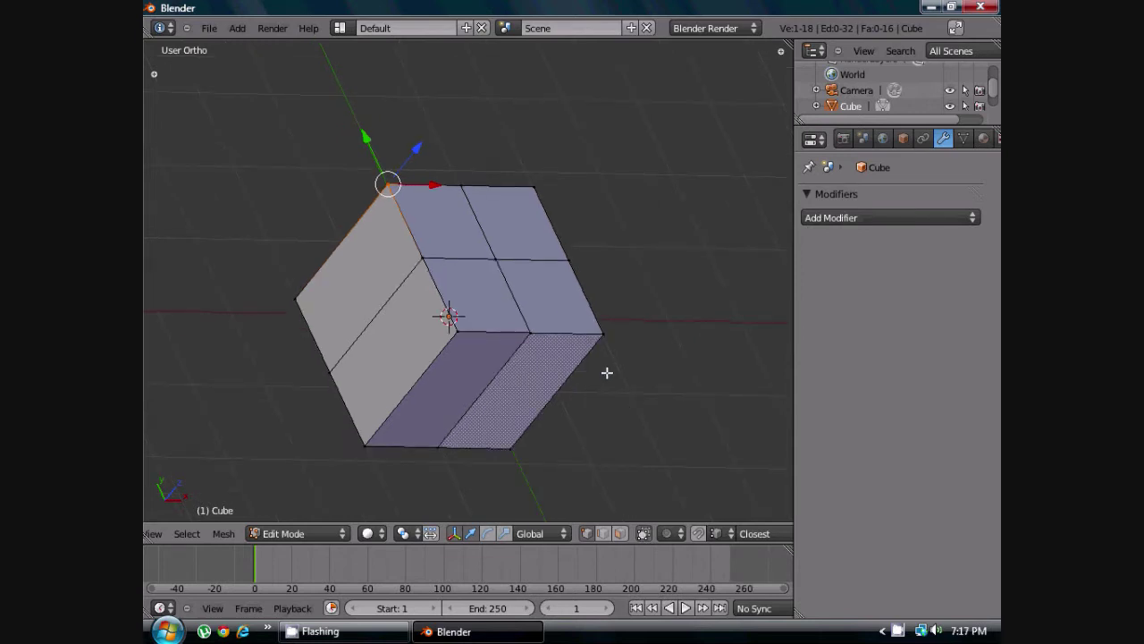
key("KP_7")
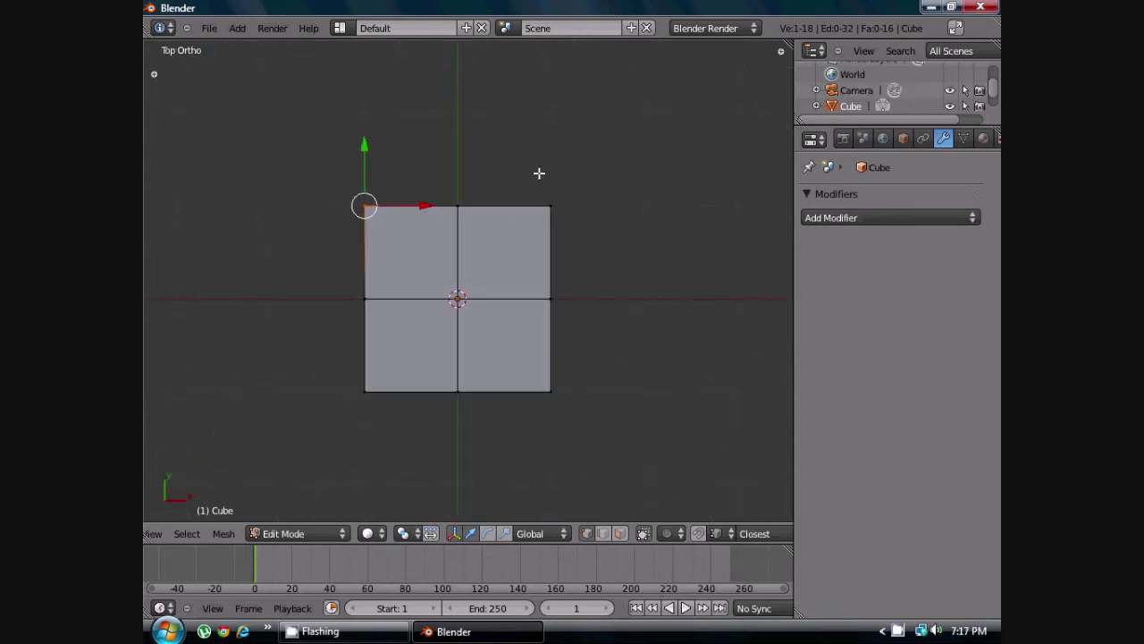
middle_click_drag(360, 268, 309, 212)
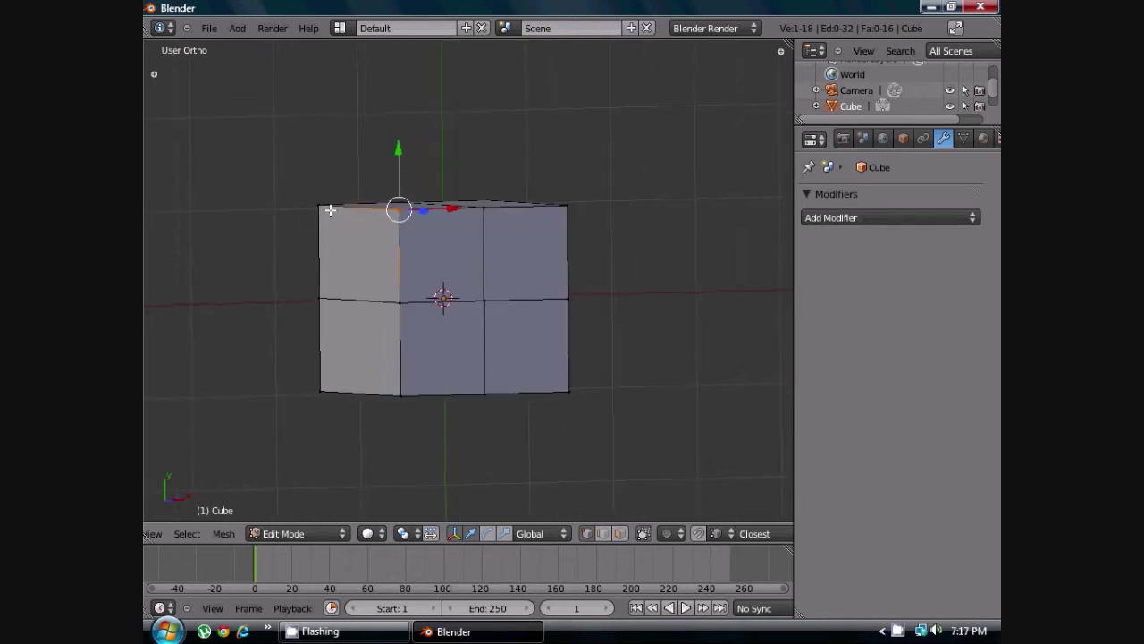
key("KP_3")
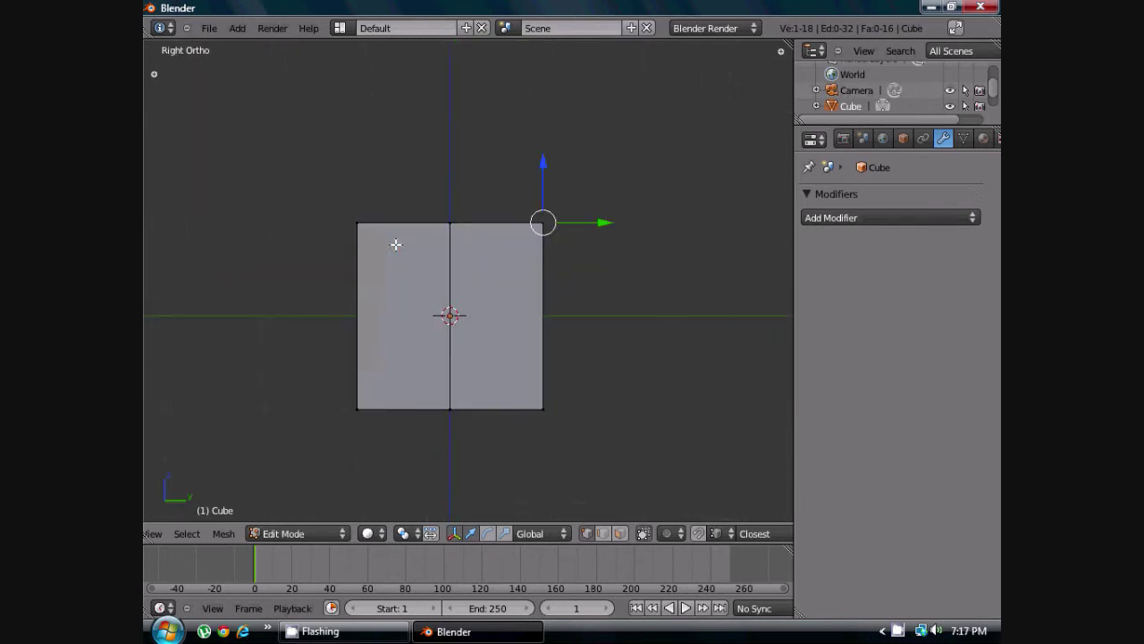
left_click(643, 532)
scroll(403, 182, "down", 2)
scroll(429, 206, "up", 2)
key("KP_7")
right_click(383, 235, "shift")
middle_click_drag(487, 357, 509, 342)
key("KP_7")
Extend the selection with box selects over the other three corners in top view, including their hidden lower vertices.
key("b")
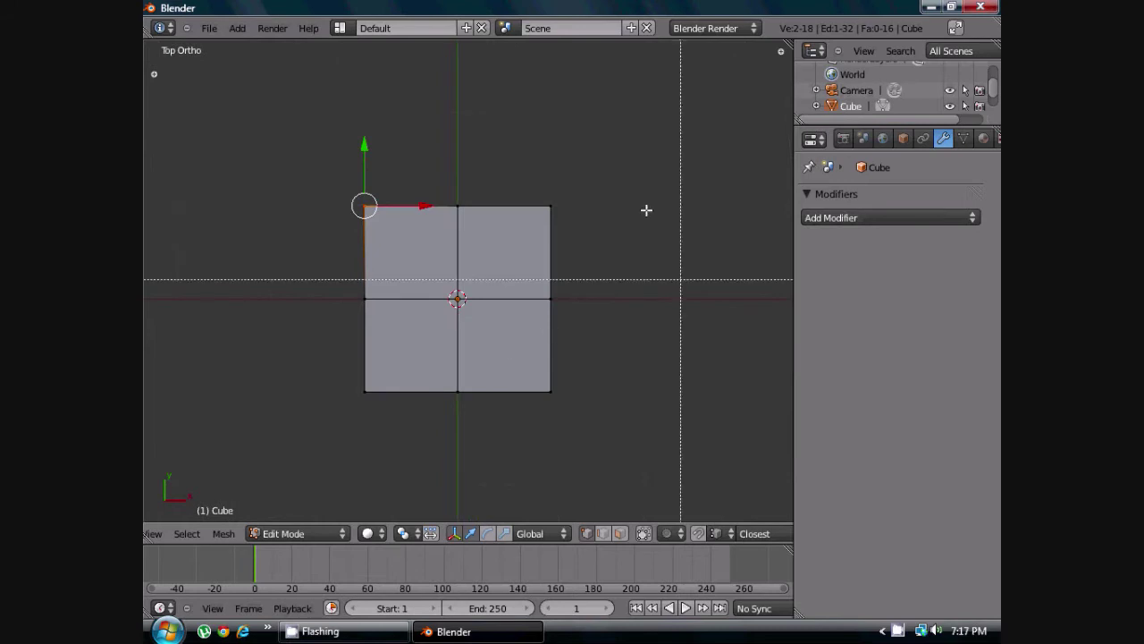
left_click_drag(519, 176, 562, 230)
key("b")
left_click_drag(340, 380, 588, 421)
key("b")
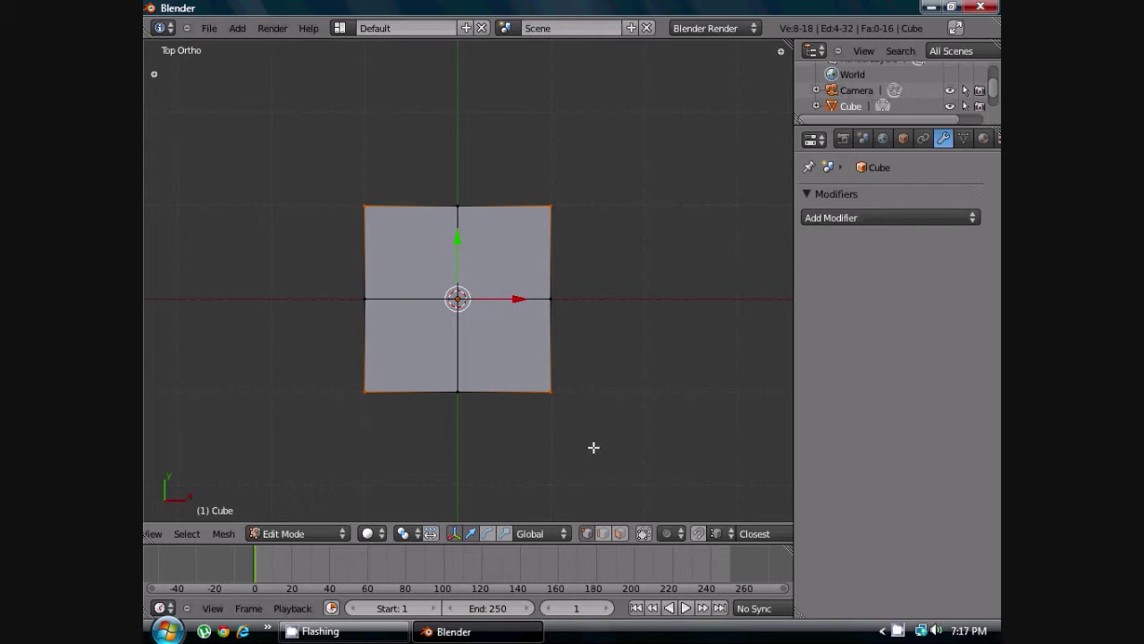
key("s")
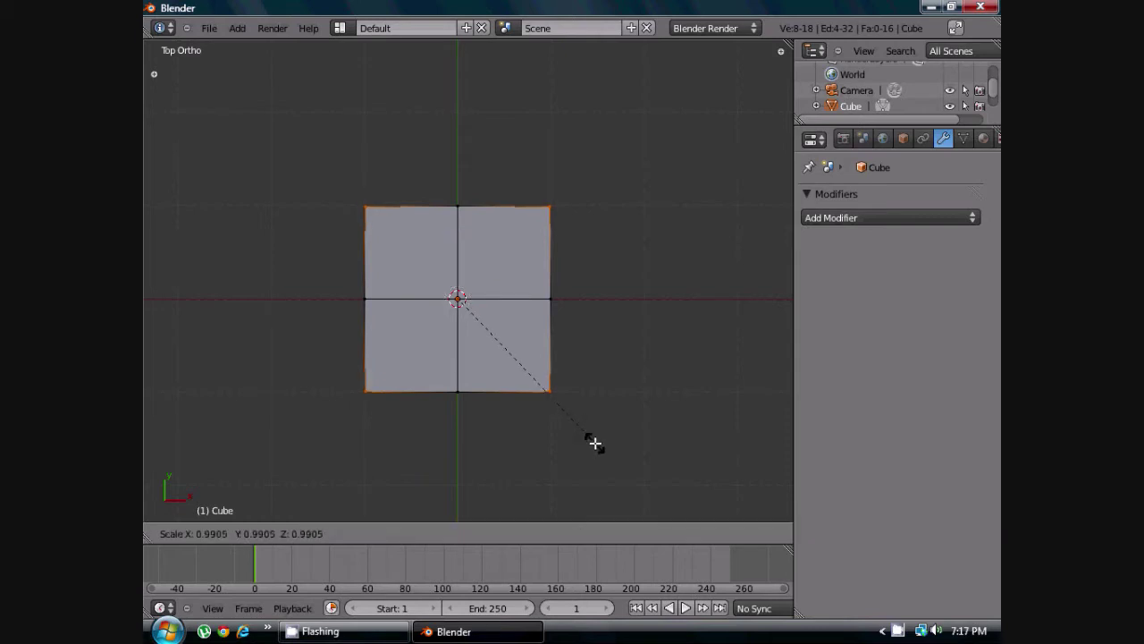
key("z")
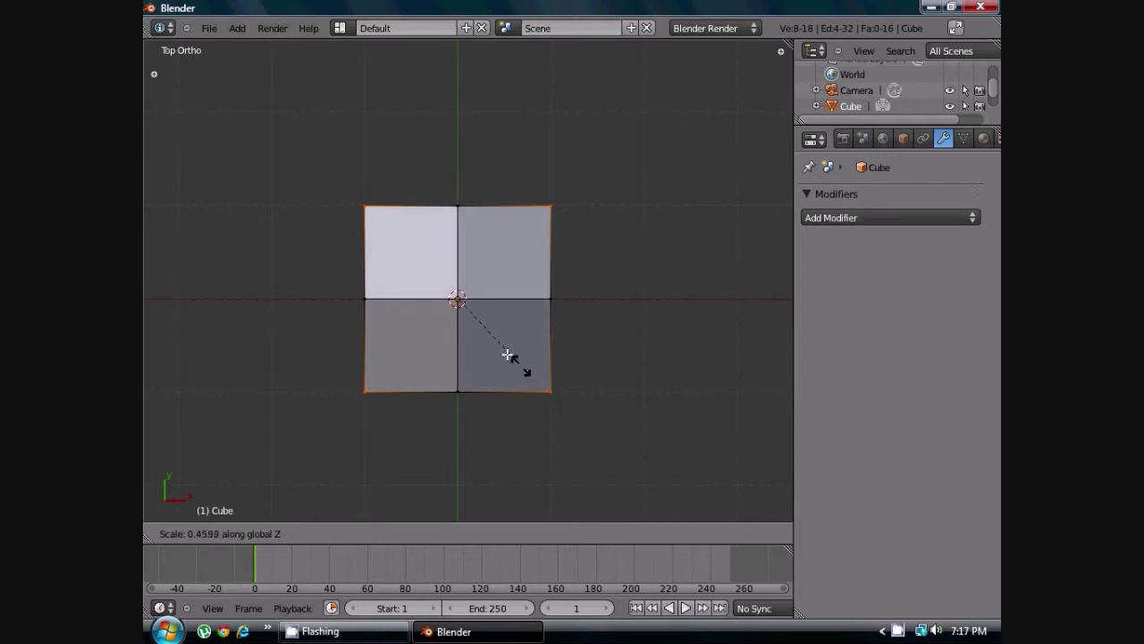
right_click(508, 355)
mouse_move(508, 354)
middle_mouse_down()
mouse_move(524, 358)
mouse_move(527, 341)
middle_mouse_up()
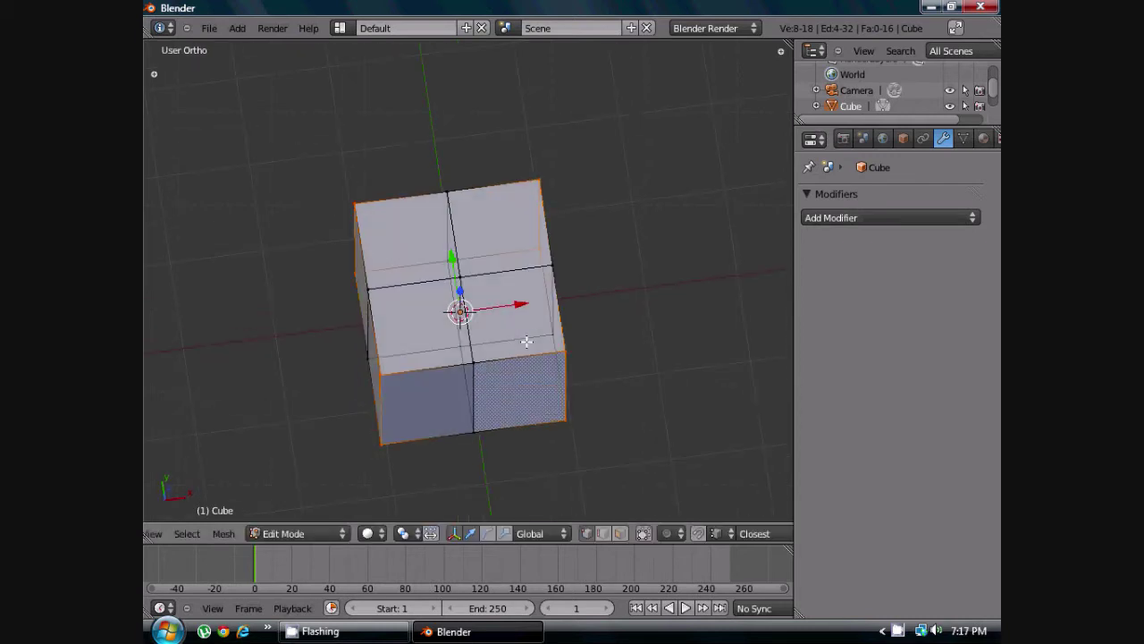
Scale the eight selected corner vertices inward along the global Y axis to about 0.6.
middle_click_drag(524, 360, 585, 309)
key("s")
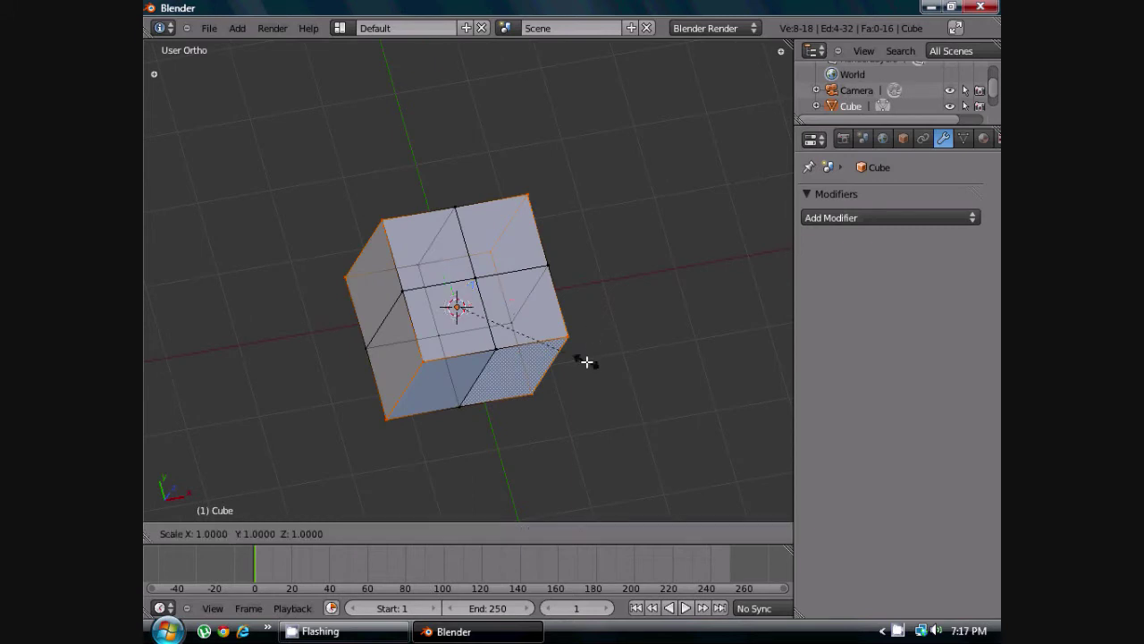
key("y")
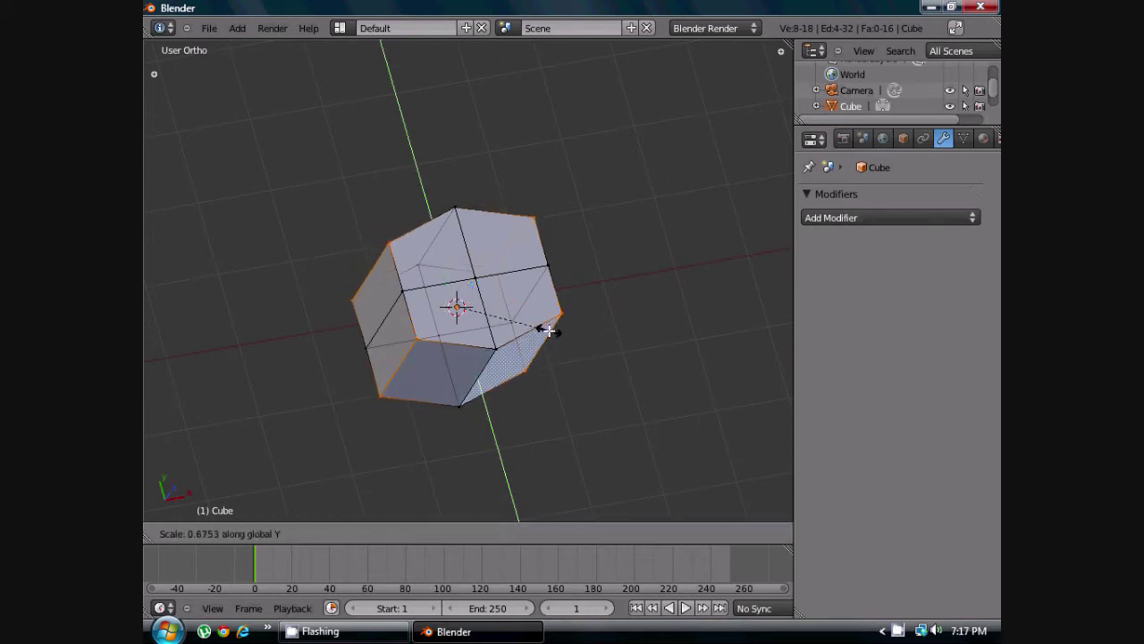
left_click(541, 329)
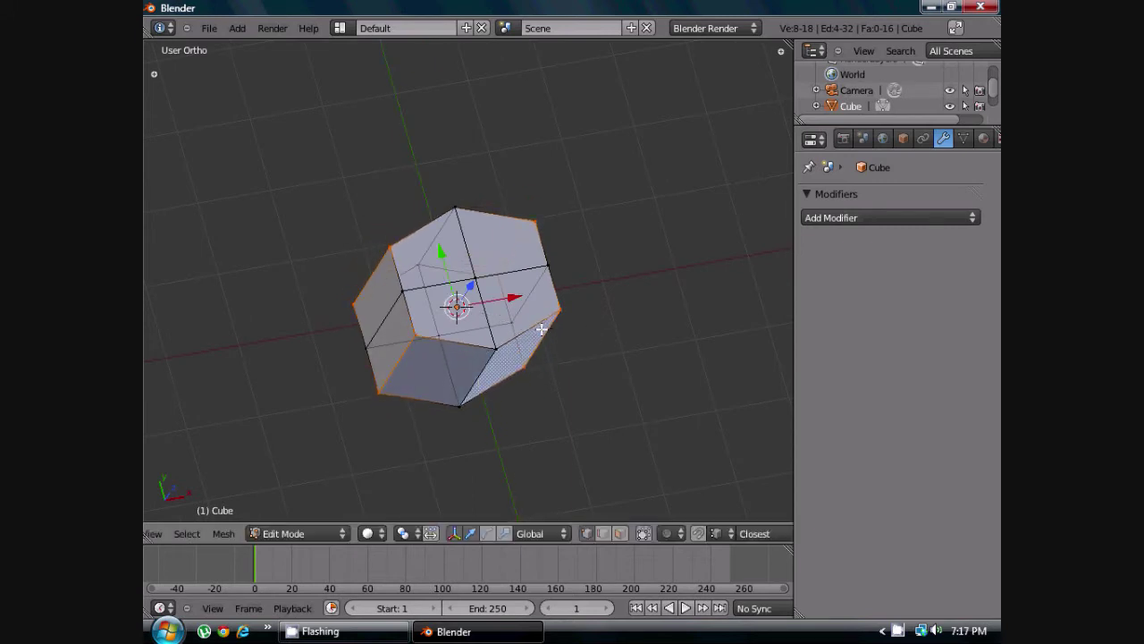
Scale the same corner vertices inward along the global X axis to about 0.59 in front view.
key("KP_1")
scroll(540, 329, "up", 2)
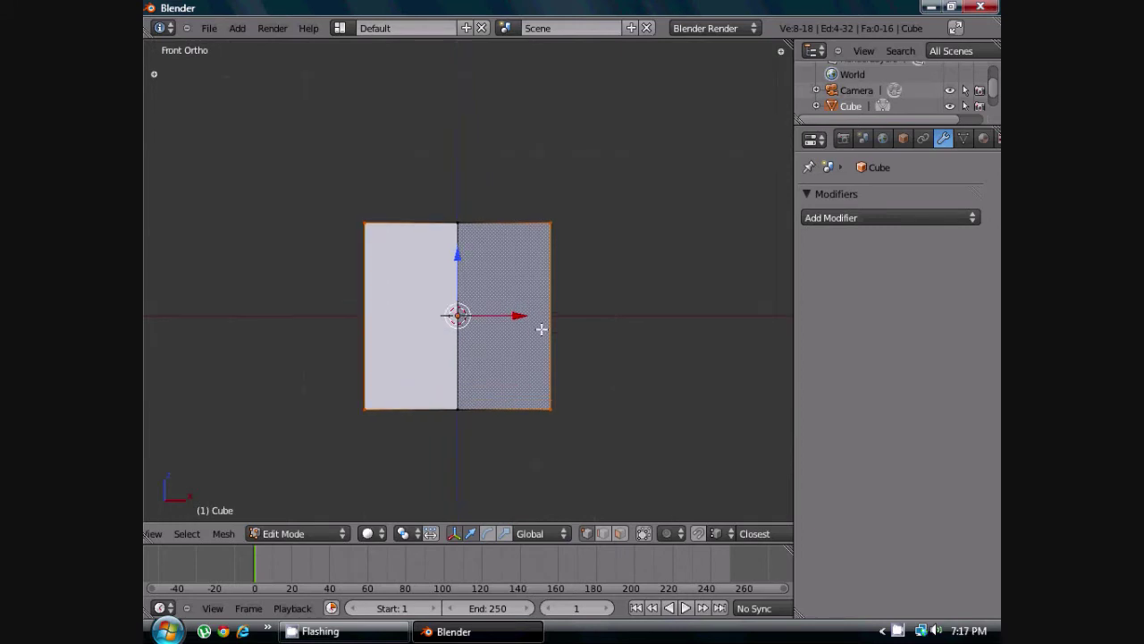
key("s")
key("x")
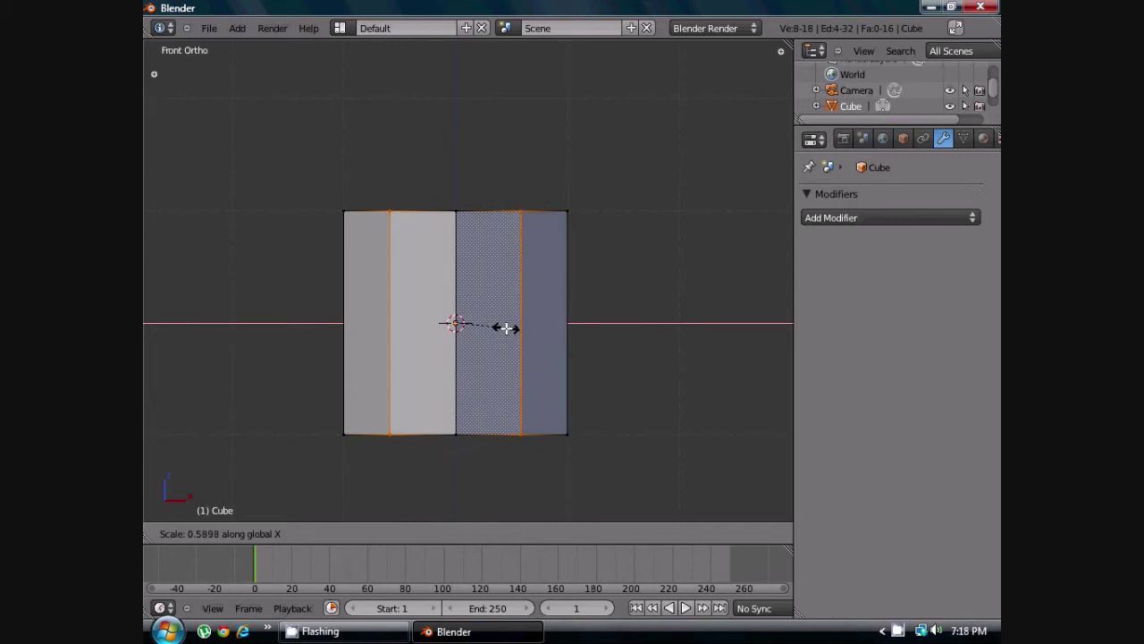
left_click(505, 328)
Widen the corner vertices along the global X axis by about 1.05 in top view and deselect everything.
key("KP_7")
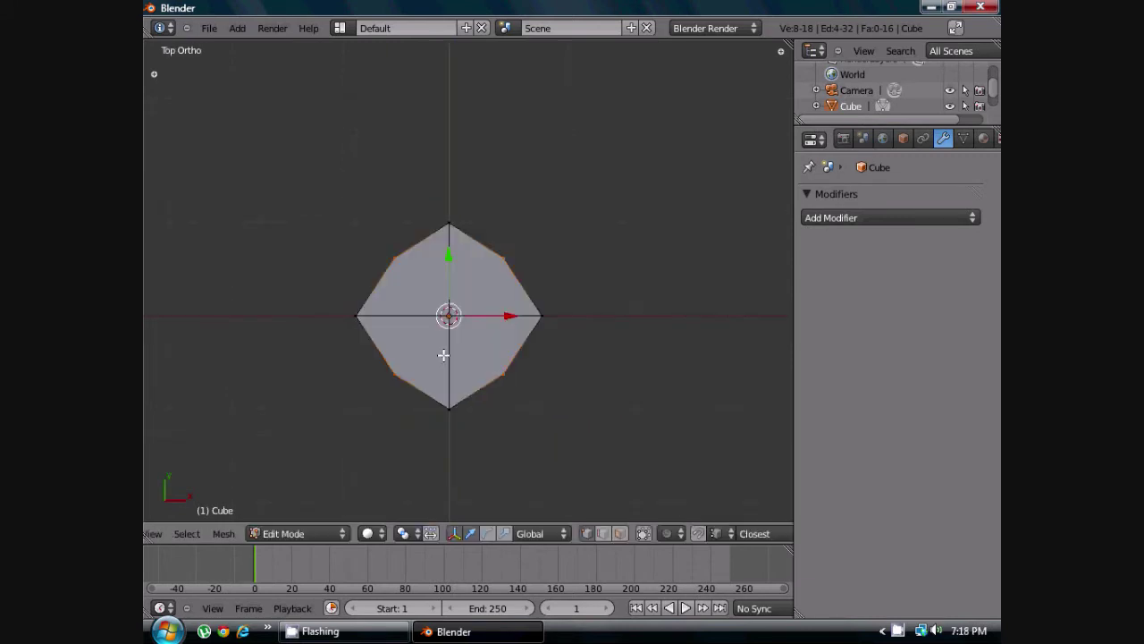
scroll(471, 357, "up", 4)
scroll(488, 364, "down", 2)
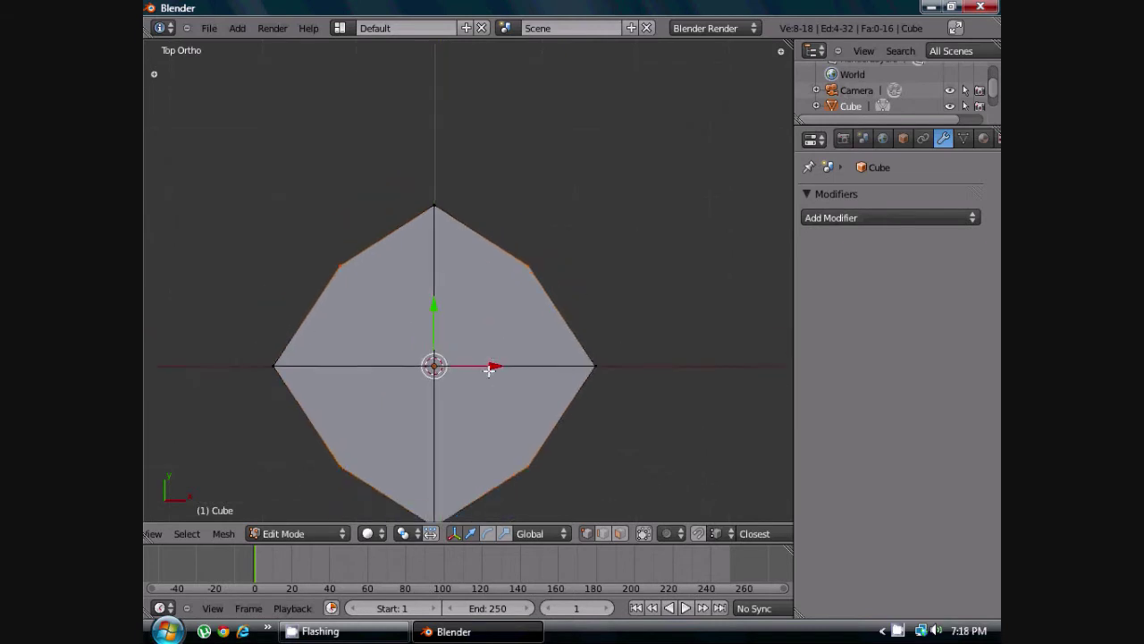
key("s")
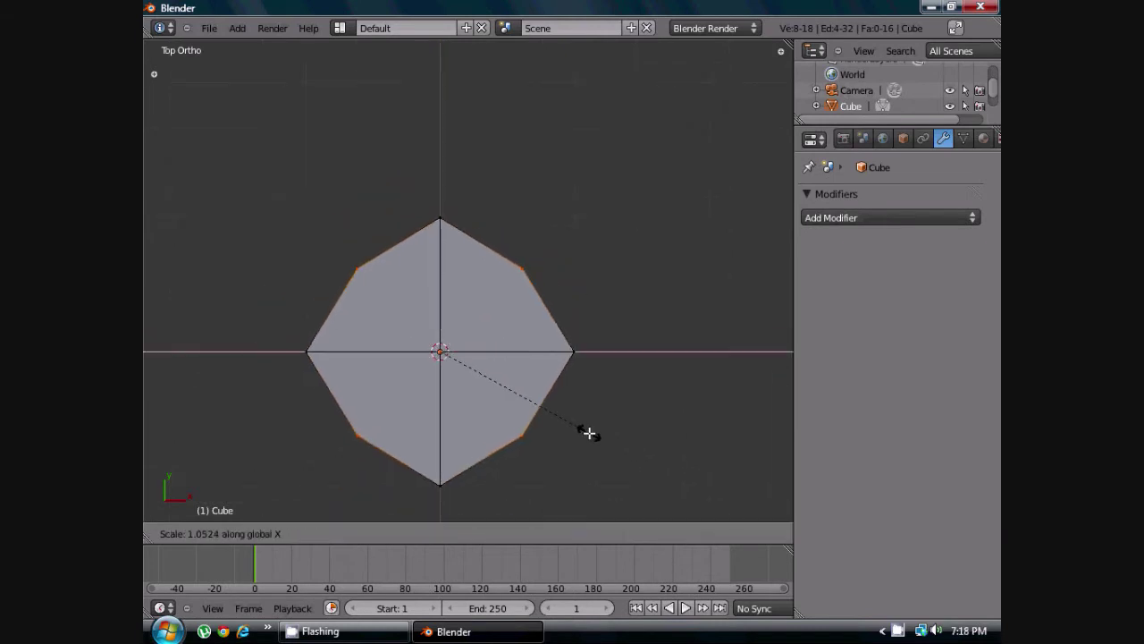
left_click(586, 433)
mouse_move(569, 439)
middle_mouse_down("shift")
mouse_move(569, 382)
mouse_move(538, 384)
mouse_move(626, 424)
mouse_move(583, 425)
middle_mouse_up("shift")
key("KP_1")
key("KP_3")
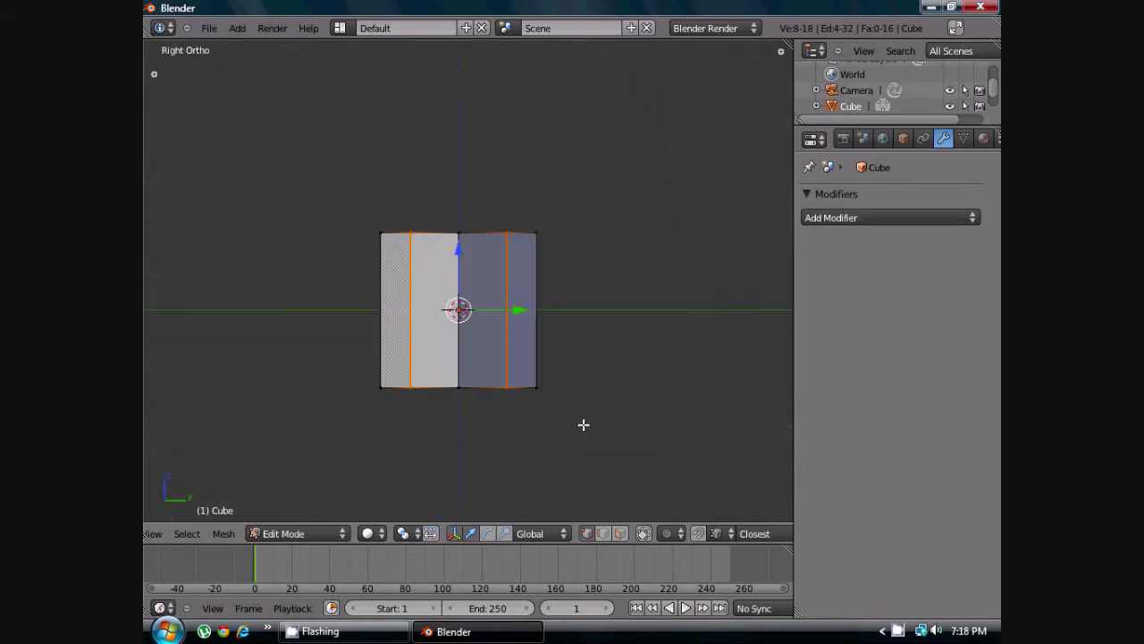
key("a")
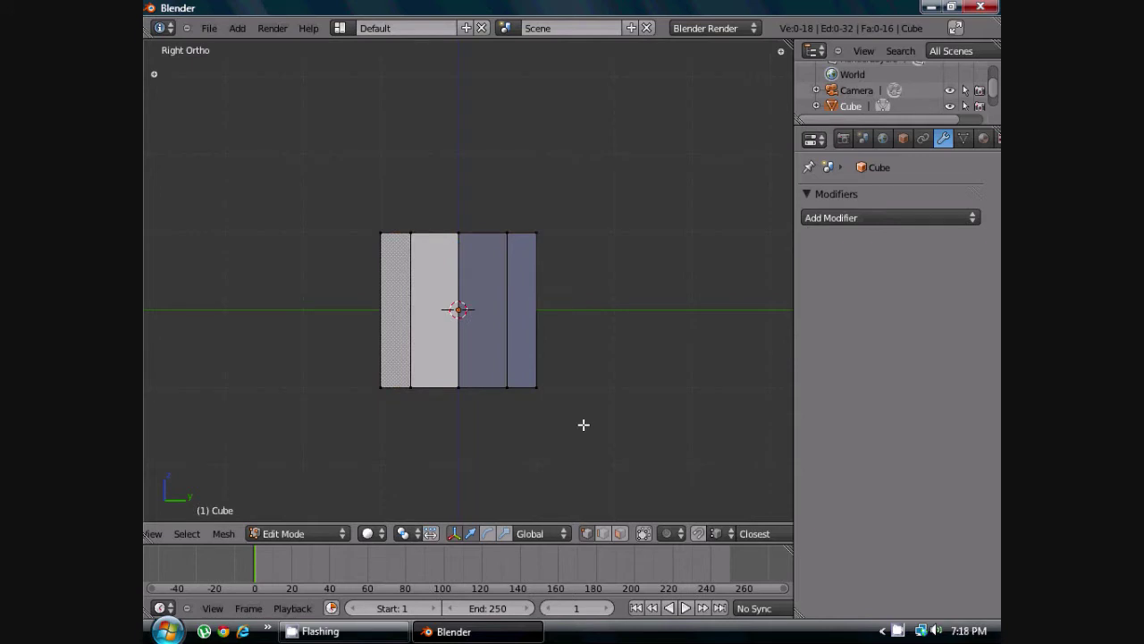
Select the whole mesh and scale it along the global Z axis to nearly twice its height.
scroll(582, 425, "down", 1)
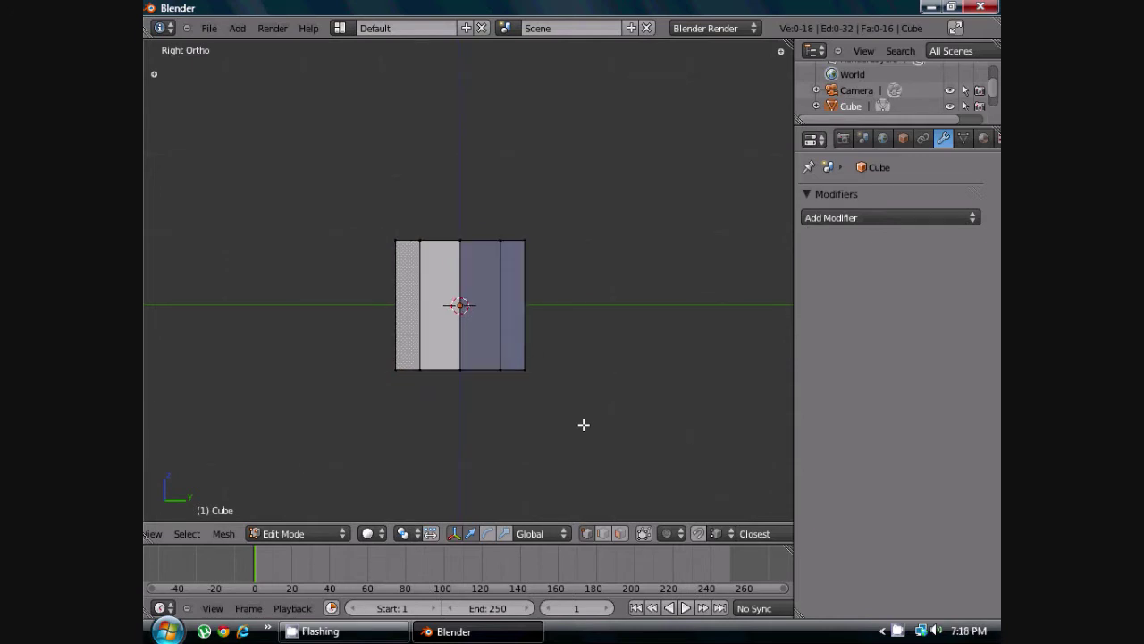
scroll(583, 424, "up", 2)
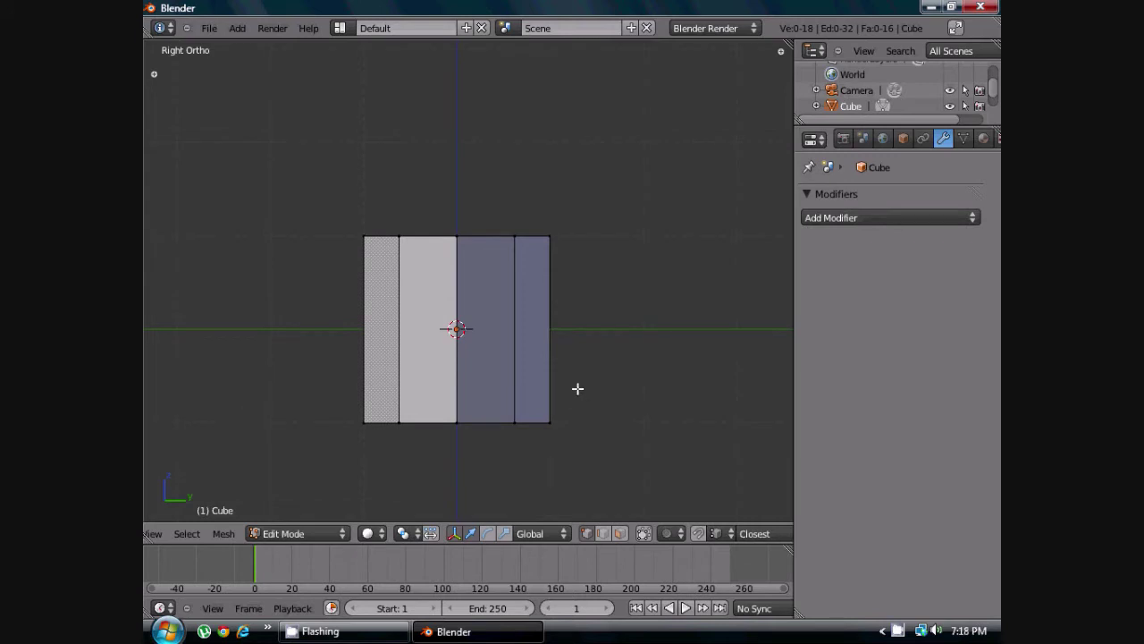
key("a")
scroll(549, 393, "down", 3)
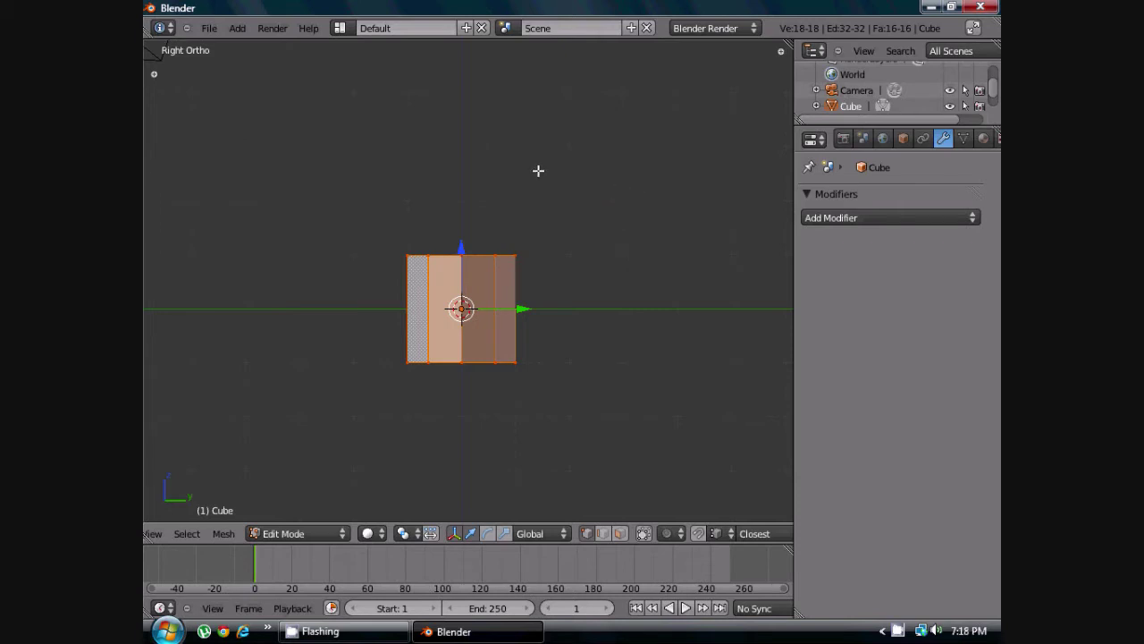
key("s")
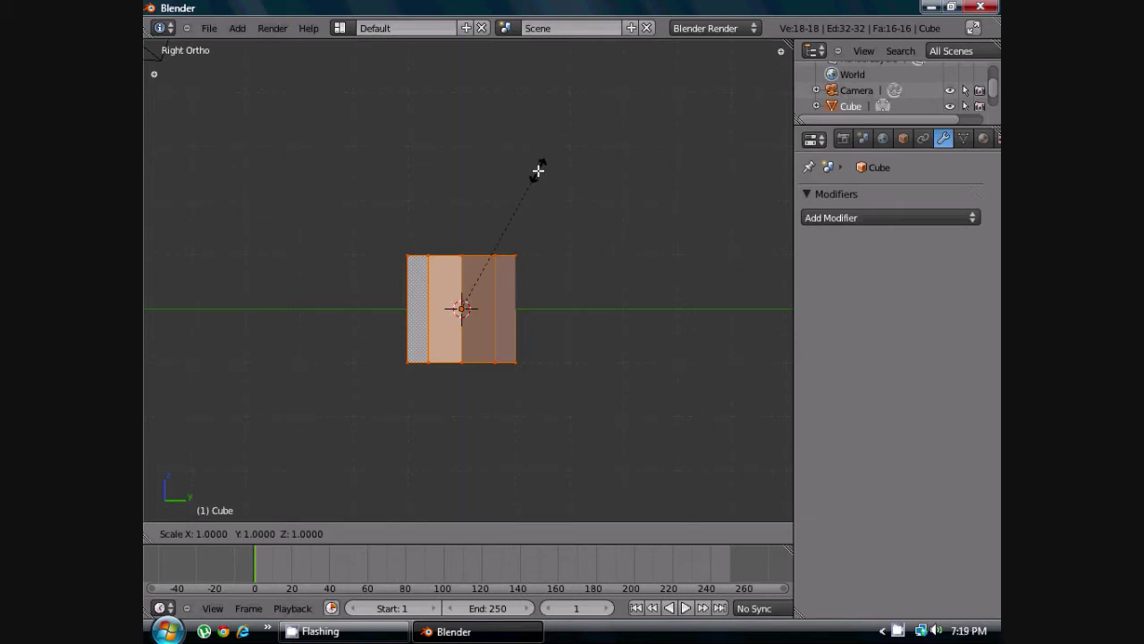
key("y")
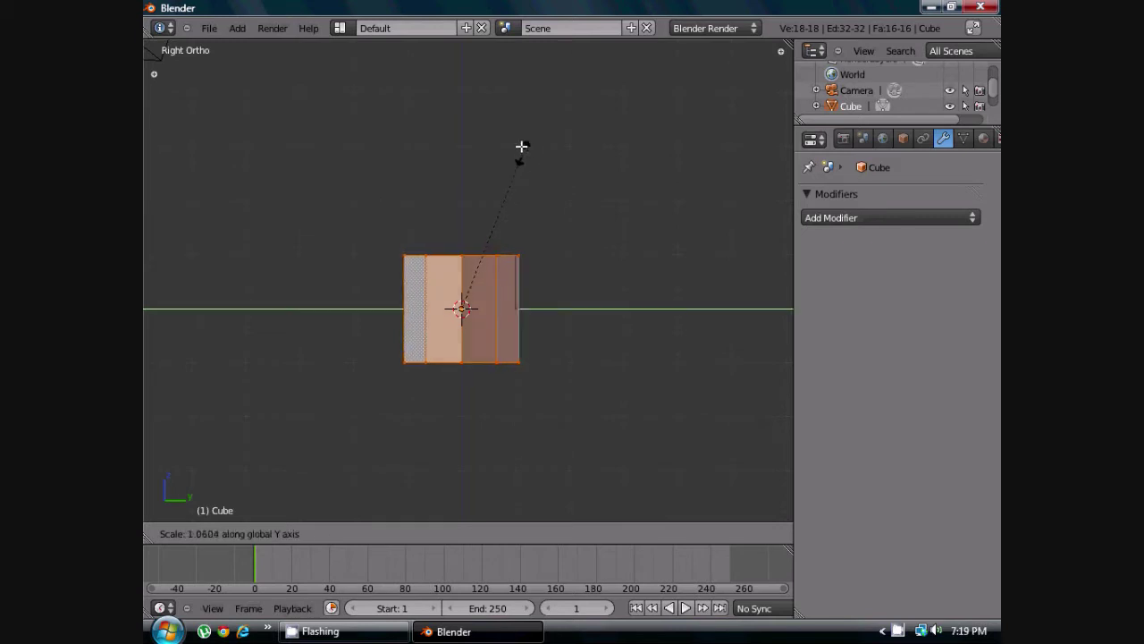
key("z")
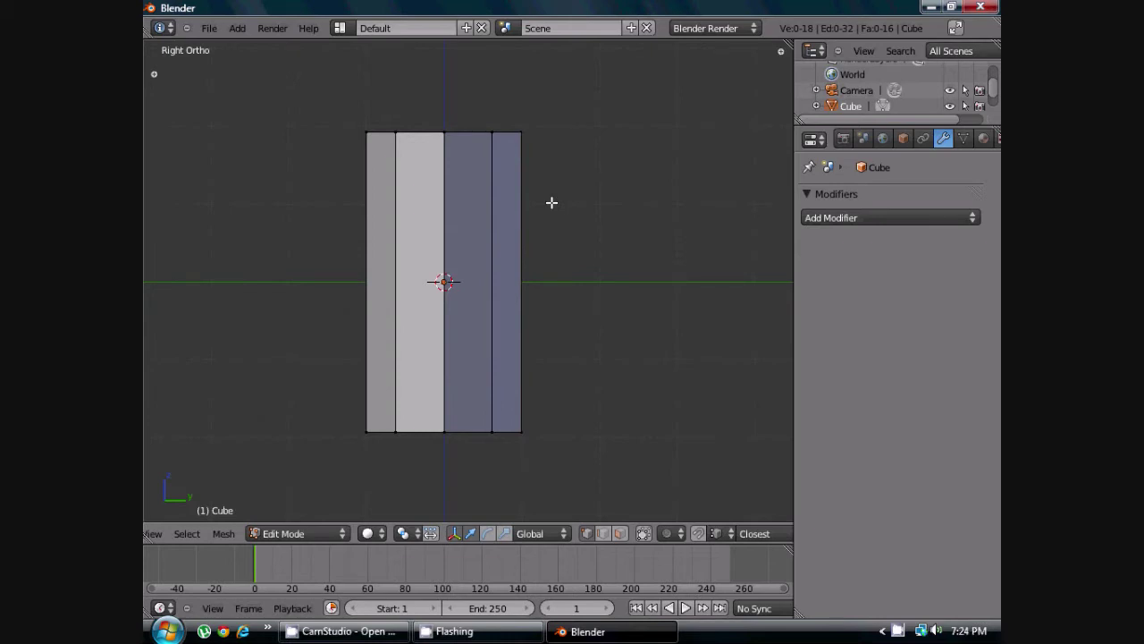
Add five evenly spaced horizontal loop cuts around the tall column and deselect everything.
key("ctrl+r")
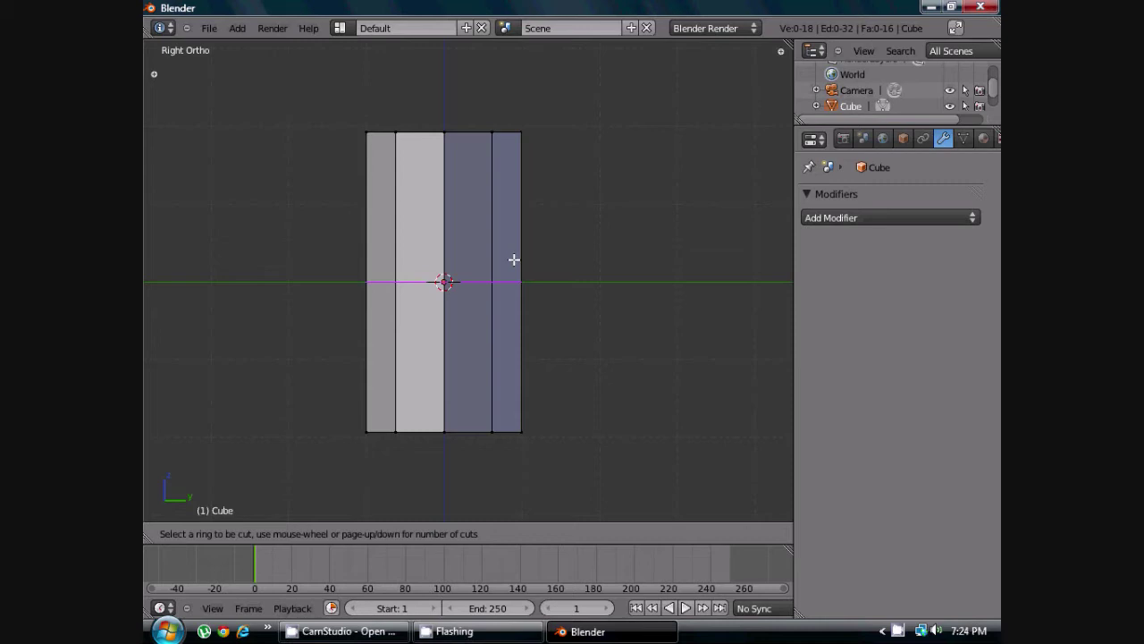
scroll(514, 259, "up", 5)
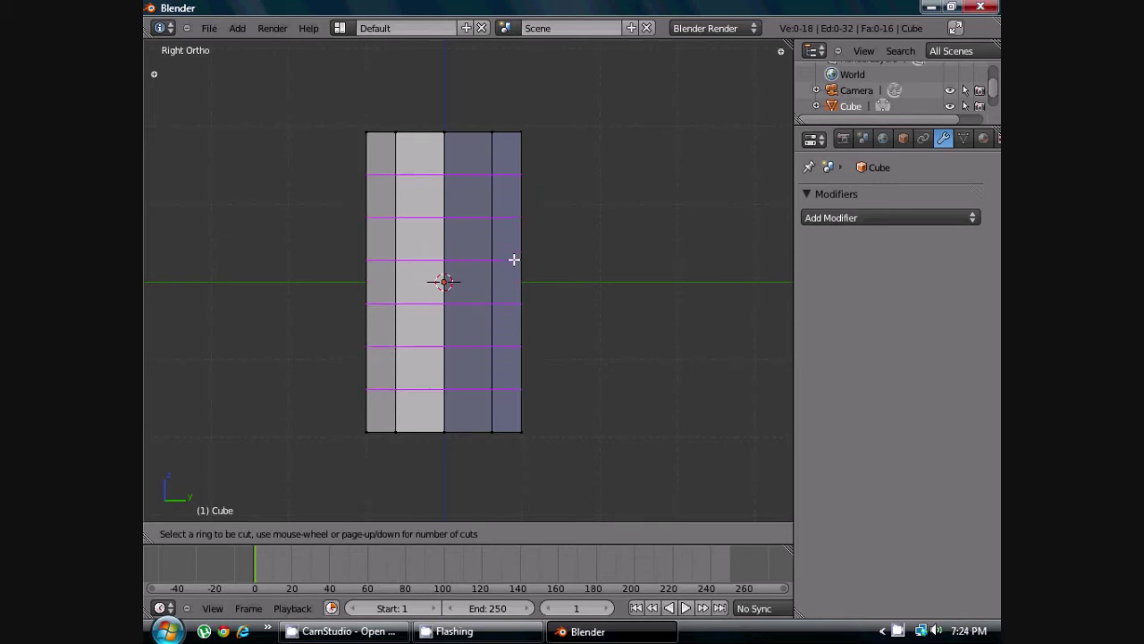
scroll(514, 259, "down", 1)
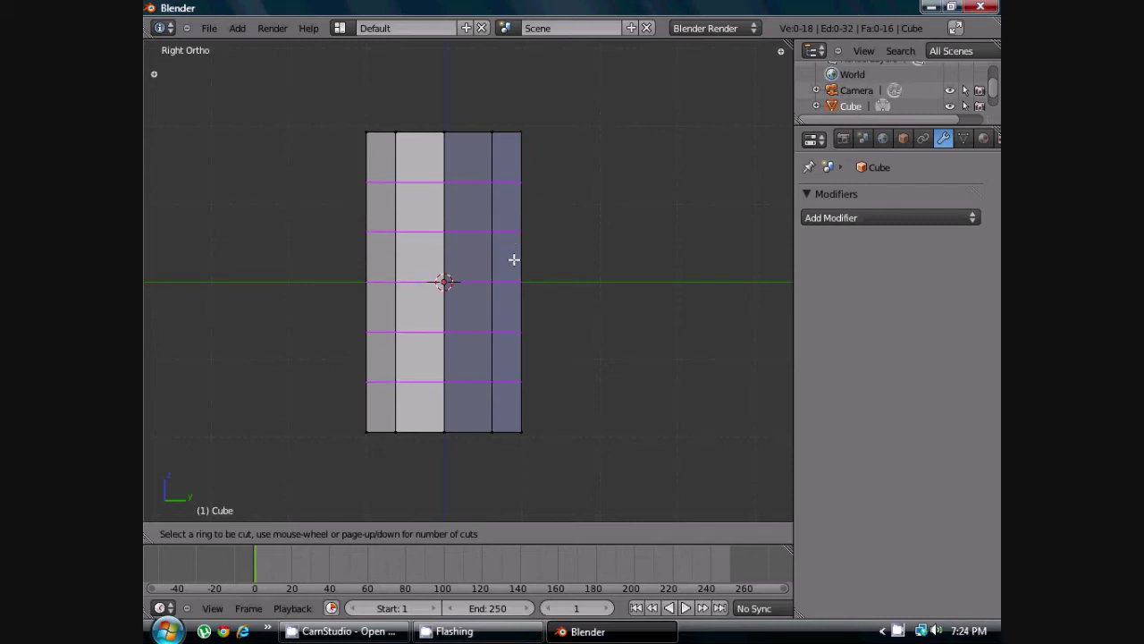
left_click(514, 259)
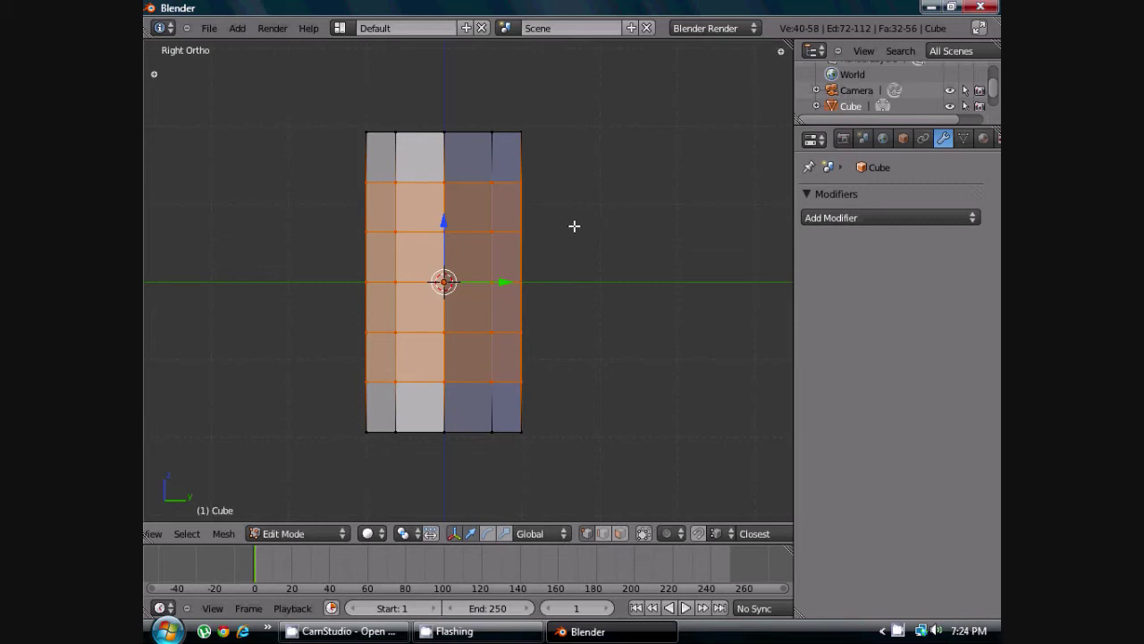
key("a")
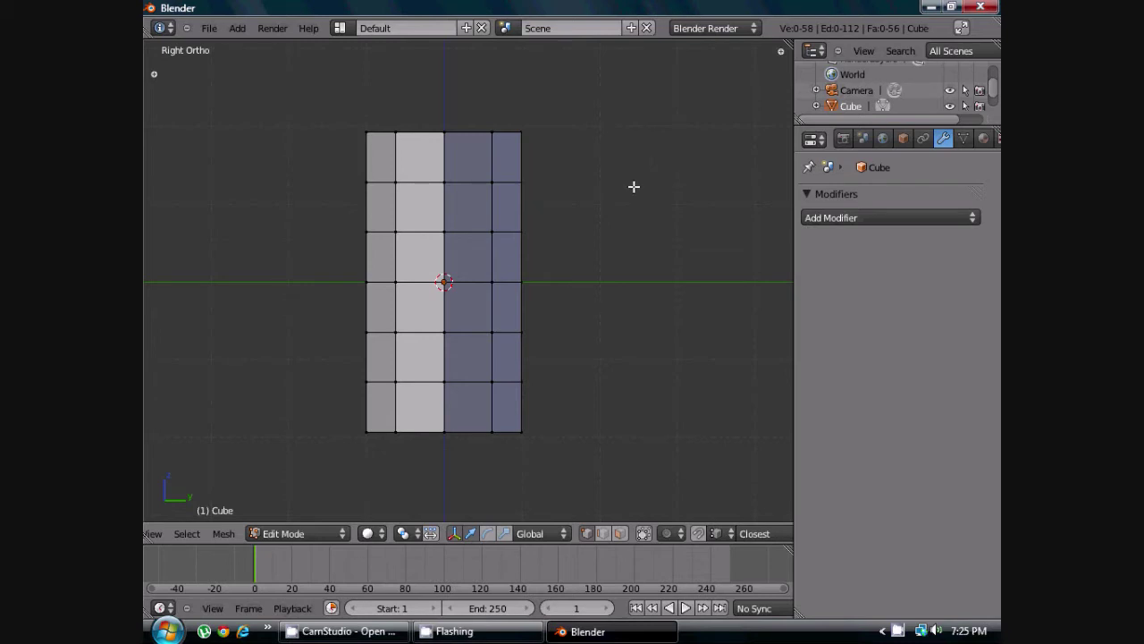
Enable proportional editing with the Smooth falloff.
left_click(677, 537)
key("o")
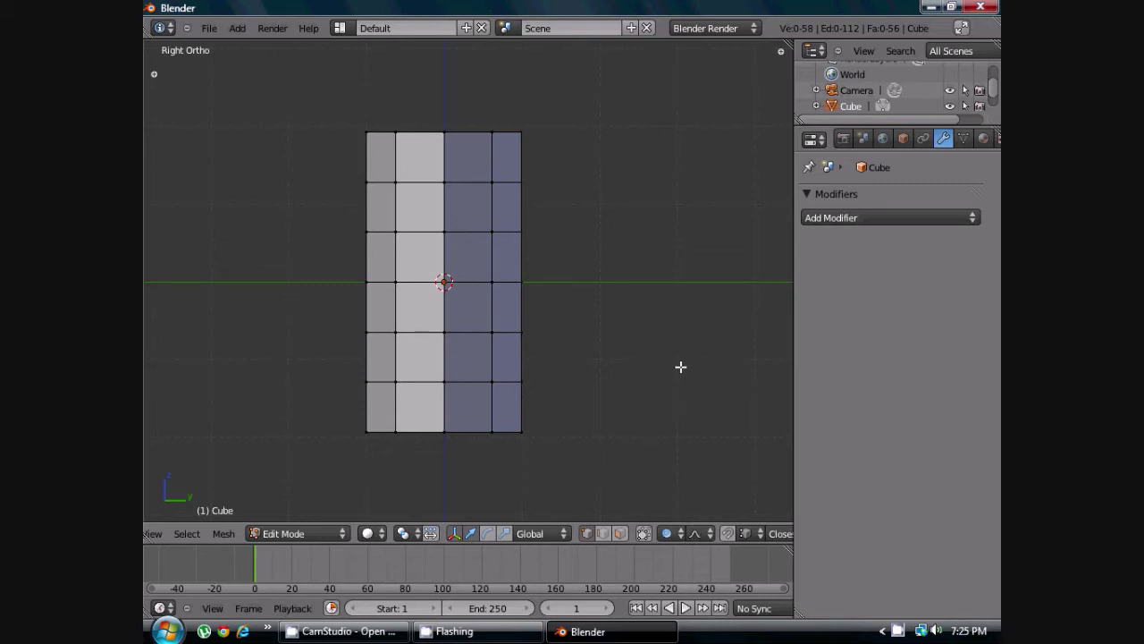
left_click(695, 534)
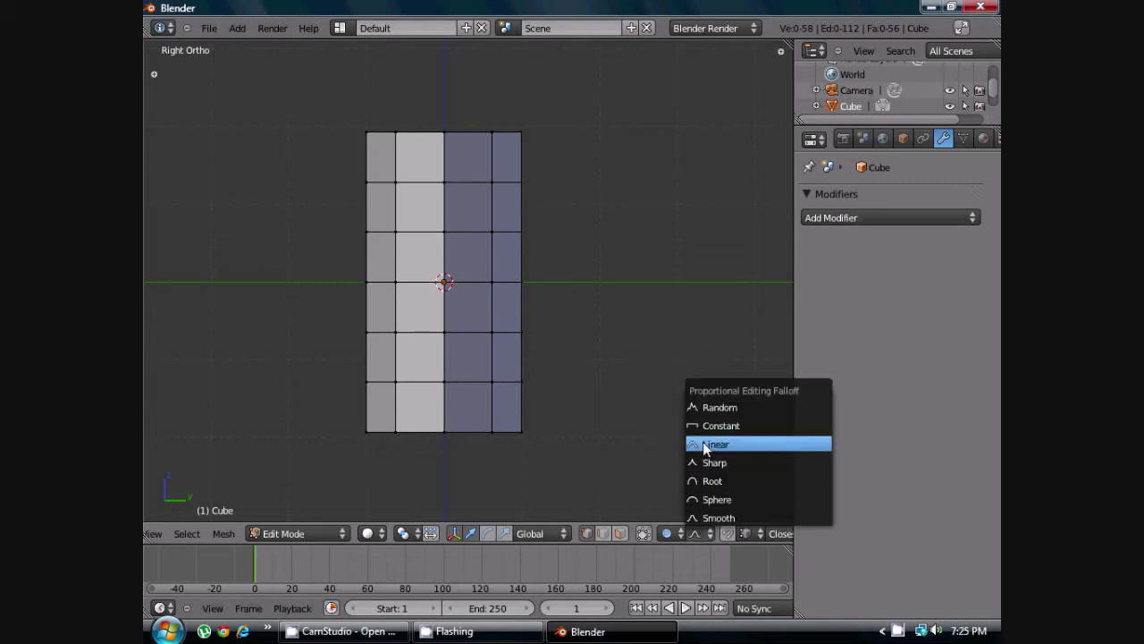
left_click(697, 535)
left_click(696, 534)
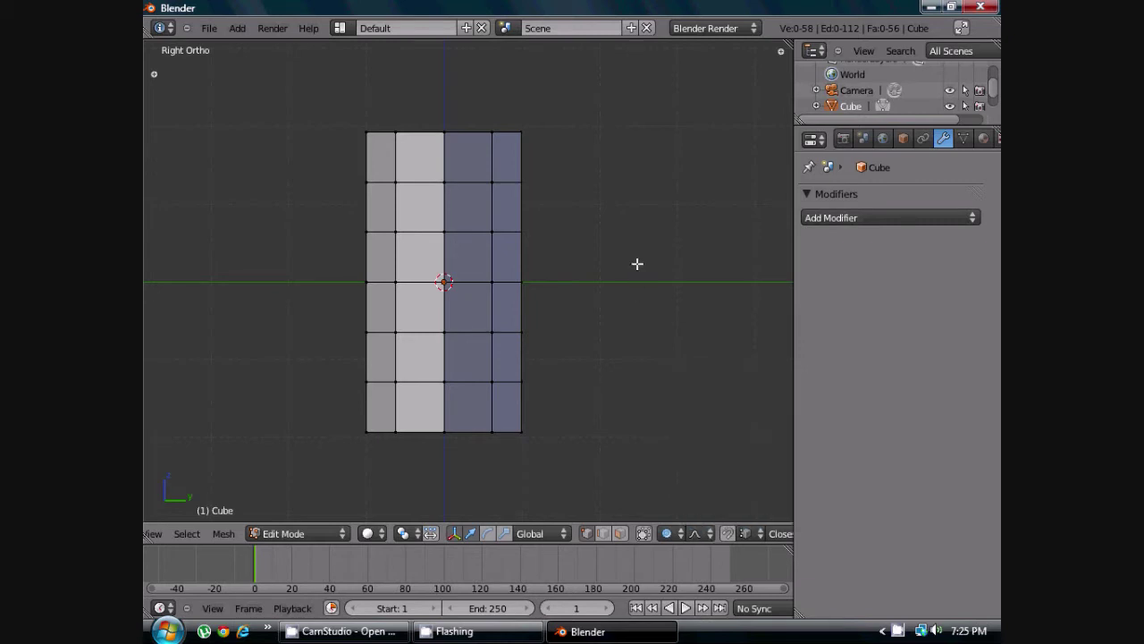
Try scaling the column's middle edge loop inward to about 0.68 with smooth proportional editing.
scroll(513, 304, "up", 4)
scroll(513, 299, "down", 3)
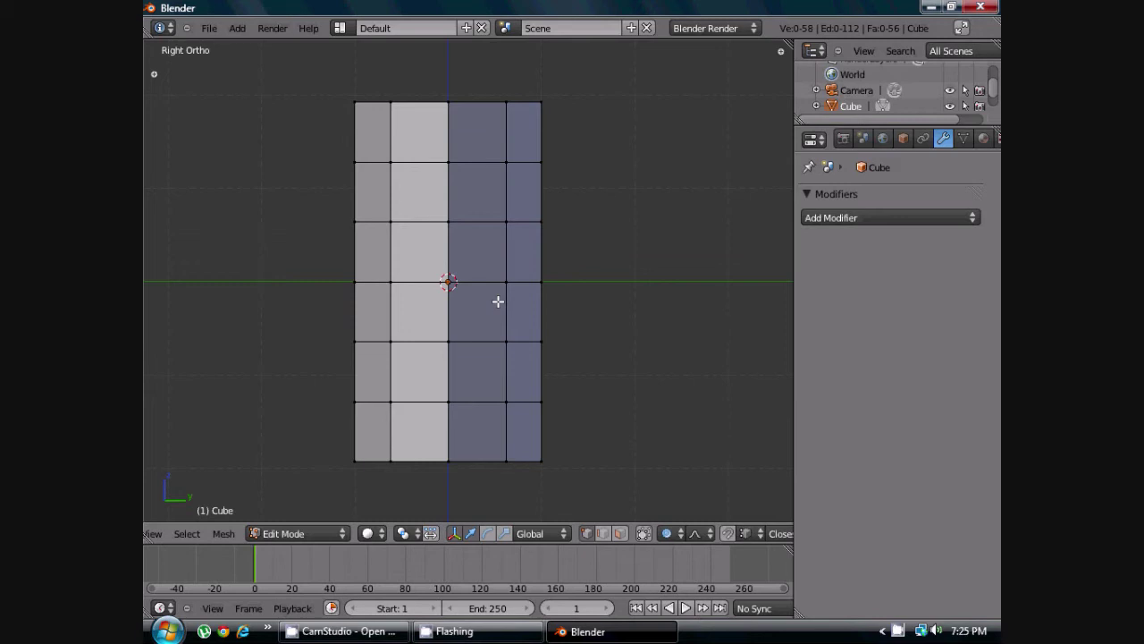
right_click(495, 282, "alt")
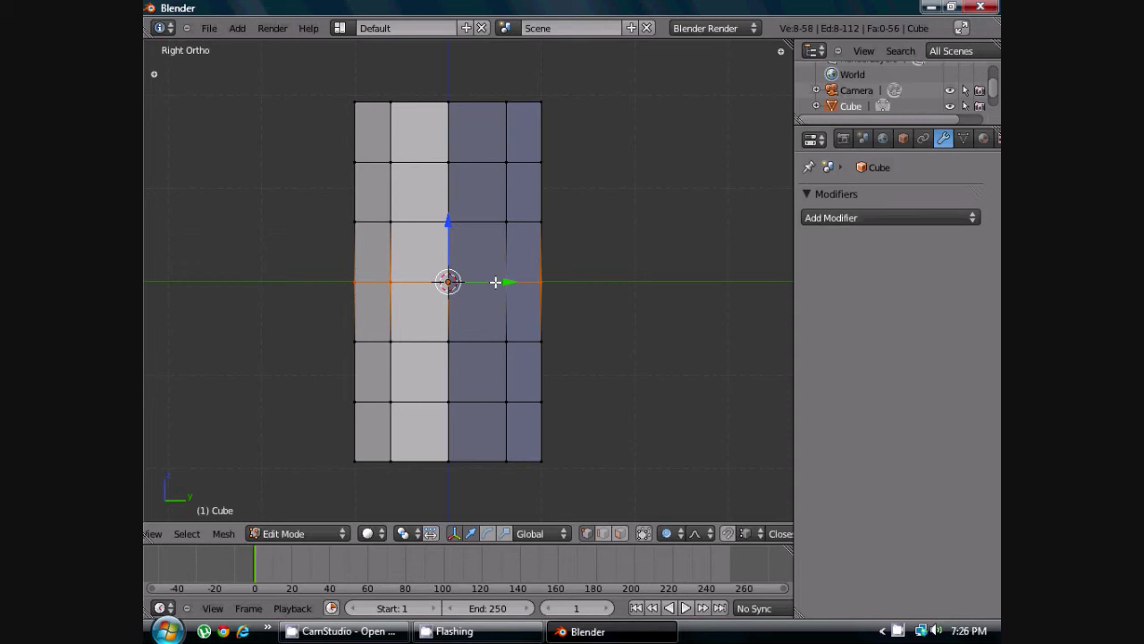
key("s")
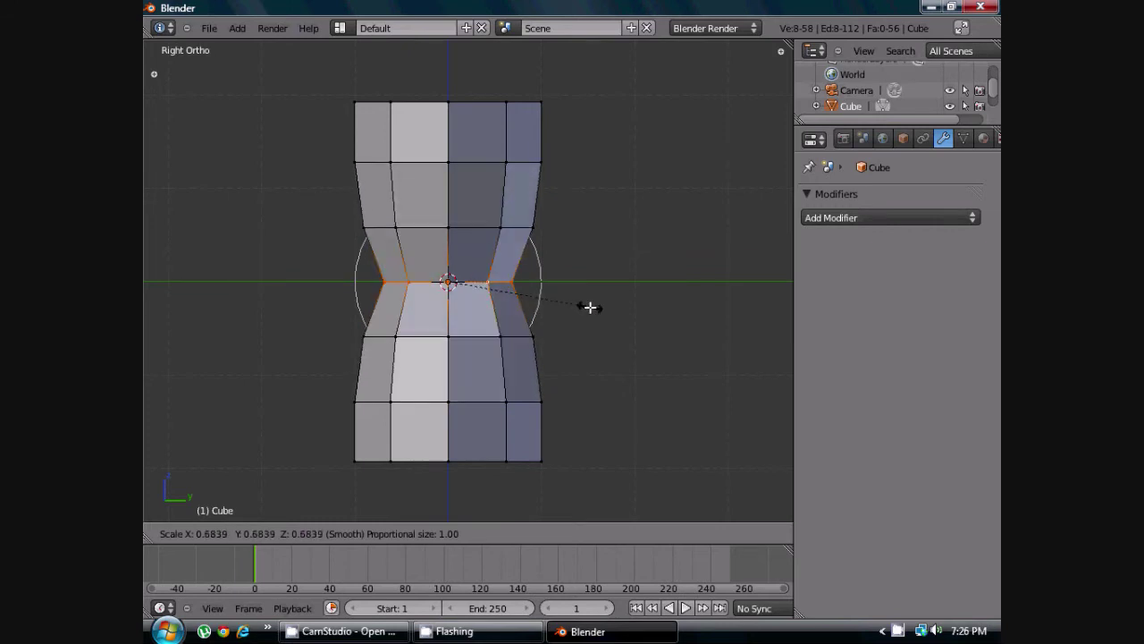
right_click(572, 306)
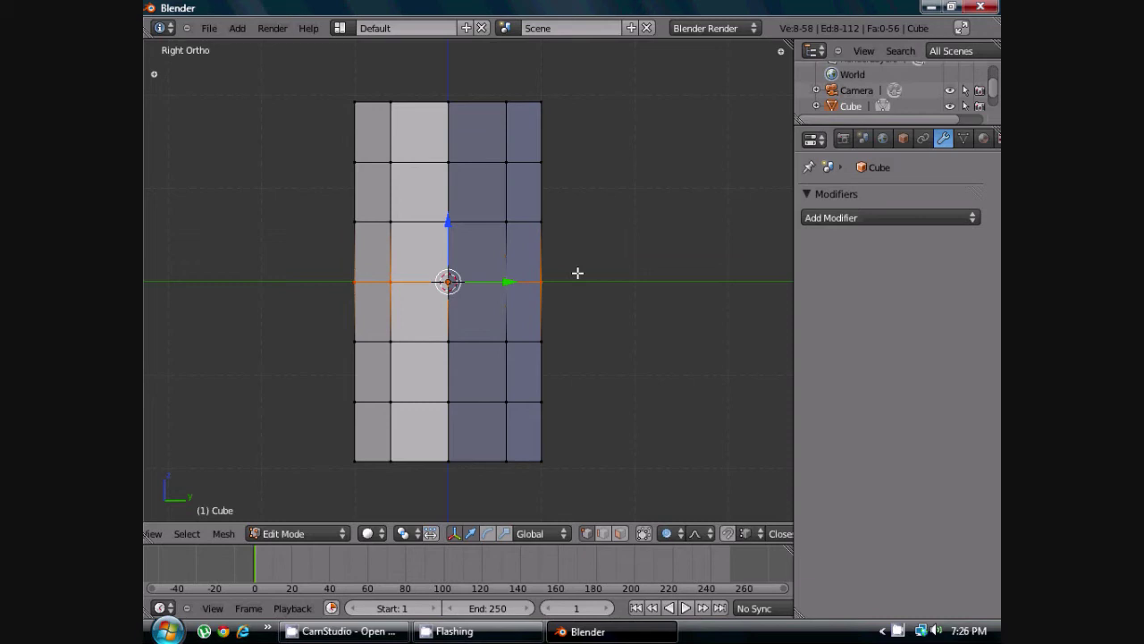
Deselect everything and box-select the column's lowest row of vertices in right view, including the hidden ones.
scroll(635, 248, "down", 2)
scroll(629, 265, "up", 2)
middle_click_drag(629, 256, 613, 292, "shift")
scroll(613, 291, "down", 3)
scroll(652, 318, "up", 2)
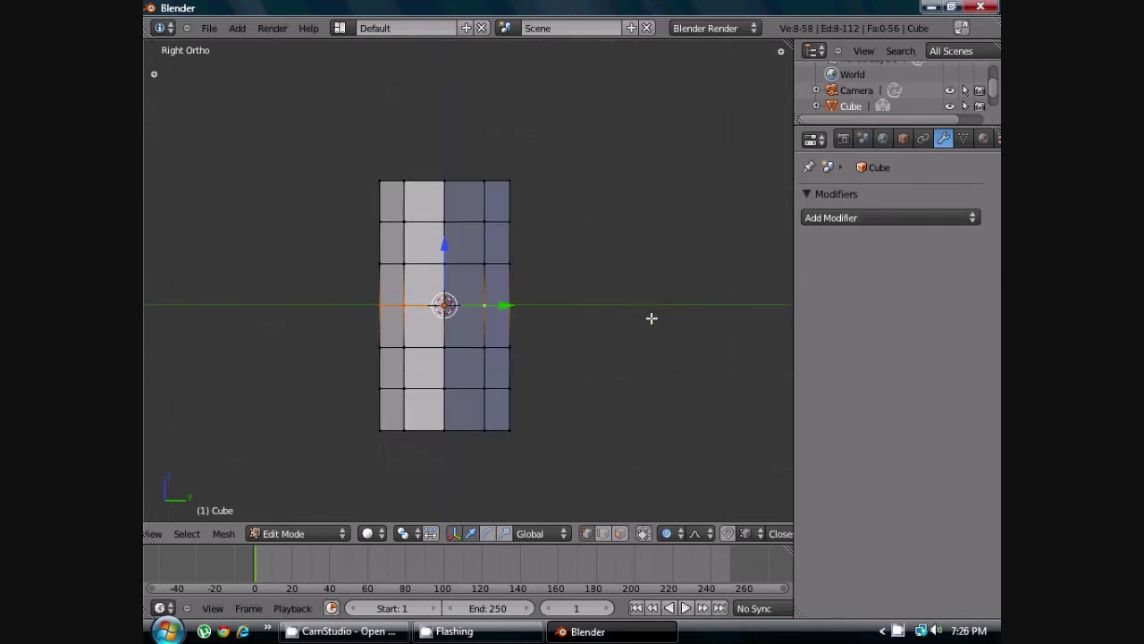
middle_click_drag(626, 310, 622, 266, "shift")
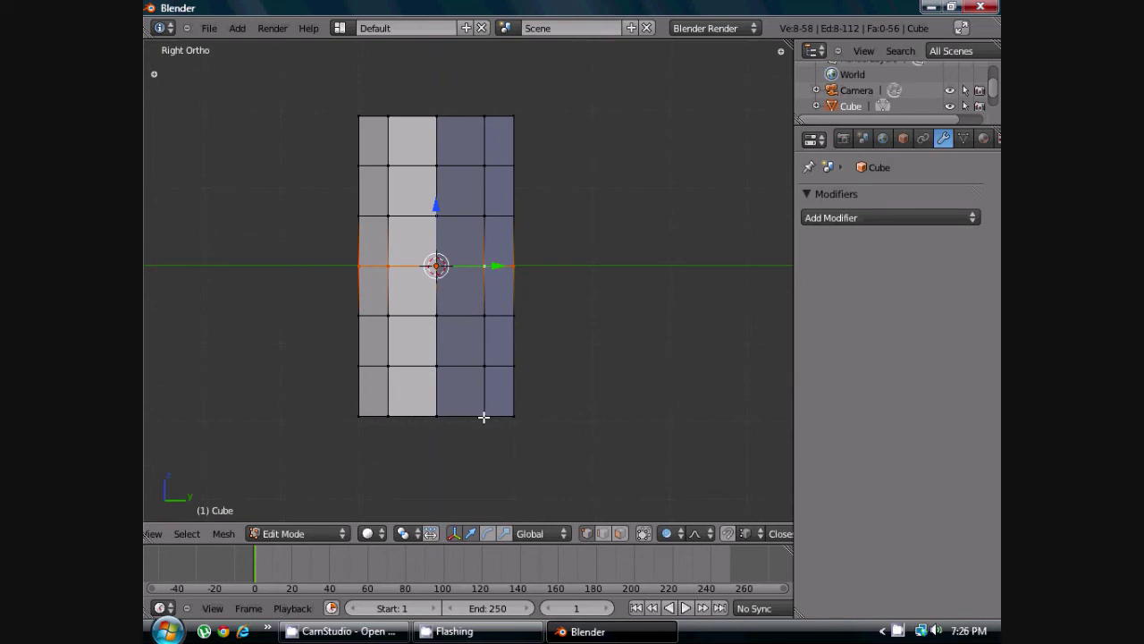
right_click(483, 409, "alt")
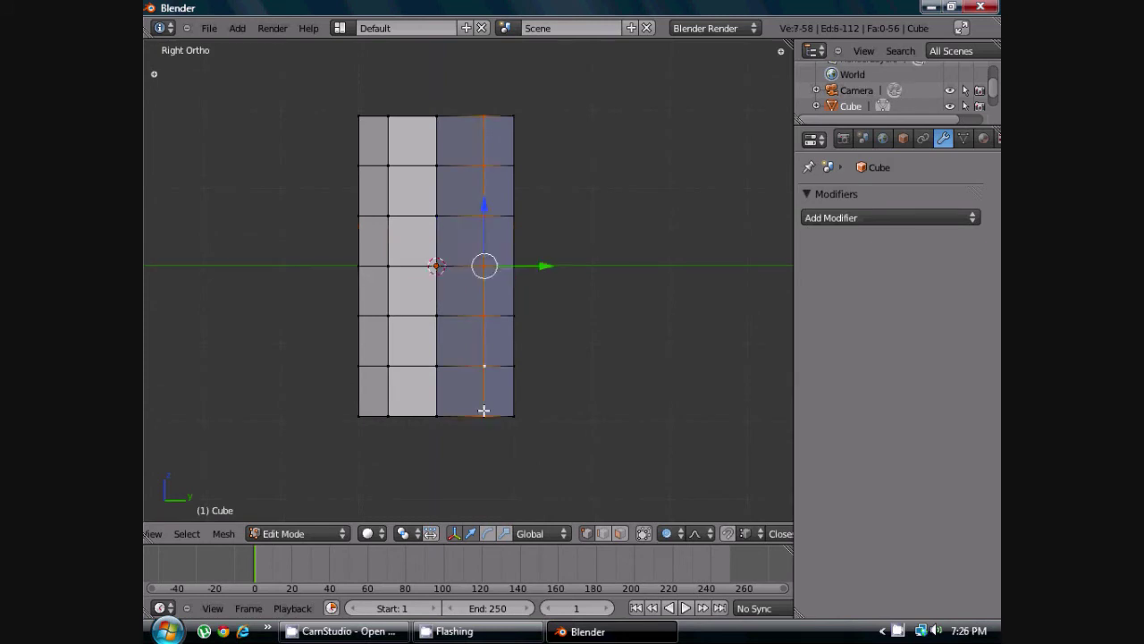
key("a")
key("b")
left_click_drag(340, 396, 741, 493)
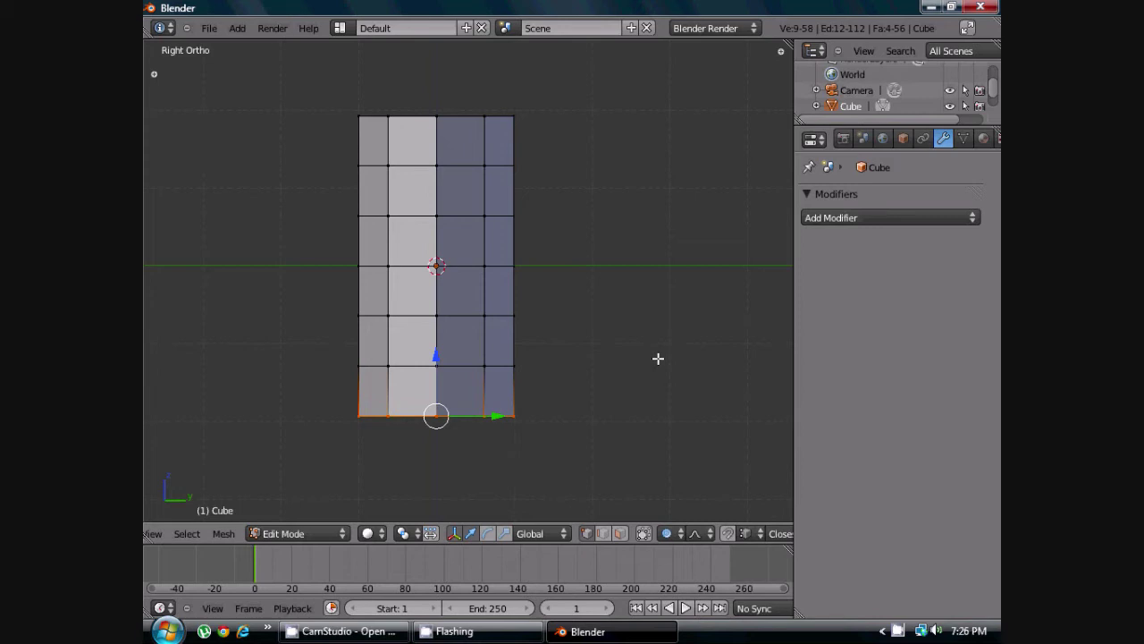
Examine the column's selected bottom end face from below and at close range.
scroll(658, 359, "down", 2)
scroll(658, 359, "up", 2)
middle_click_drag(643, 368, 647, 344, "shift")
middle_click_drag(464, 349, 504, 256)
scroll(452, 306, "up", 4)
scroll(451, 305, "down", 3)
middle_click_drag(451, 306, 491, 239)
middle_click_drag(442, 313, 524, 255)
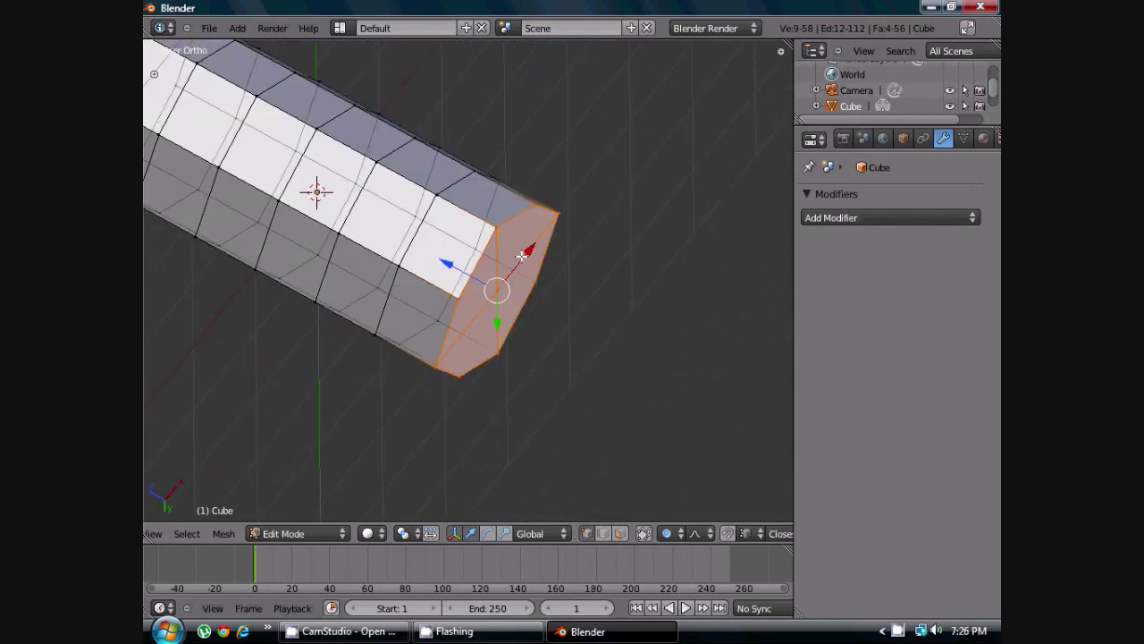
scroll(421, 286, "down", 3)
middle_click_drag(421, 286, 536, 268)
scroll(448, 345, "up", 3)
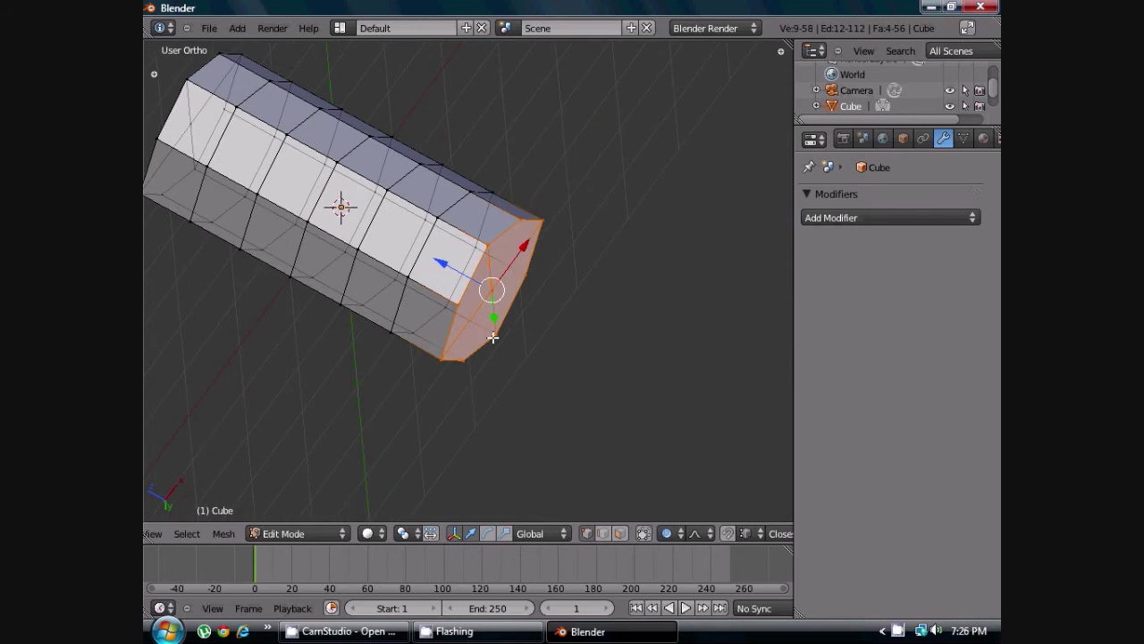
scroll(536, 268, "up", 2)
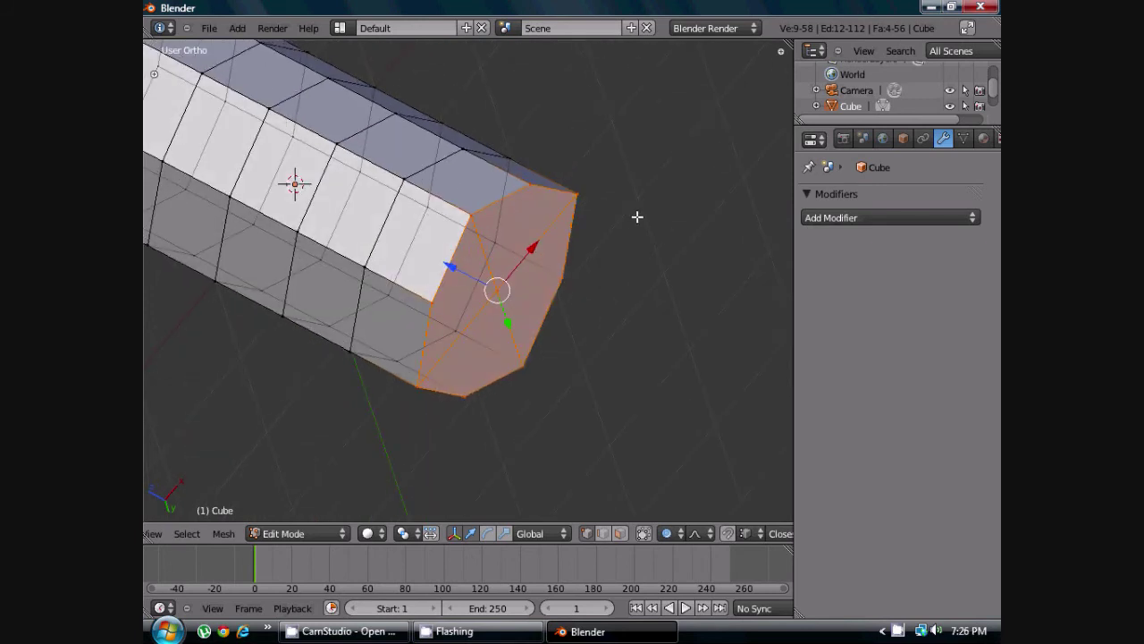
Select the centre vertex of the column's top end cap and delete it to open that end.
scroll(637, 216, "down", 3)
scroll(614, 261, "up", 1)
middle_click_drag(382, 276, 409, 285)
middle_click_drag(463, 322, 388, 291)
scroll(400, 309, "up", 2)
right_click(374, 272)
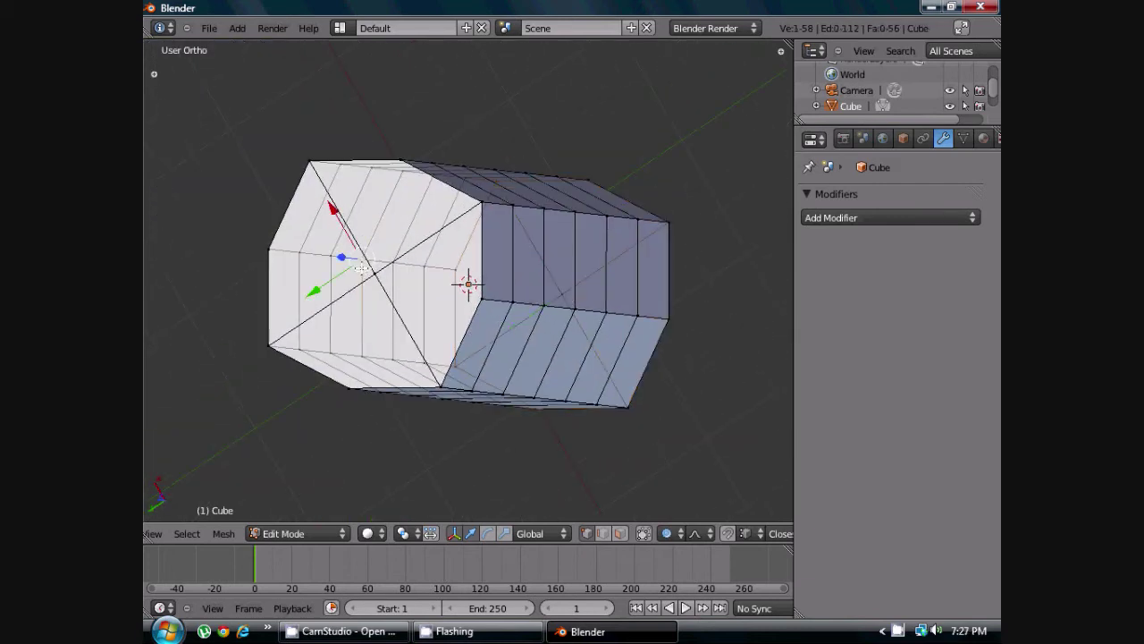
scroll(491, 424, "down", 2)
middle_click_drag(491, 424, 469, 413)
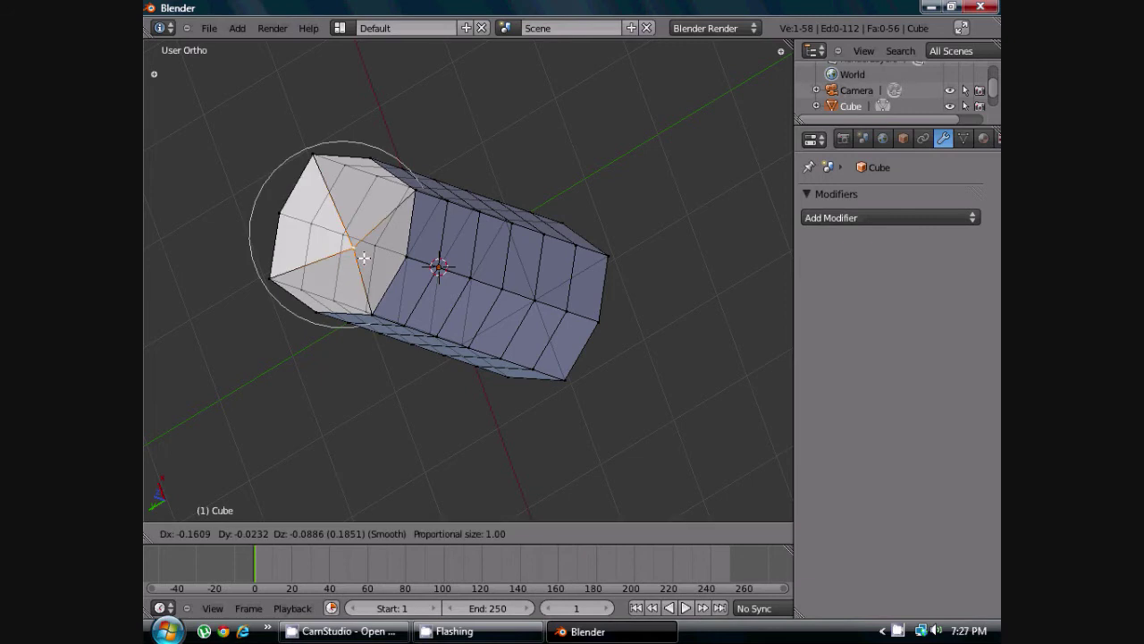
left_click(343, 234)
key("x")
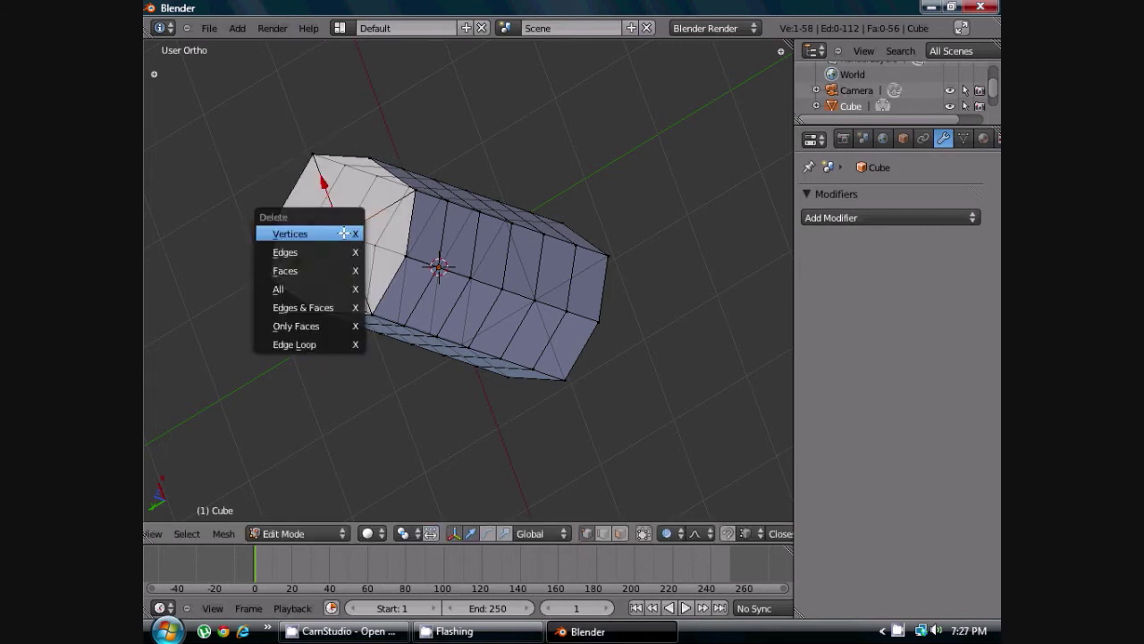
left_click(344, 234)
In front view, turn off proportional editing and move the second-lowest vertex row down about 0.52 along Z, then deselect it.
middle_click_drag(340, 246, 510, 322)
middle_click_drag(530, 414, 492, 398)
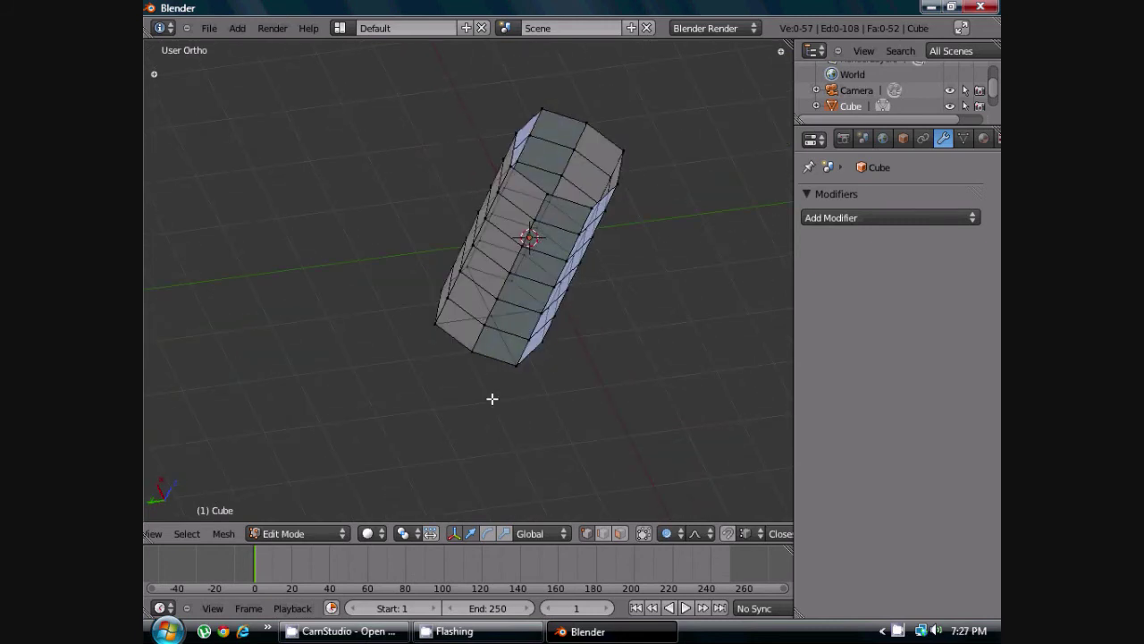
key("KP_1")
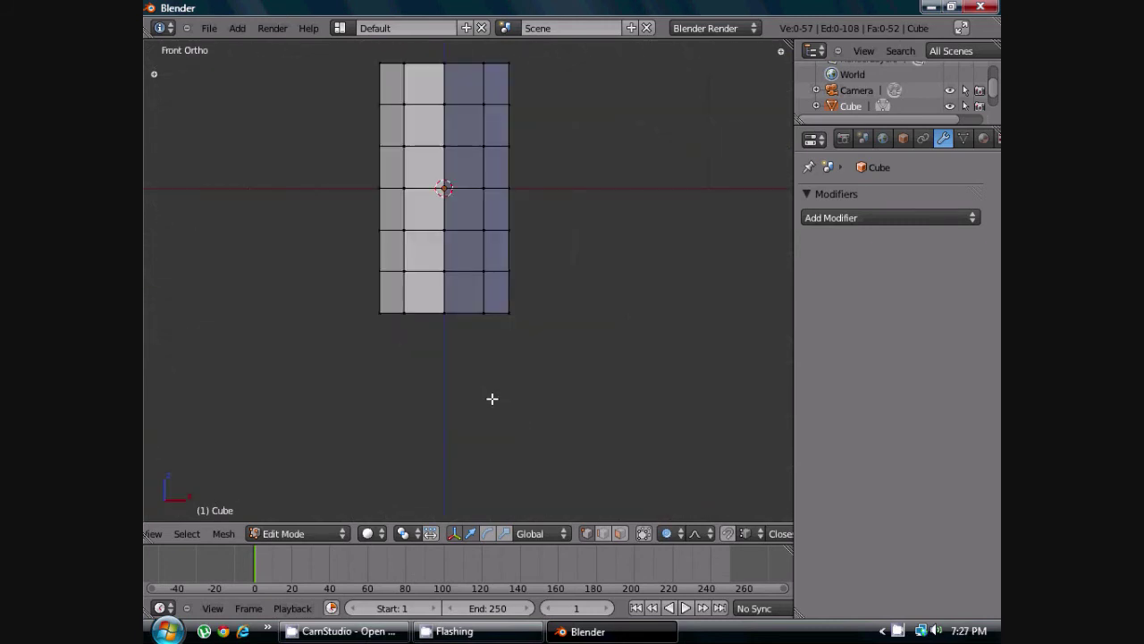
scroll(492, 399, "up", 3)
middle_click_drag(491, 312, 497, 352, "shift")
scroll(497, 352, "down", 1)
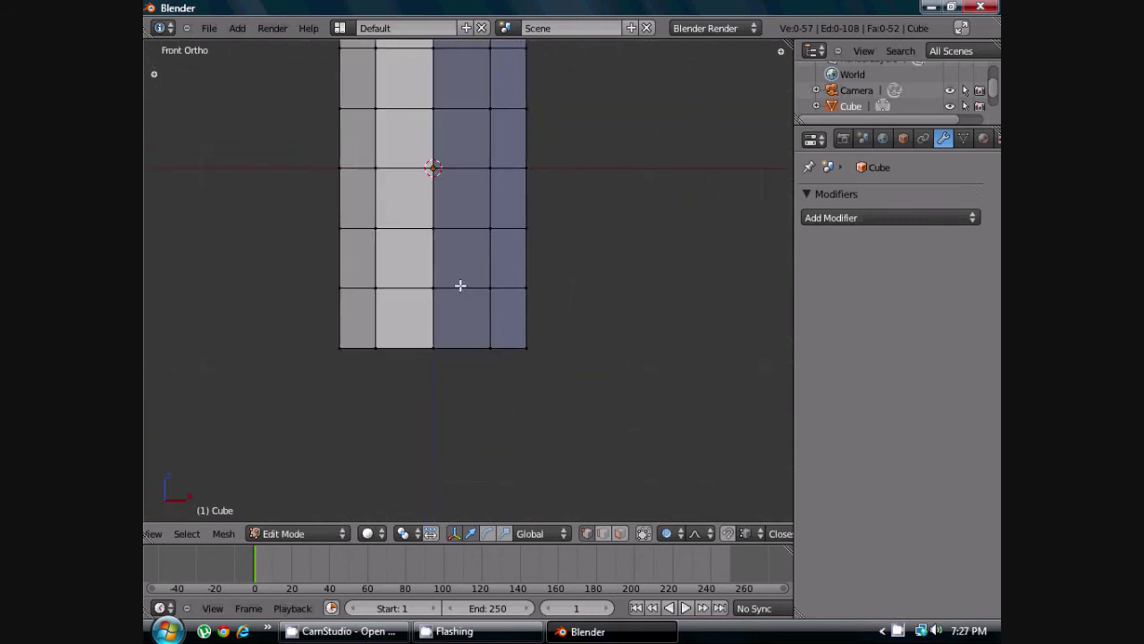
key("b")
left_click_drag(306, 288, 565, 311)
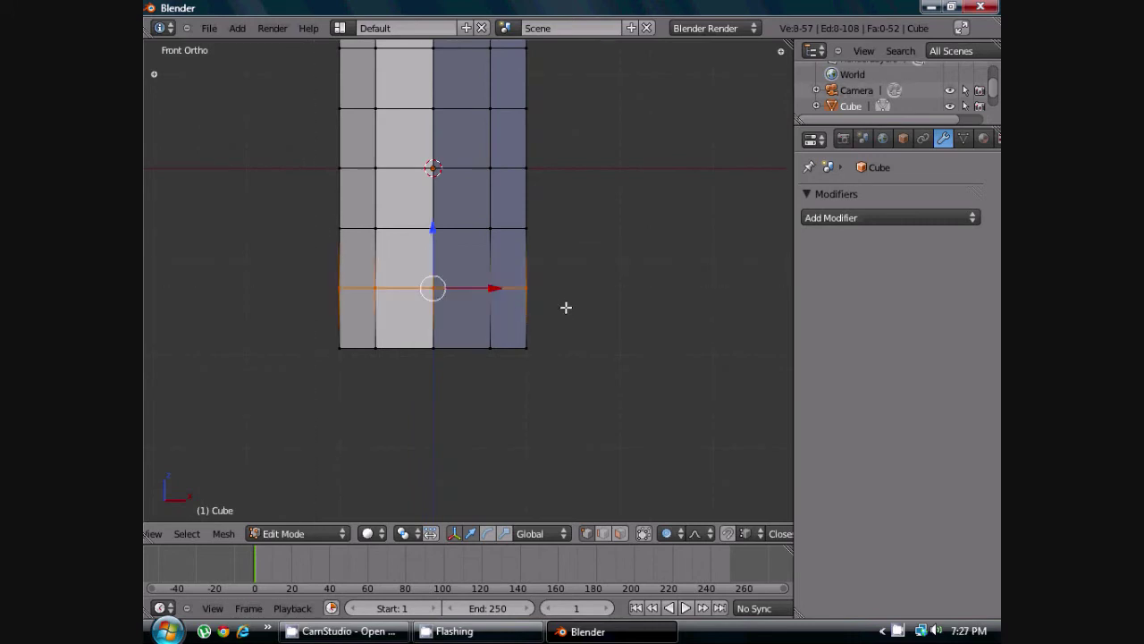
key("o")
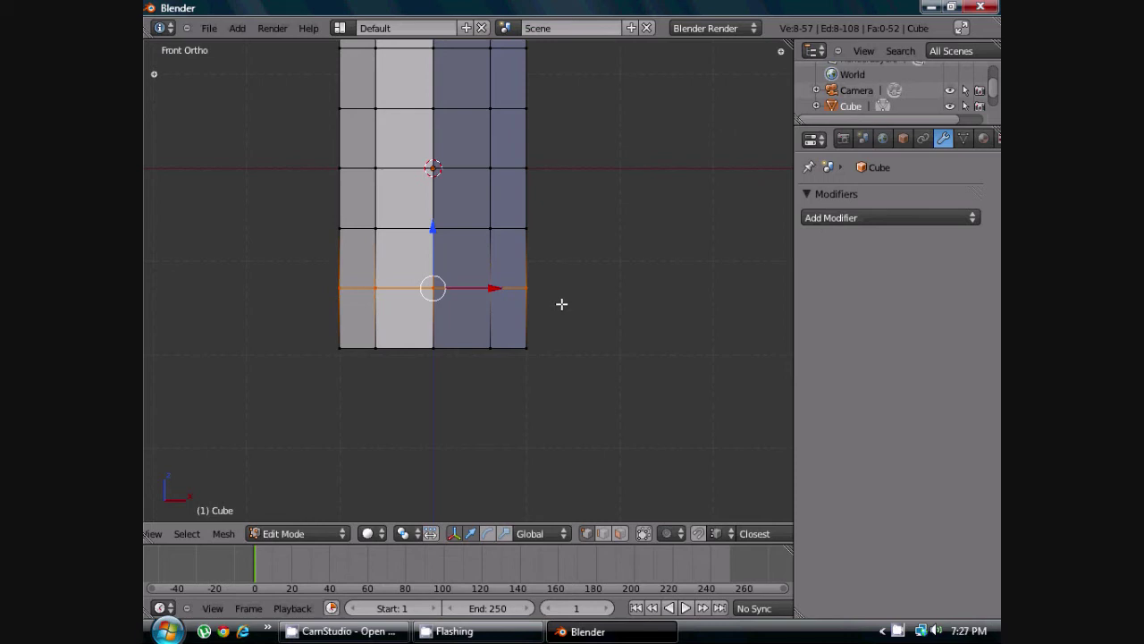
key("g")
key("z")
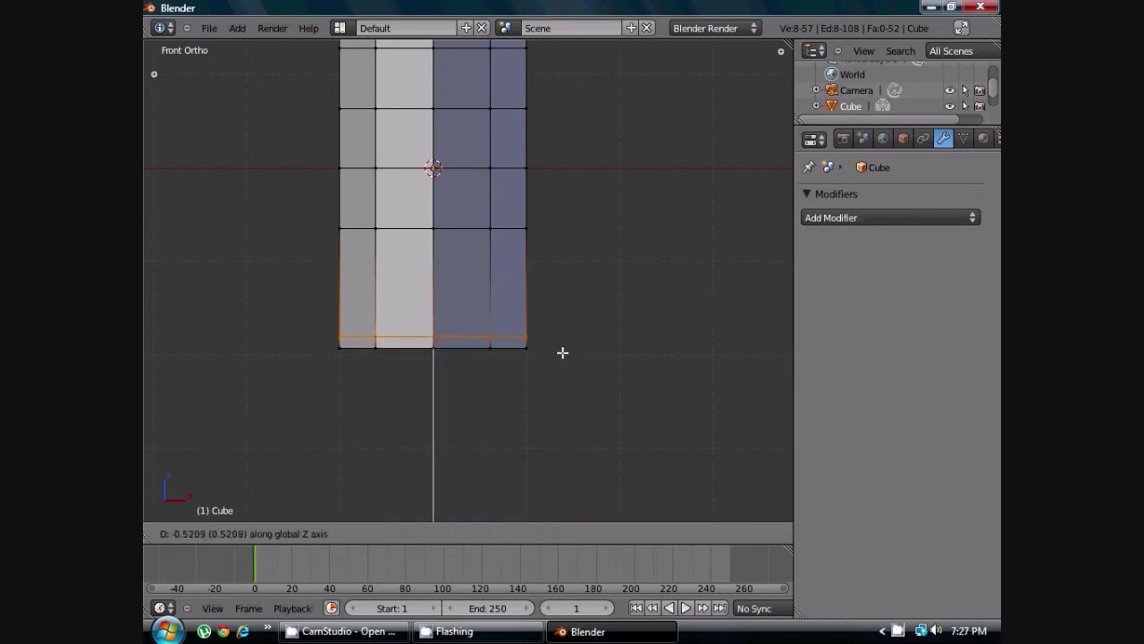
left_click(563, 352)
key("a")
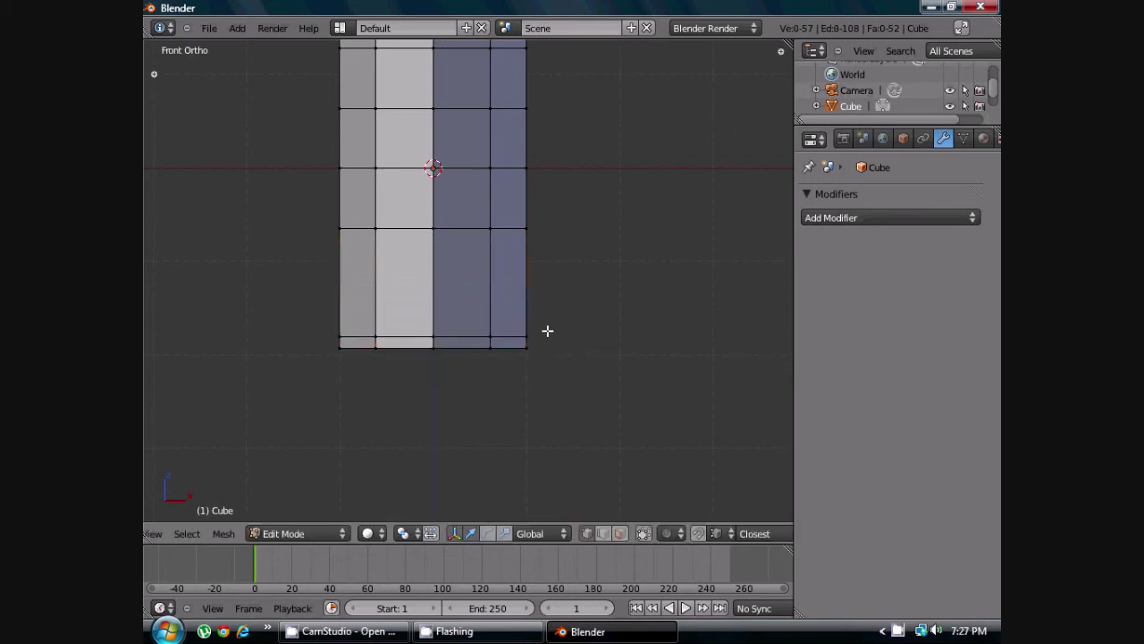
Box-select the two lowest vertex rows and scale them outward to more than twice the column's width as a flared base.
key("b")
left_click_drag(299, 296, 560, 367)
scroll(556, 355, "down", 2)
scroll(556, 353, "down", 1)
scroll(556, 348, "up", 2)
middle_click_drag(552, 350, 549, 359, "shift")
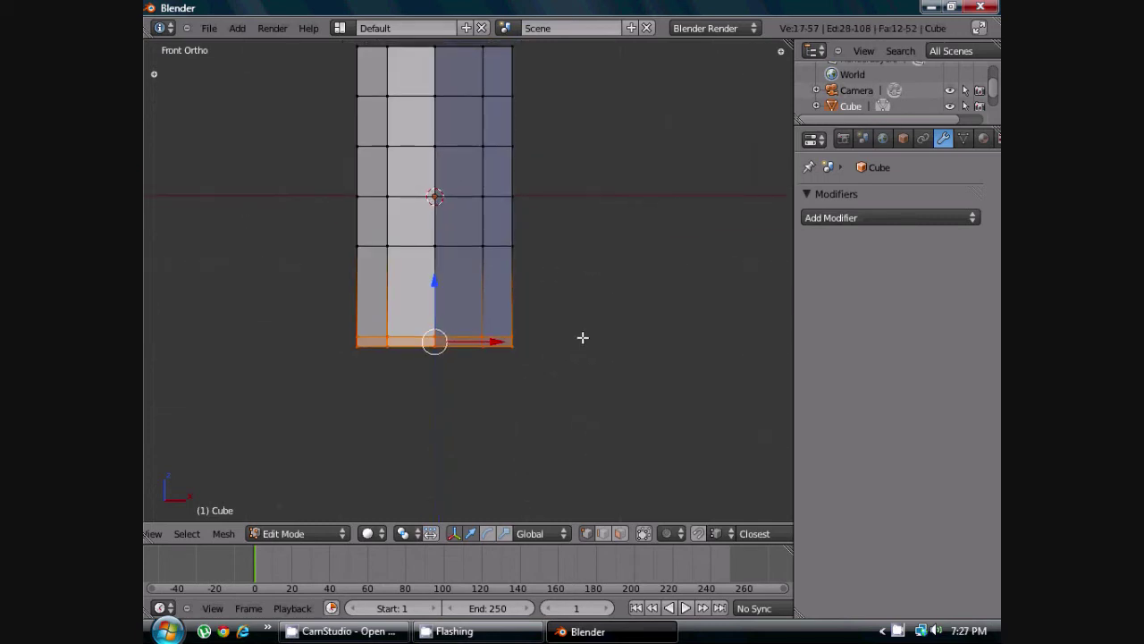
key("s")
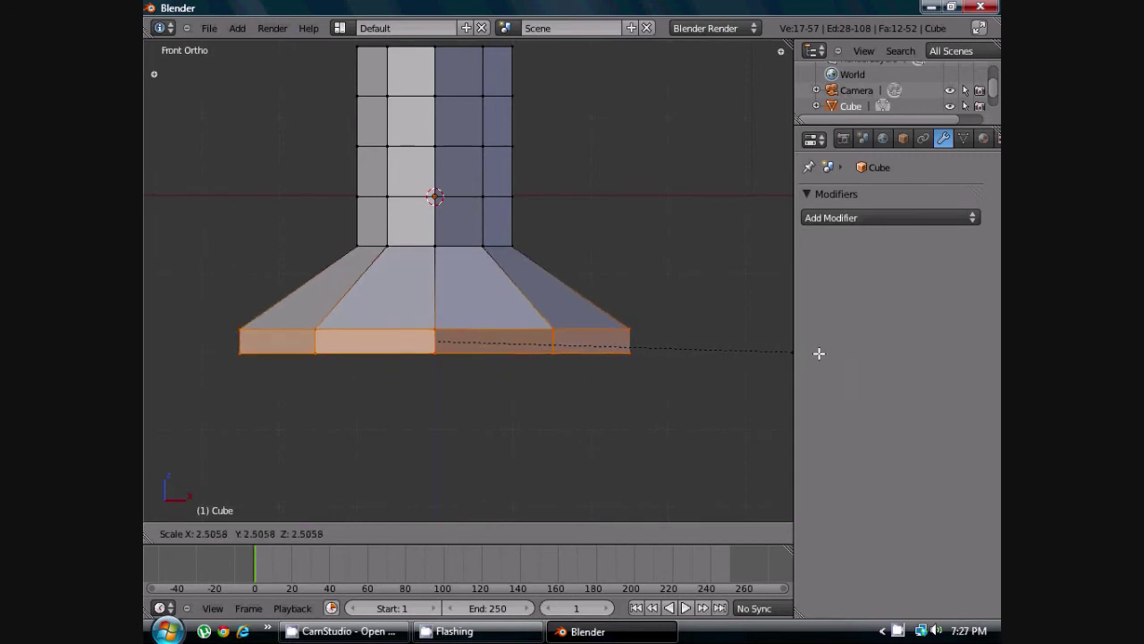
left_click(761, 338)
scroll(614, 335, "down", 3)
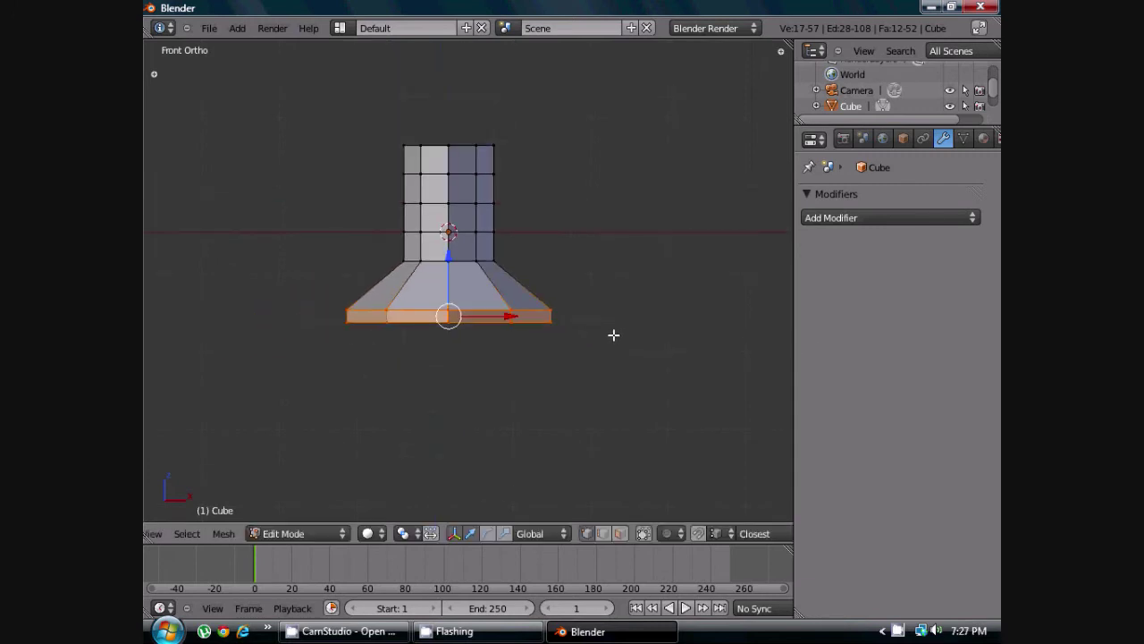
middle_click_drag(518, 309, 517, 292)
key("KP_1")
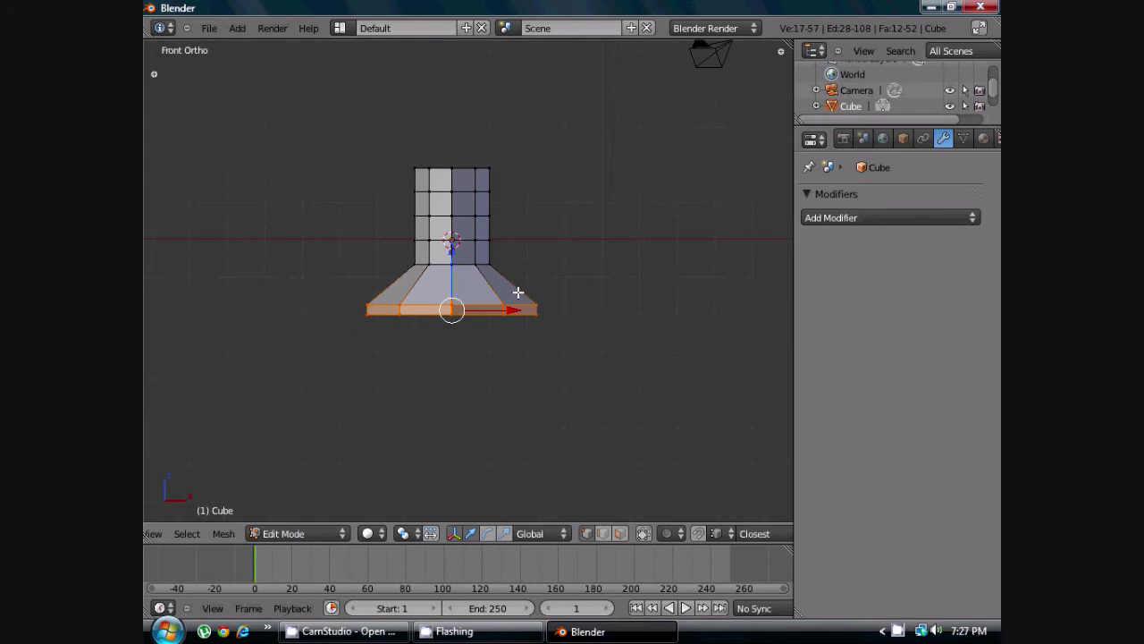
scroll(531, 277, "up", 3)
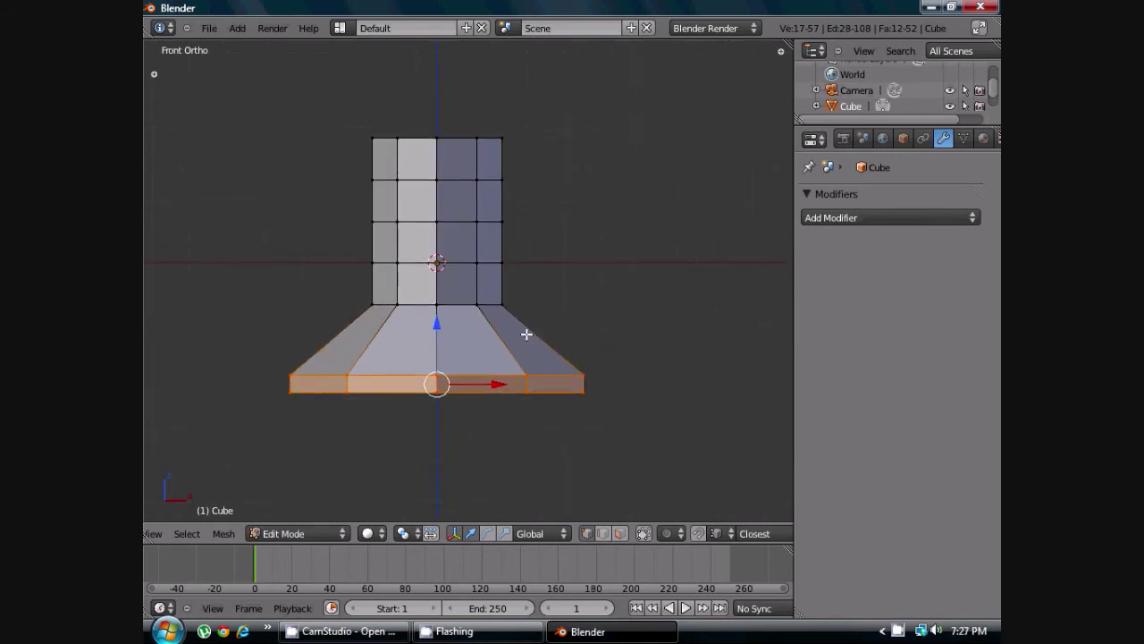
Select only the vertex row above the base and move it down about 0.70 along Z with smooth proportional editing, size 1.95.
key("a")
scroll(527, 333, "up", 2)
key("b")
left_click_drag(301, 291, 541, 338)
key("o")
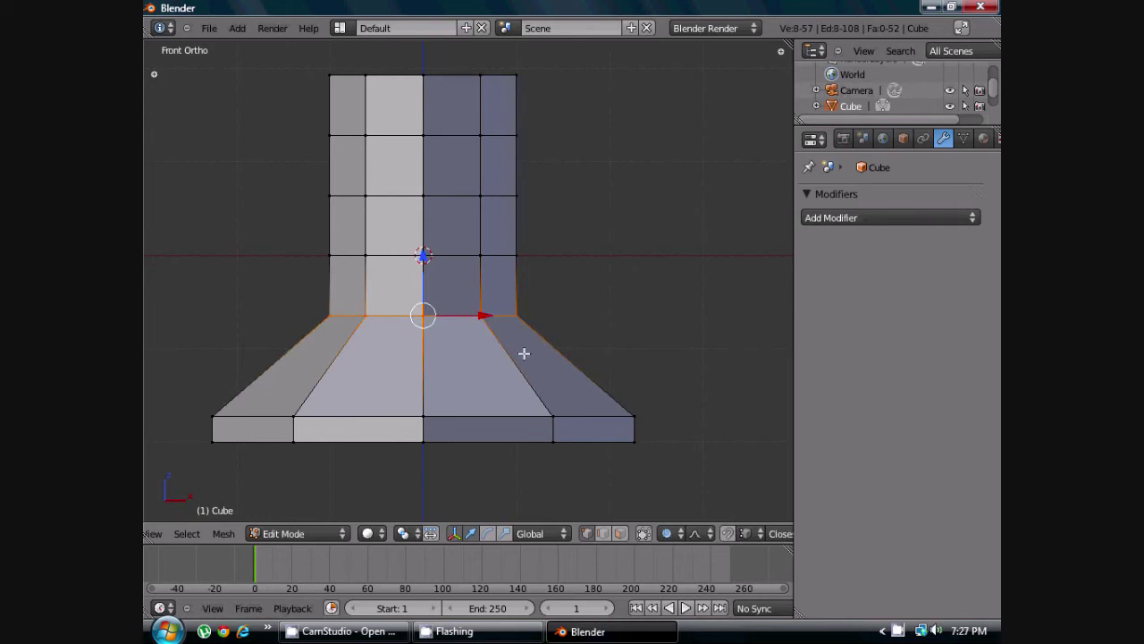
key("g")
key("z")
scroll(518, 402, "down", 7)
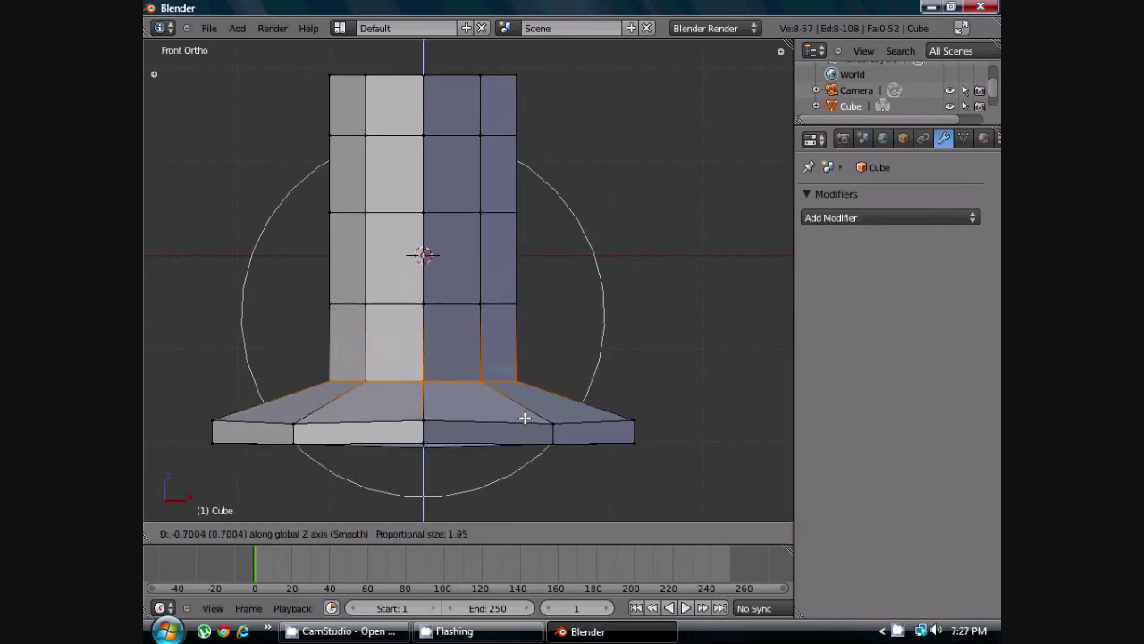
left_click(525, 418)
scroll(520, 398, "down", 3)
scroll(518, 392, "up", 2)
middle_click_drag(516, 363, 513, 394, "shift")
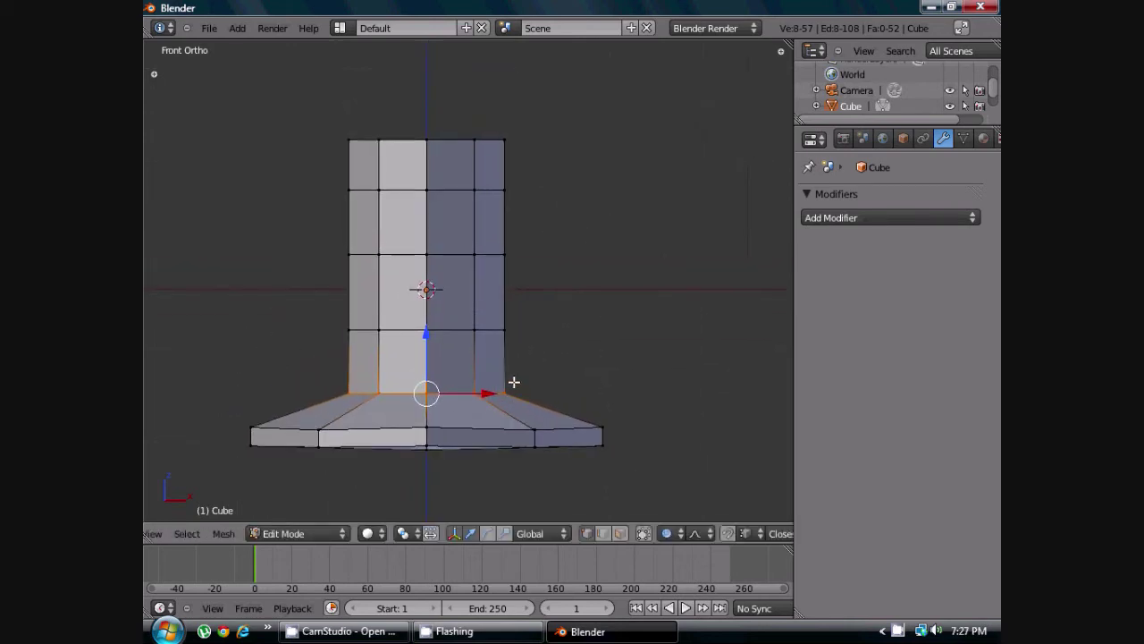
scroll(514, 382, "down", 2)
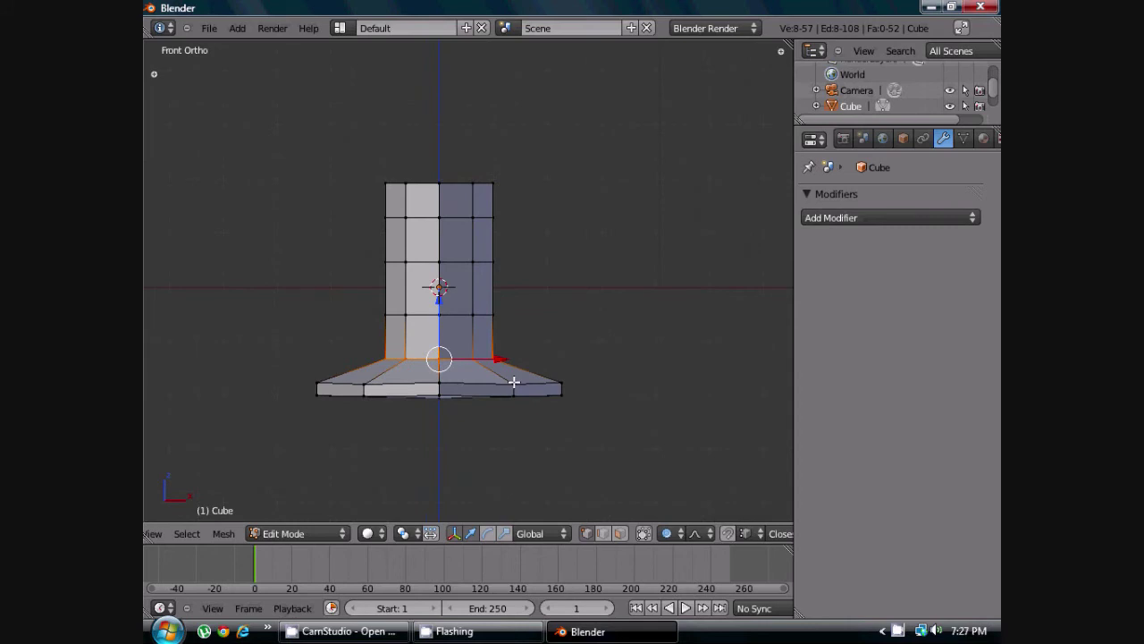
scroll(519, 374, "up", 3)
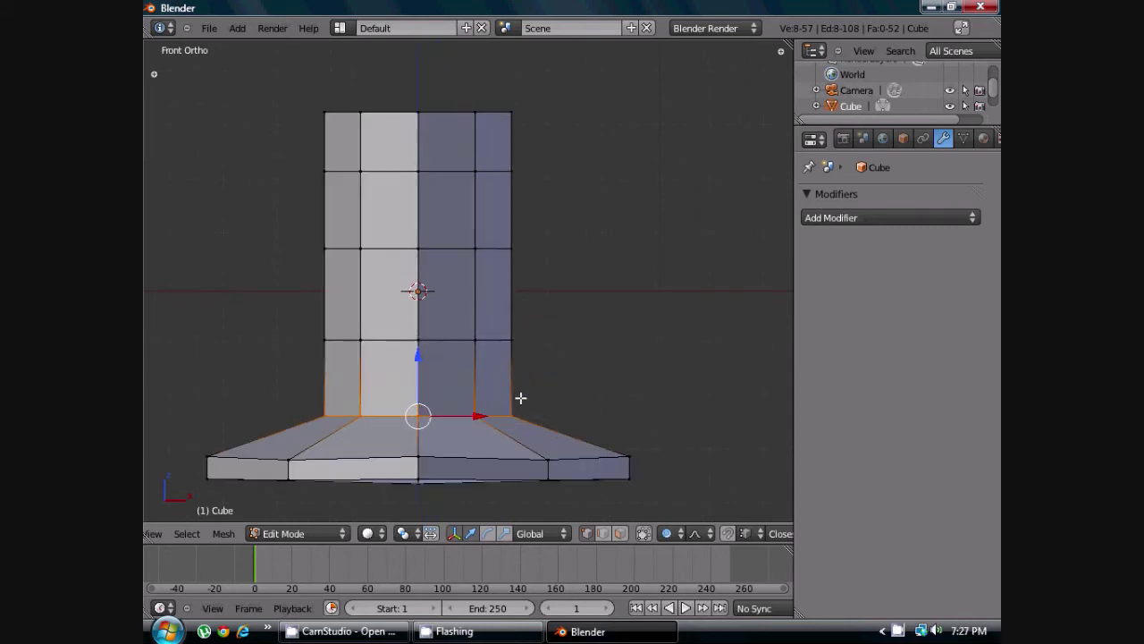
key("g")
key("z")
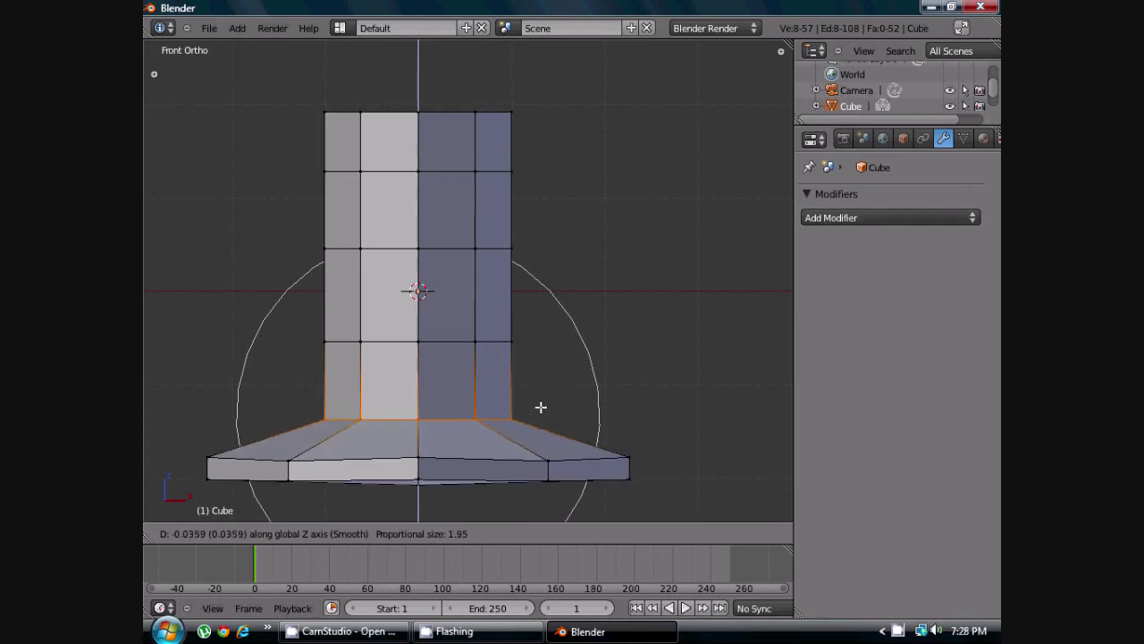
left_click(542, 366)
scroll(540, 360, "down", 1)
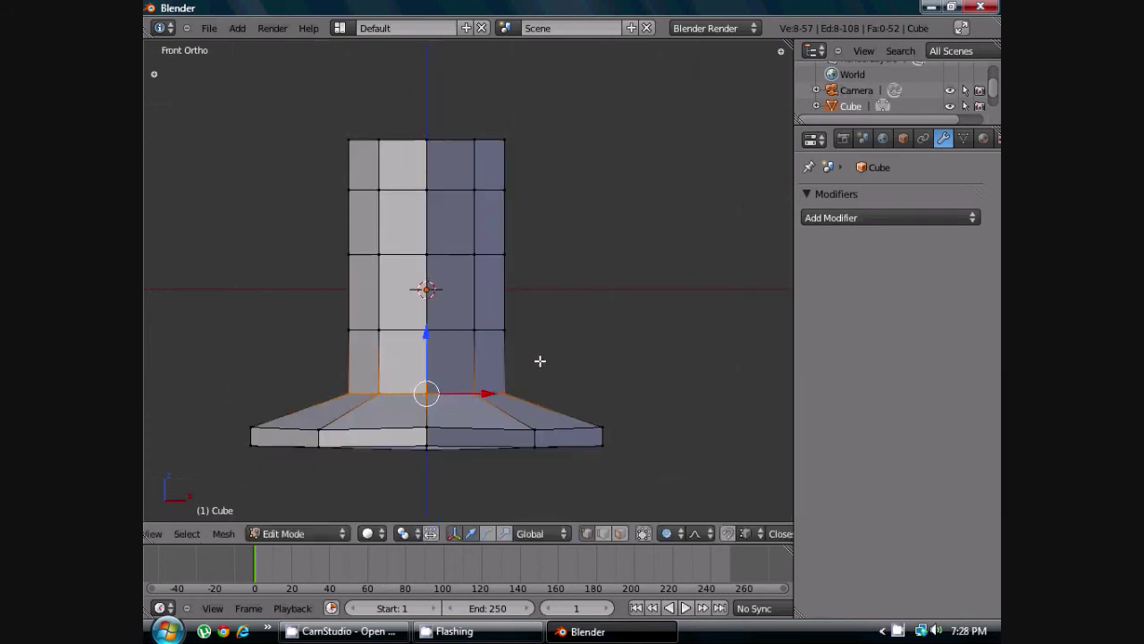
scroll(540, 361, "up", 1)
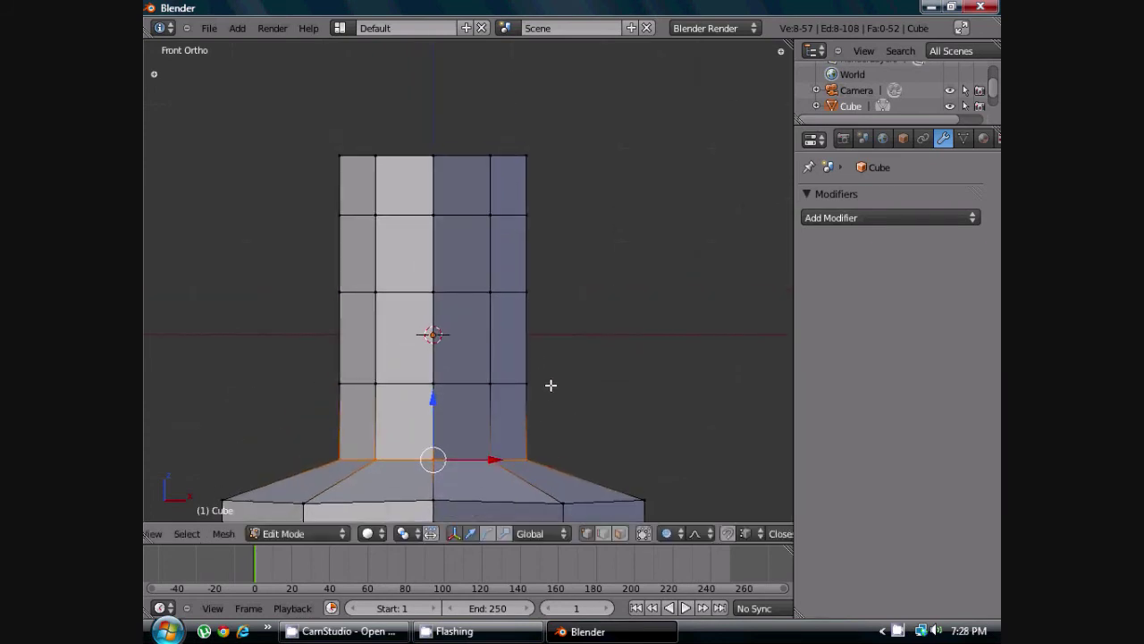
Select the horizontal edge loop just above the column's origin.
middle_click_drag(536, 360, 516, 362, "shift")
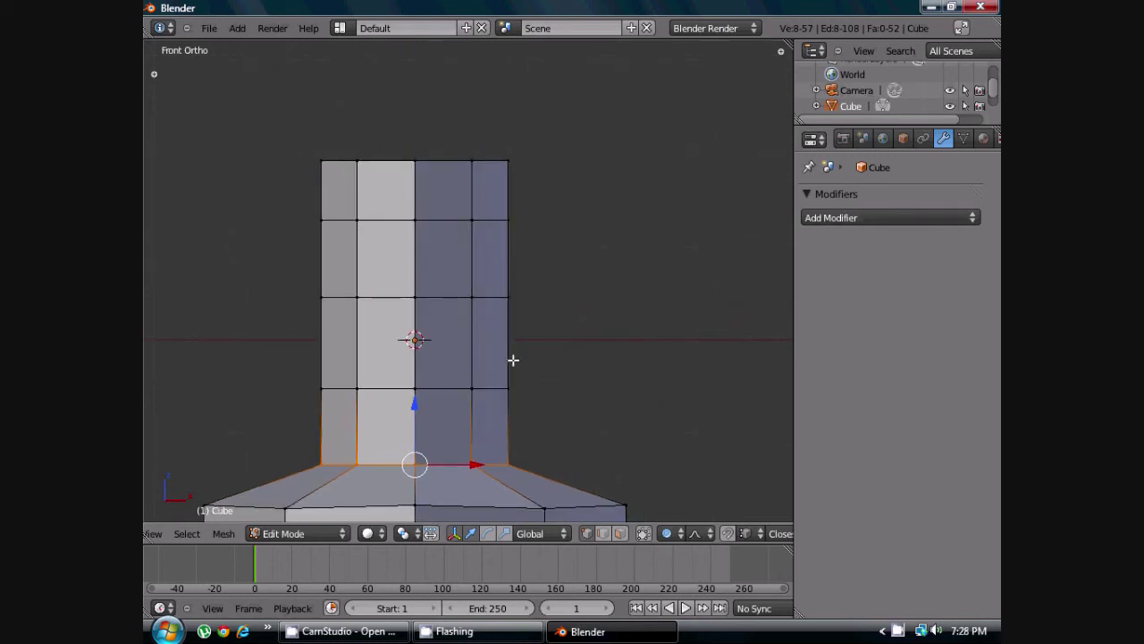
right_click(445, 298, "alt")
scroll(440, 296, "down", 1)
scroll(451, 315, "up", 1)
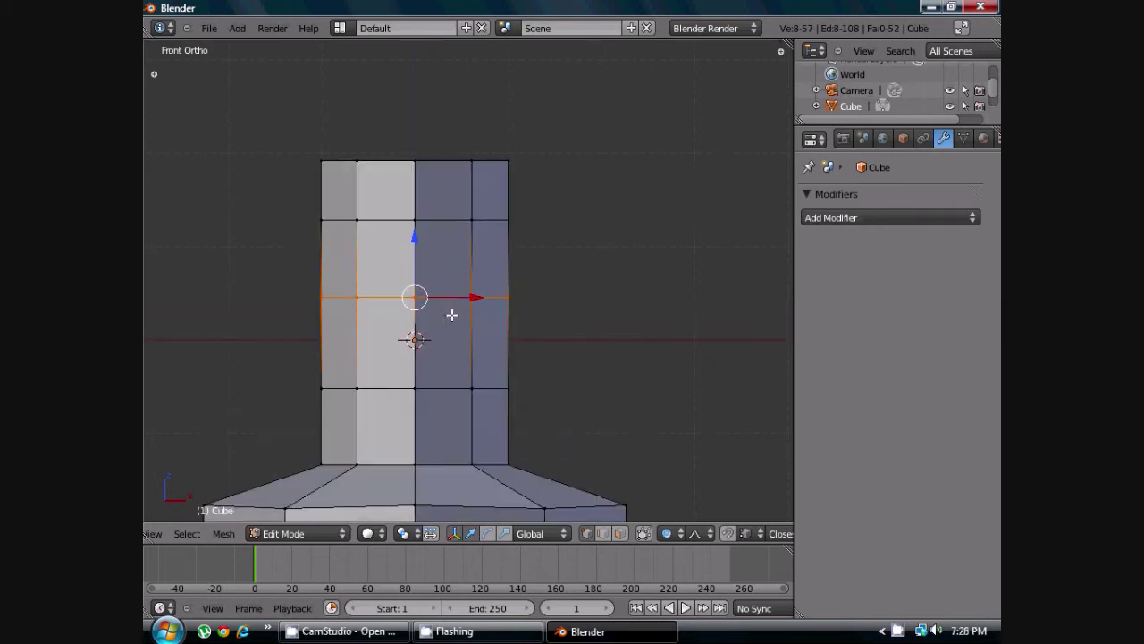
Try scaling the selected loop inward to about a quarter with smooth proportional size 2.59, and undo it.
key("s")
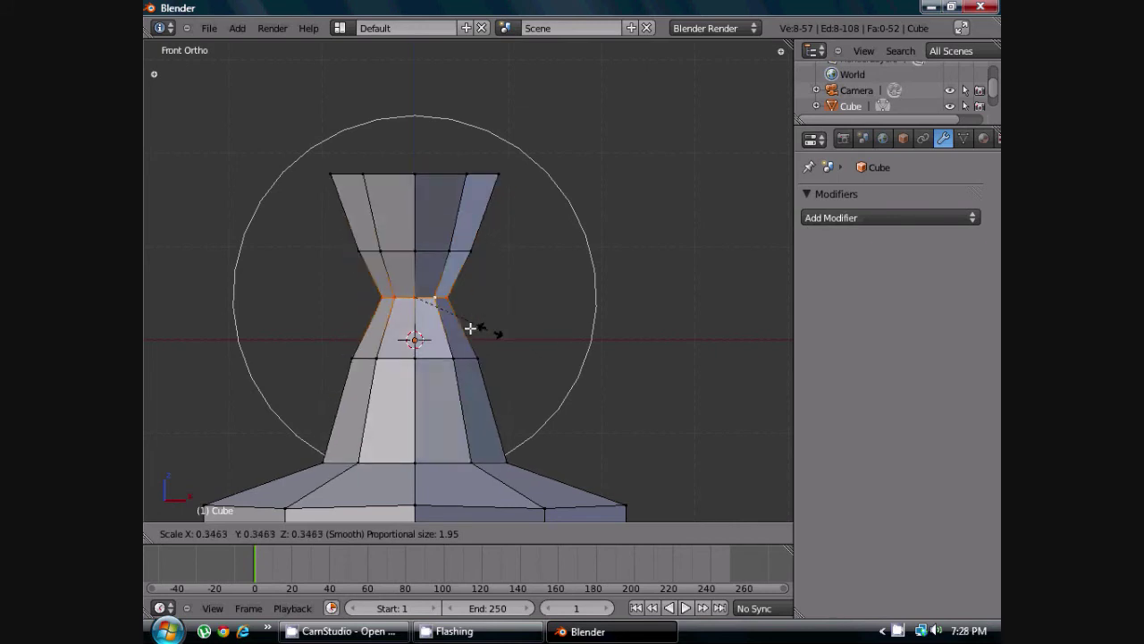
scroll(489, 329, "down", 3)
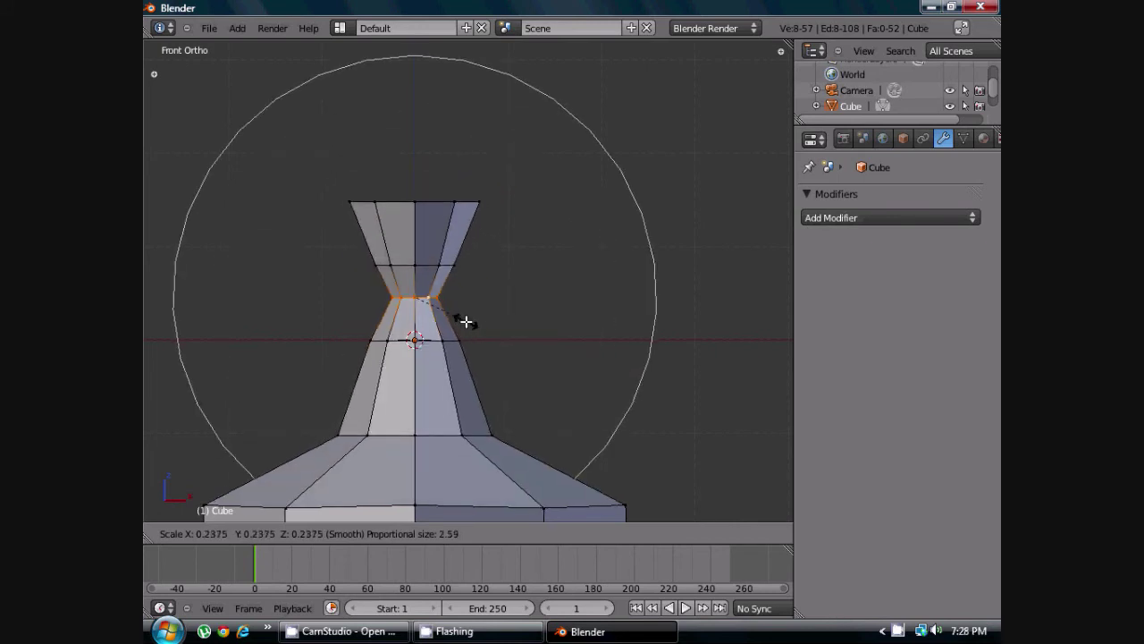
left_click(473, 322)
key("ctrl+z")
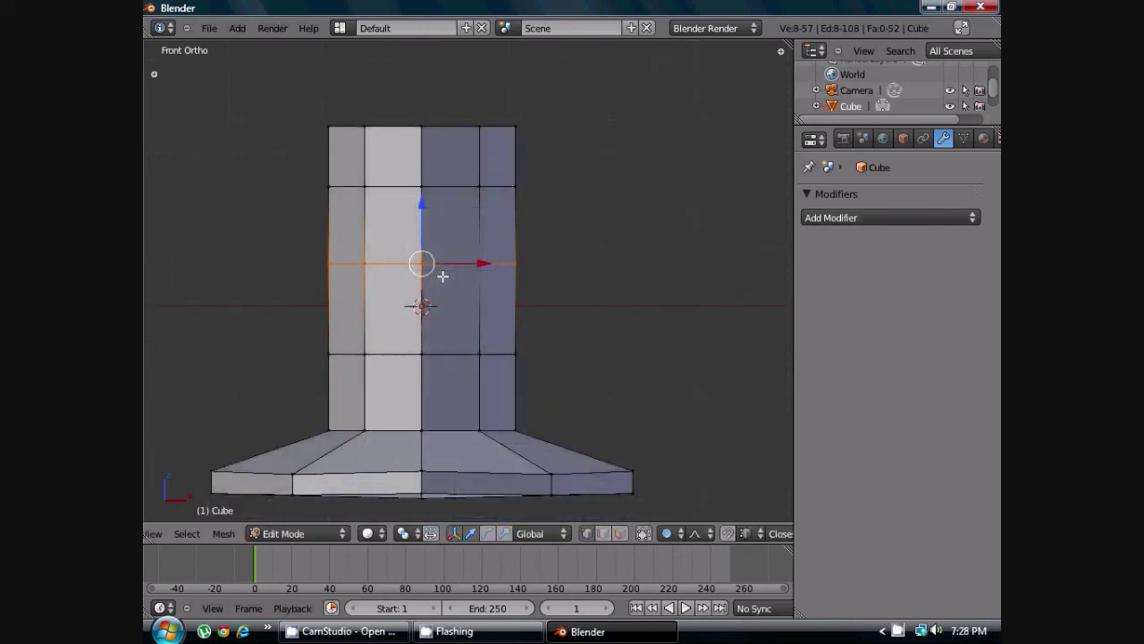
scroll(456, 279, "down", 1)
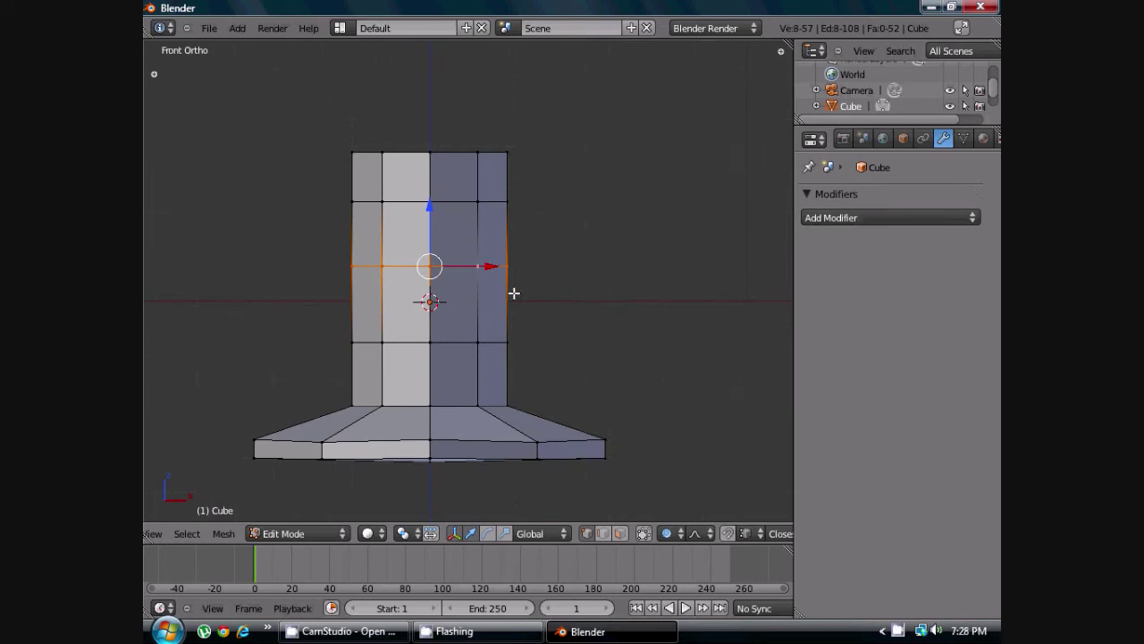
Try scaling the loop inward to about 0.70 with the proportional size enlarged to 2.85, and cancel it.
key("s")
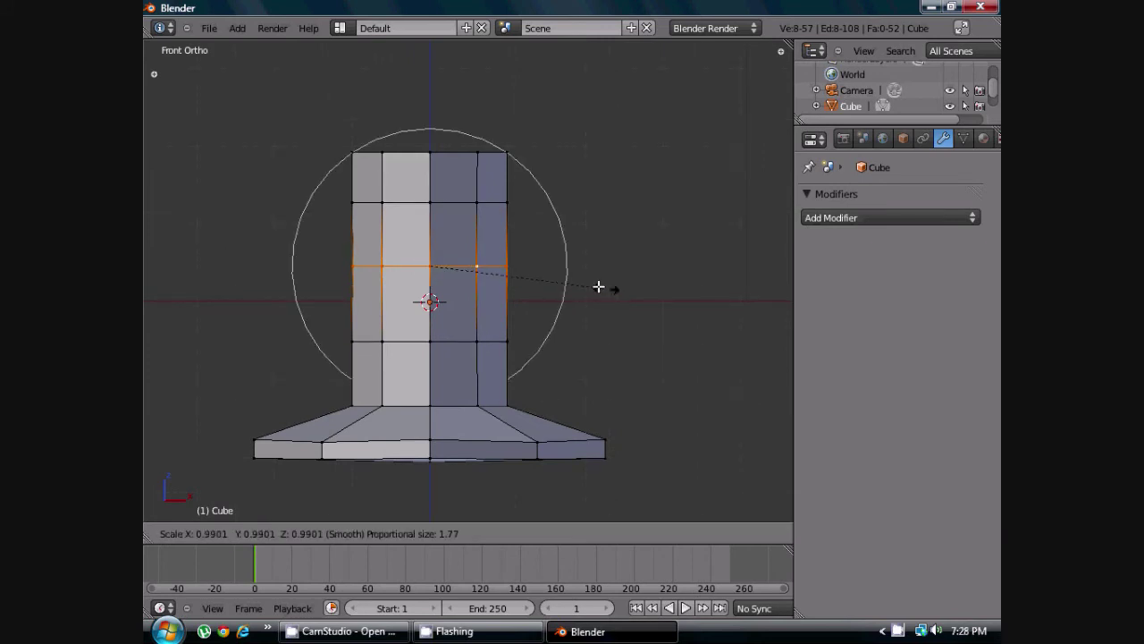
scroll(596, 284, "down", 2)
scroll(597, 286, "up", 2)
scroll(595, 287, "down", 3)
scroll(594, 289, "down", 2)
scroll(590, 289, "up", 2)
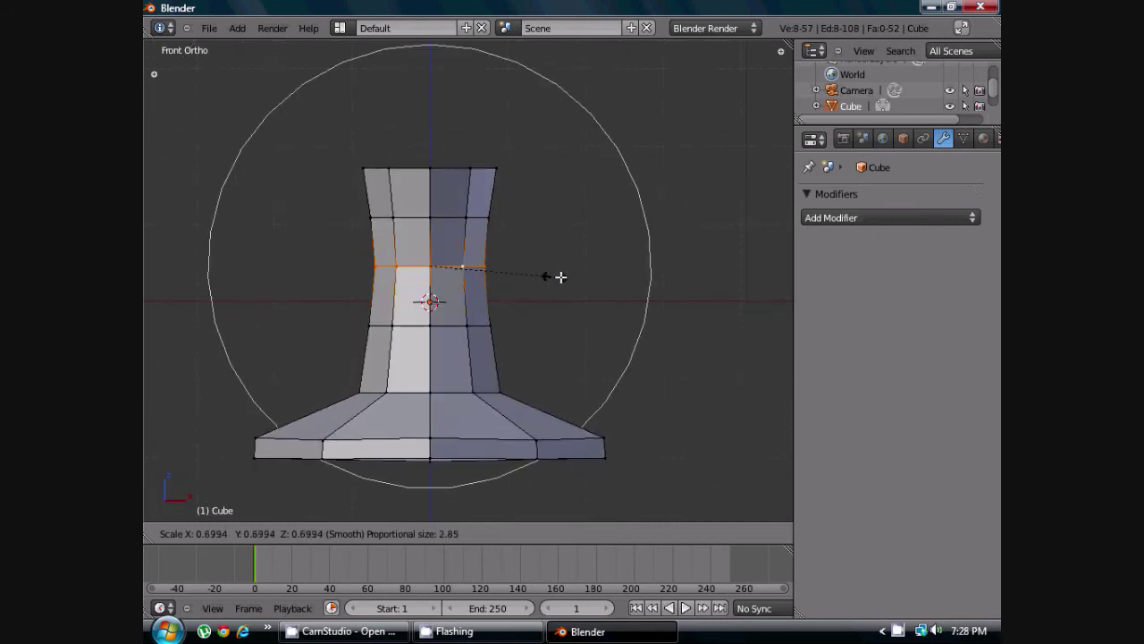
right_click(480, 273)
scroll(483, 295, "up", 3)
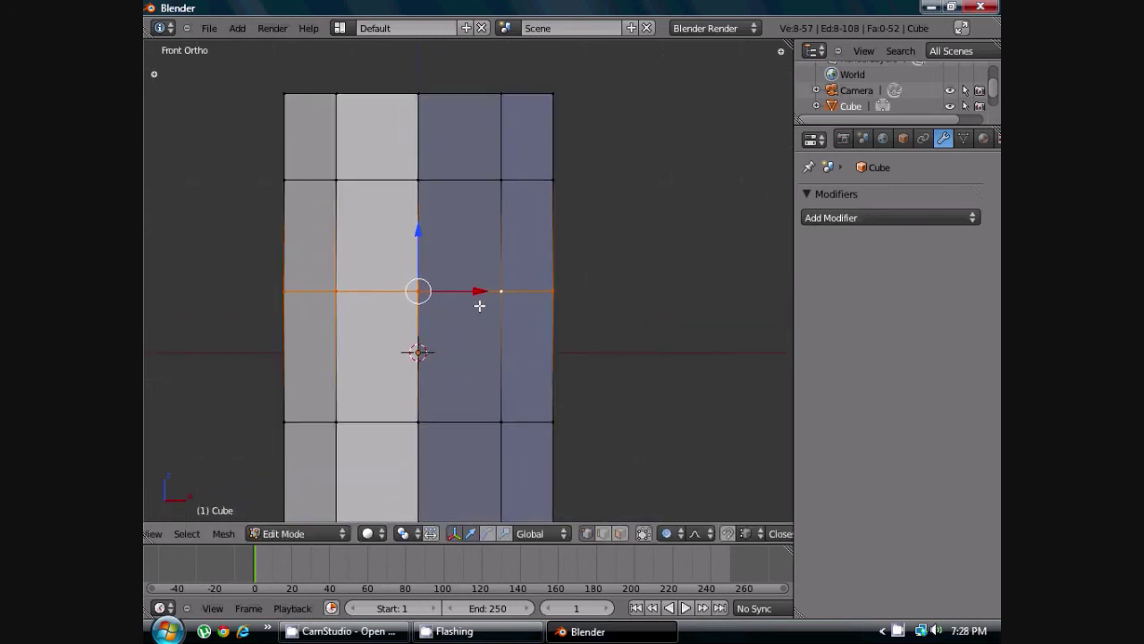
Scale the loop above the origin inward into a narrow waist with smooth proportional size 1.77.
scroll(479, 304, "down", 3)
key("s")
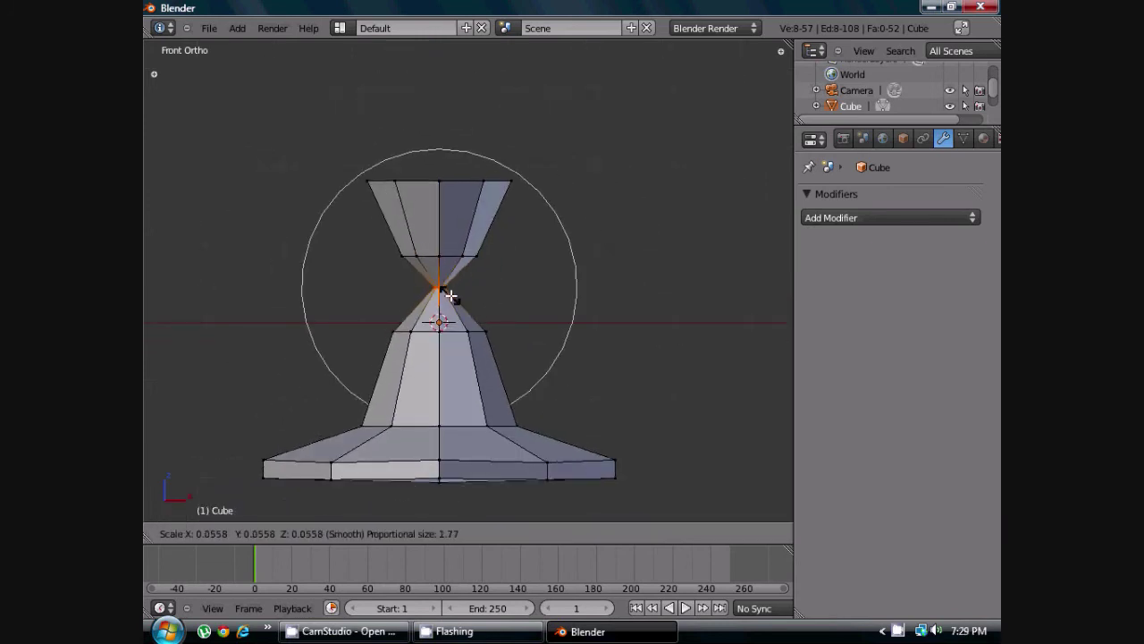
left_click(477, 296)
scroll(483, 300, "up", 3)
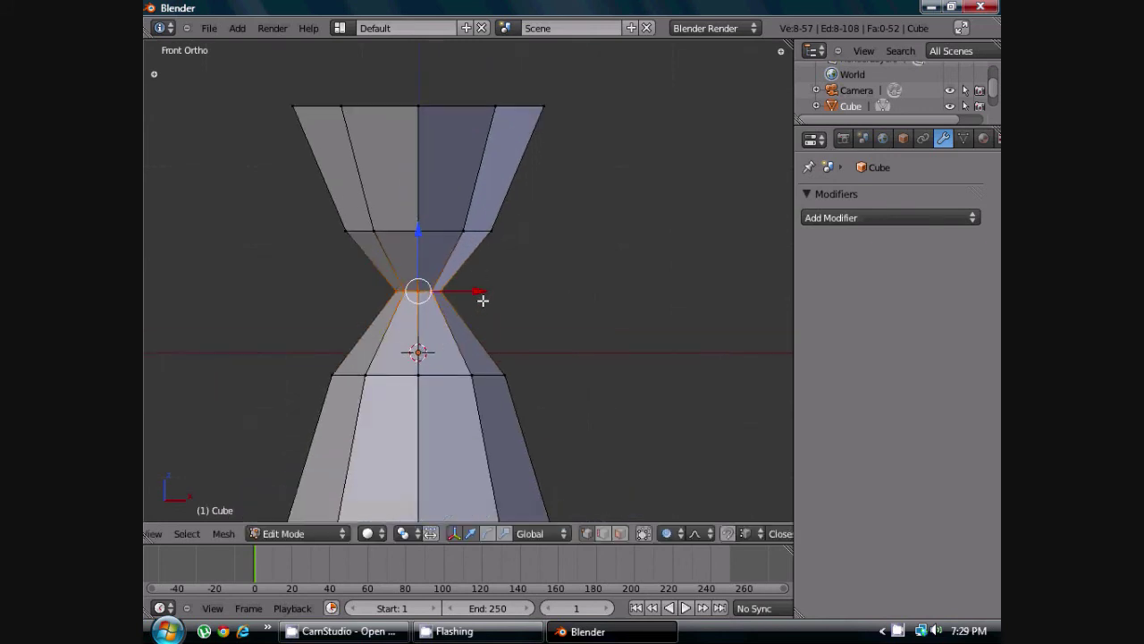
Select the goblet's top edge loop and scale it outward into a wide bowl rim with the smooth proportional size reduced to 0.75.
scroll(483, 309, "down", 2)
right_click(483, 203, "alt")
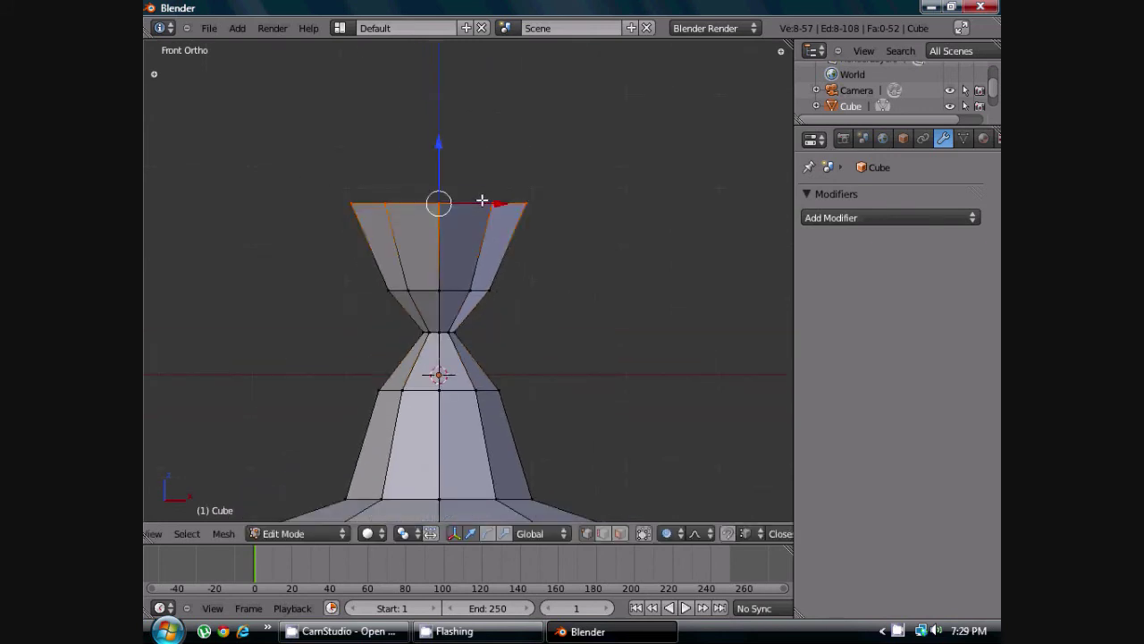
scroll(483, 224, "down", 2)
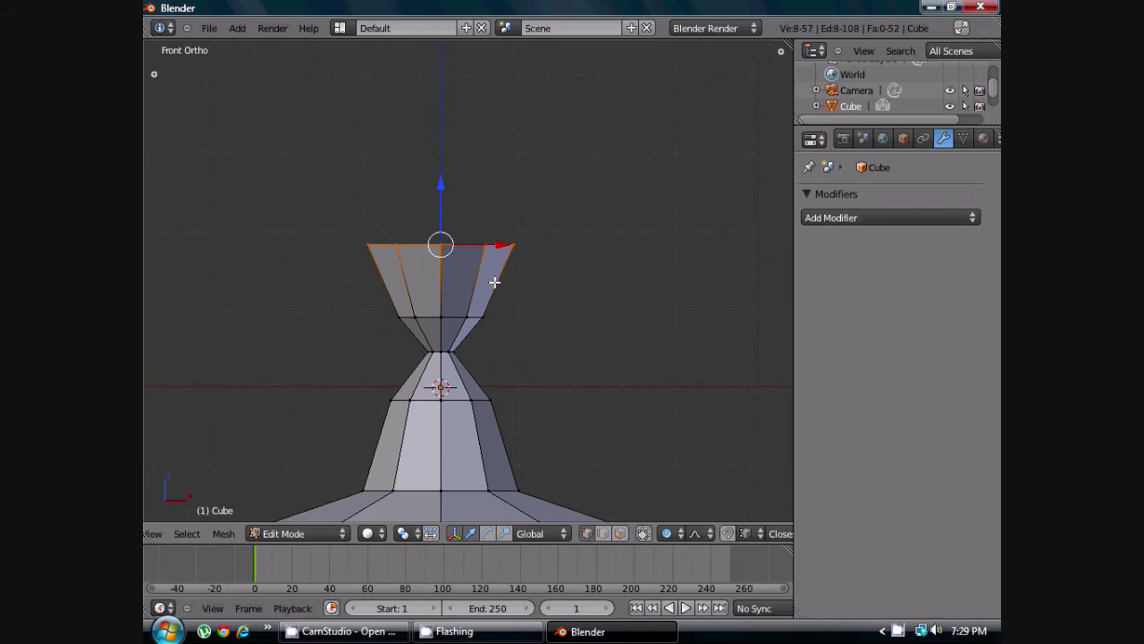
scroll(494, 281, "down", 2)
key("s")
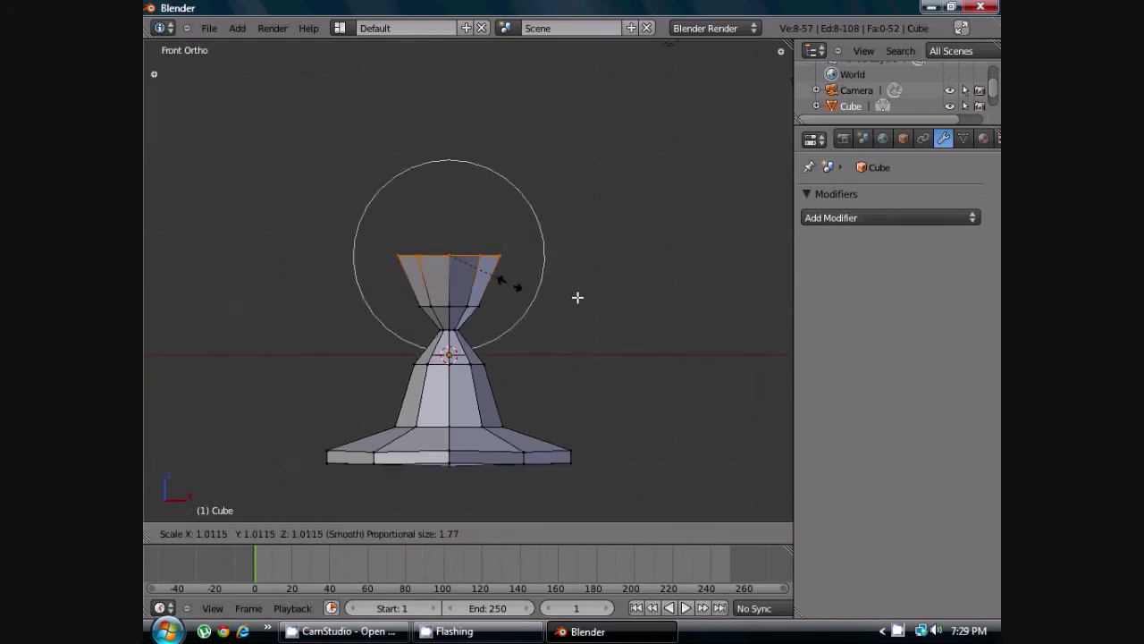
scroll(582, 301, "up", 6)
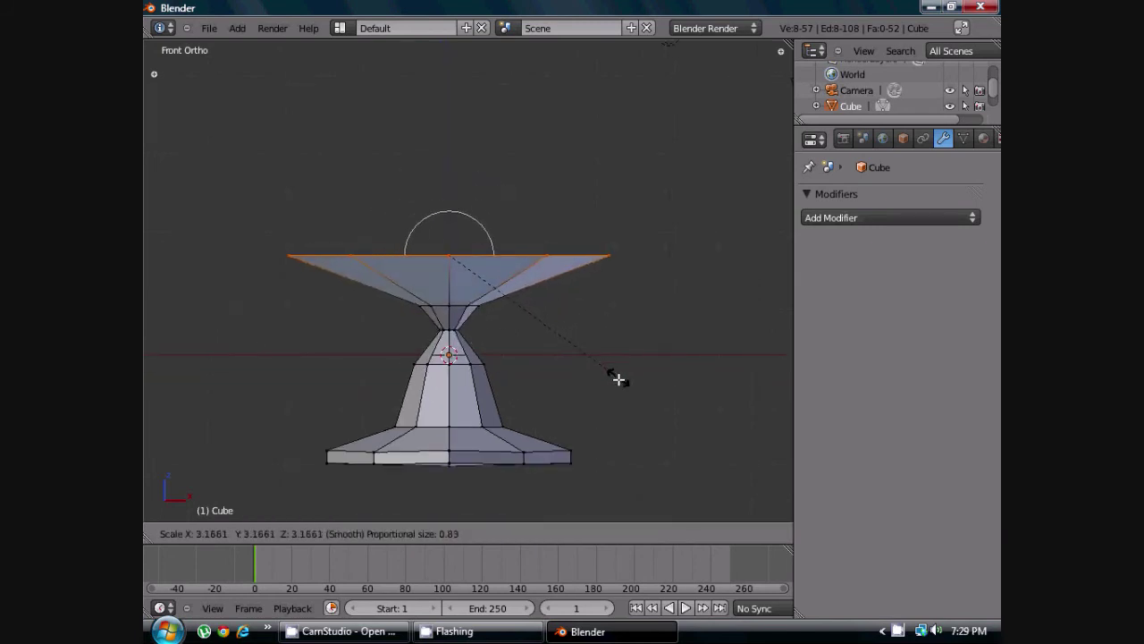
left_click(594, 348)
Raise the bowl rim along the Z axis to deepen the bowl.
key("g")
key("z")
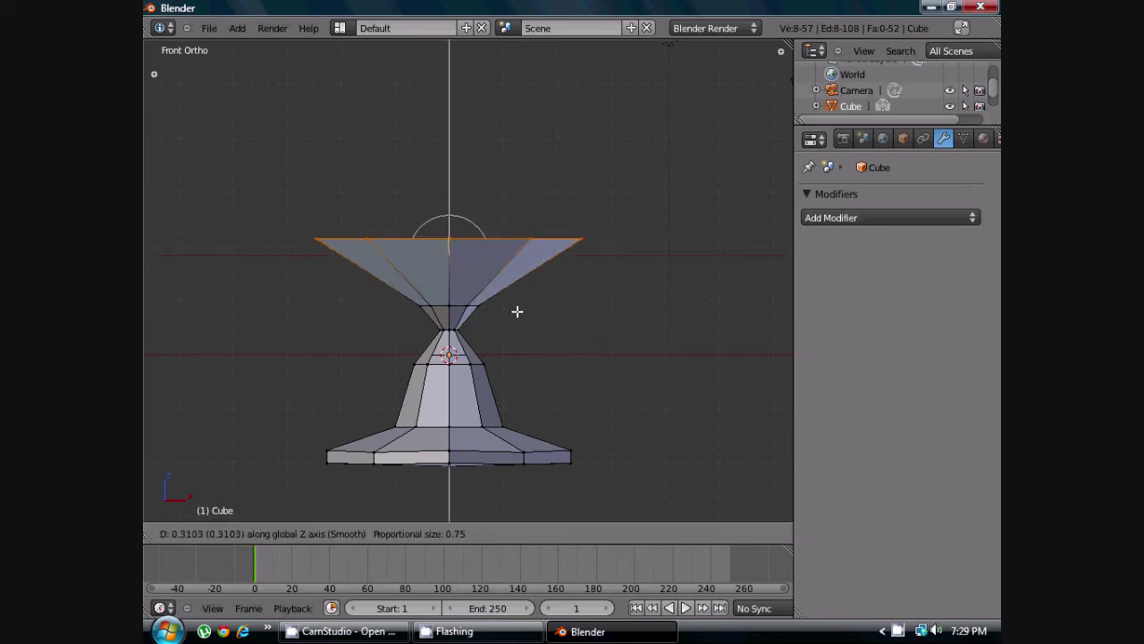
left_click(523, 275)
scroll(523, 275, "up", 3)
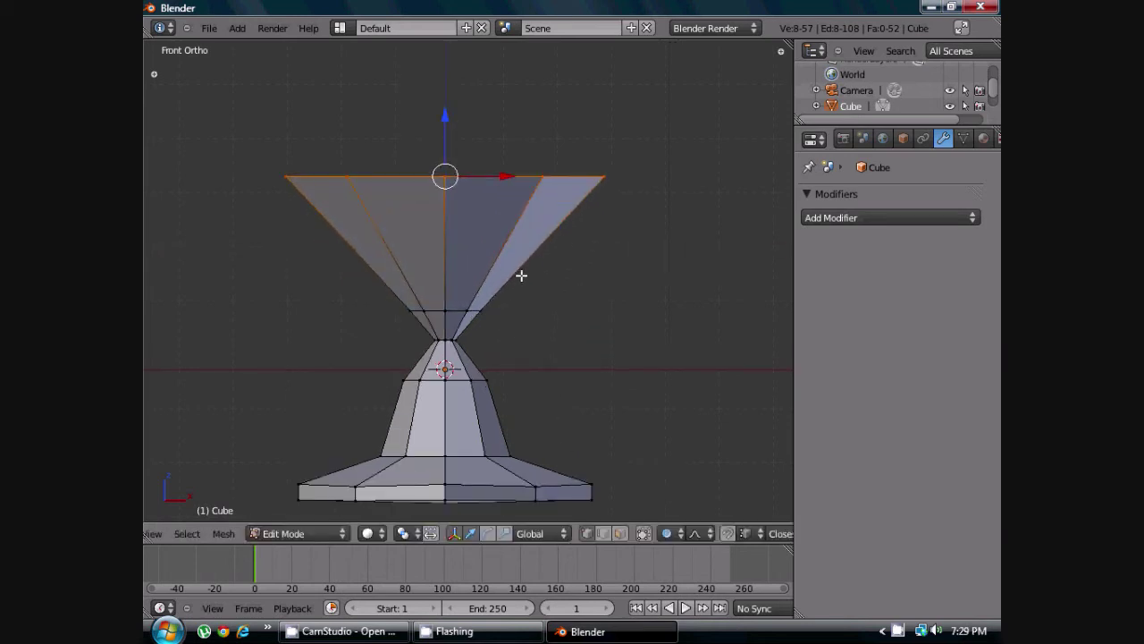
Lower the rim about 0.91 along Z and, with proportional editing off, extrude it upward into a short vertical lip.
key("g")
key("z")
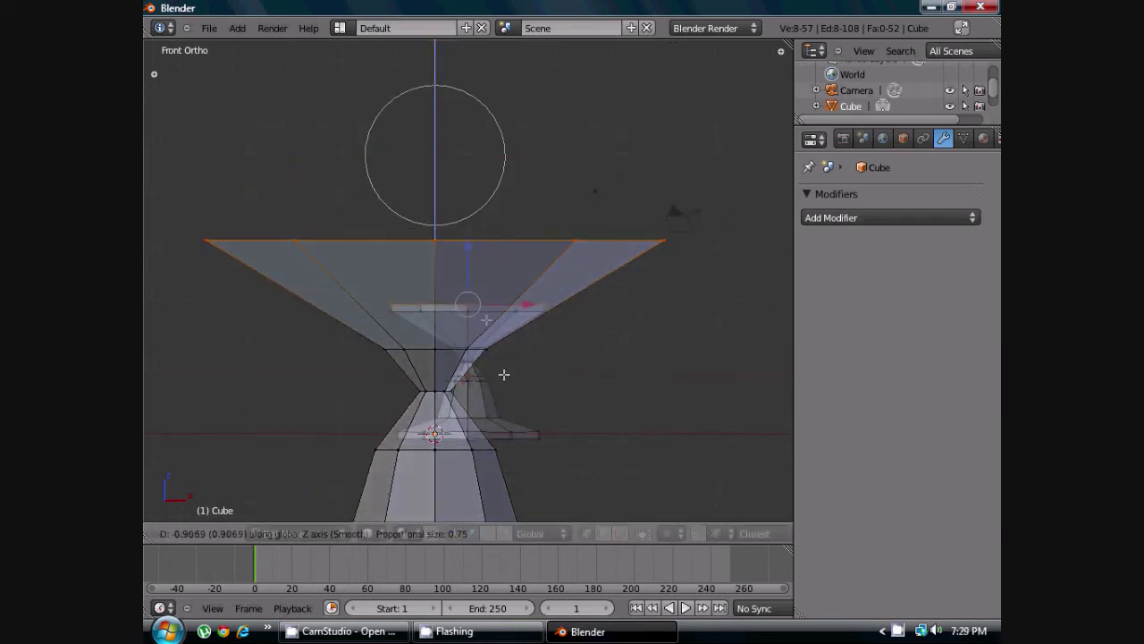
left_click(522, 313)
scroll(511, 328, "up", 2)
scroll(508, 323, "down", 1)
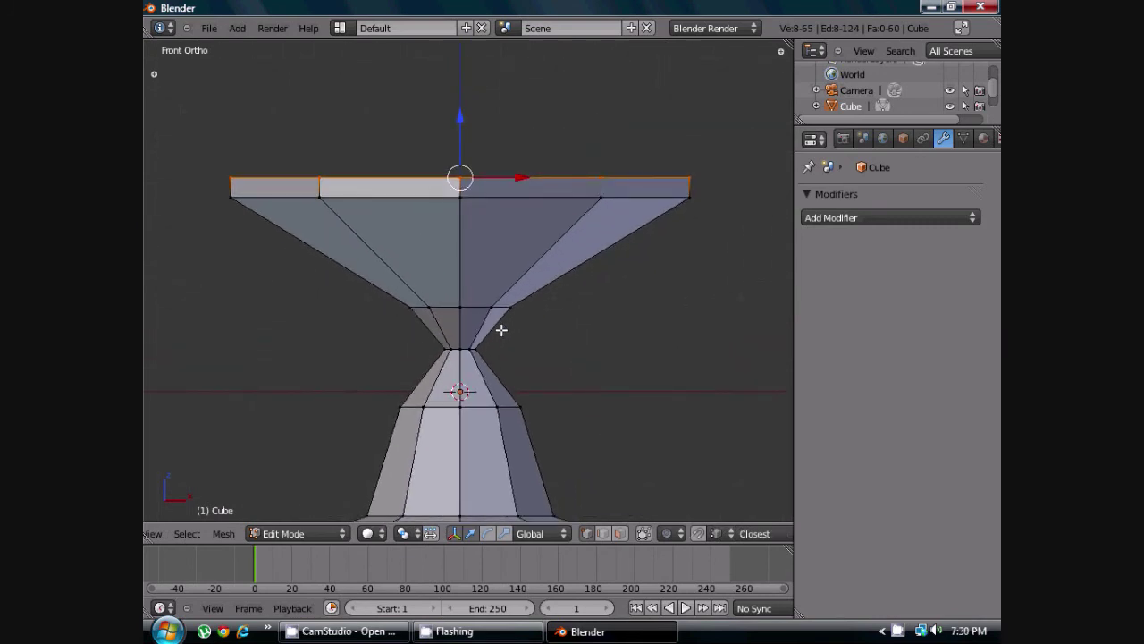
Add a centred edge loop around the sloping bowl wall and scale it inward to about two thirds.
key("ctrl+r")
left_click(510, 265)
right_click(509, 263)
key("s")
left_click(648, 281)
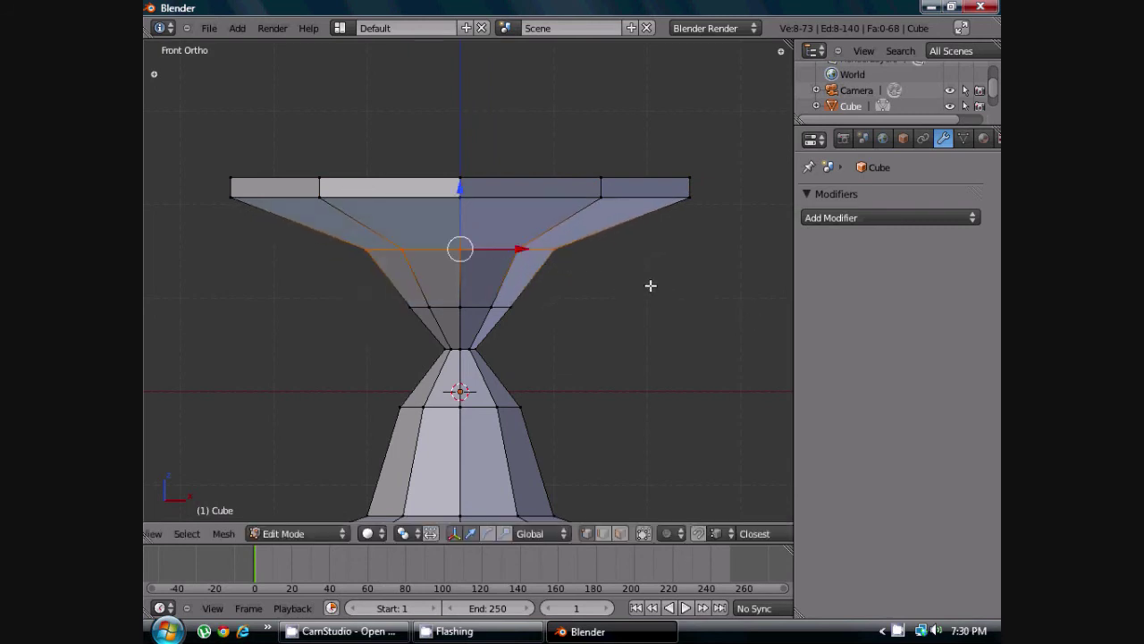
Scale the bowl wall's new loop further inward to about 0.73.
scroll(590, 314, "down", 3)
scroll(584, 284, "up", 3)
key("s")
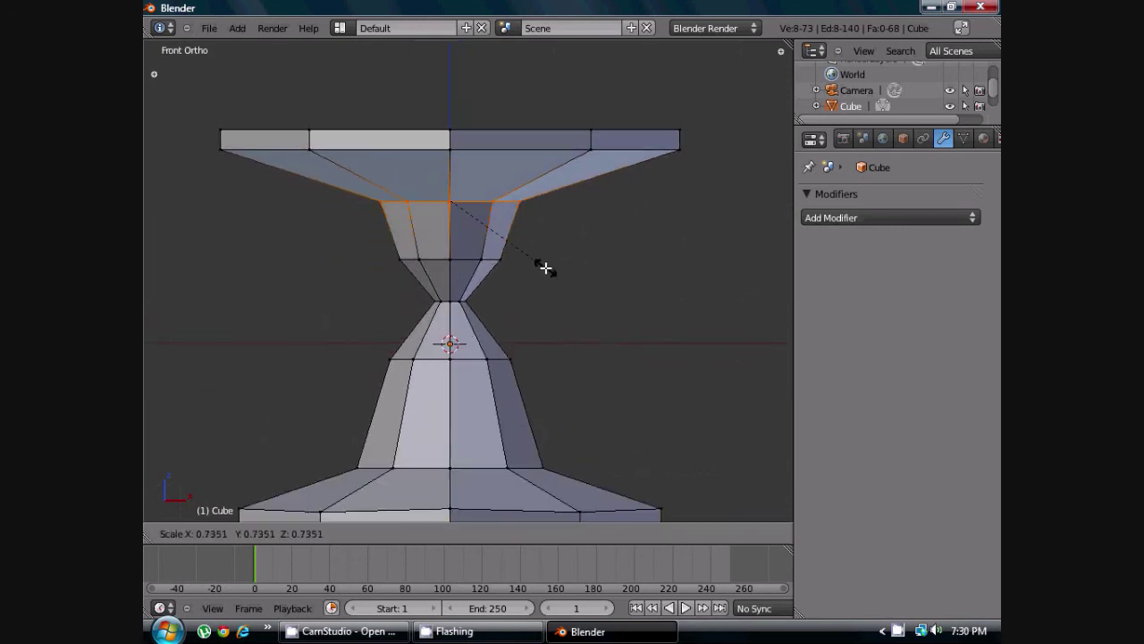
left_click(541, 265)
Add a centred edge loop to the stem section below the origin and scale it inward into a second narrow waist.
scroll(554, 296, "down", 2)
scroll(498, 303, "up", 3)
key("ctrl+r")
left_click(484, 347)
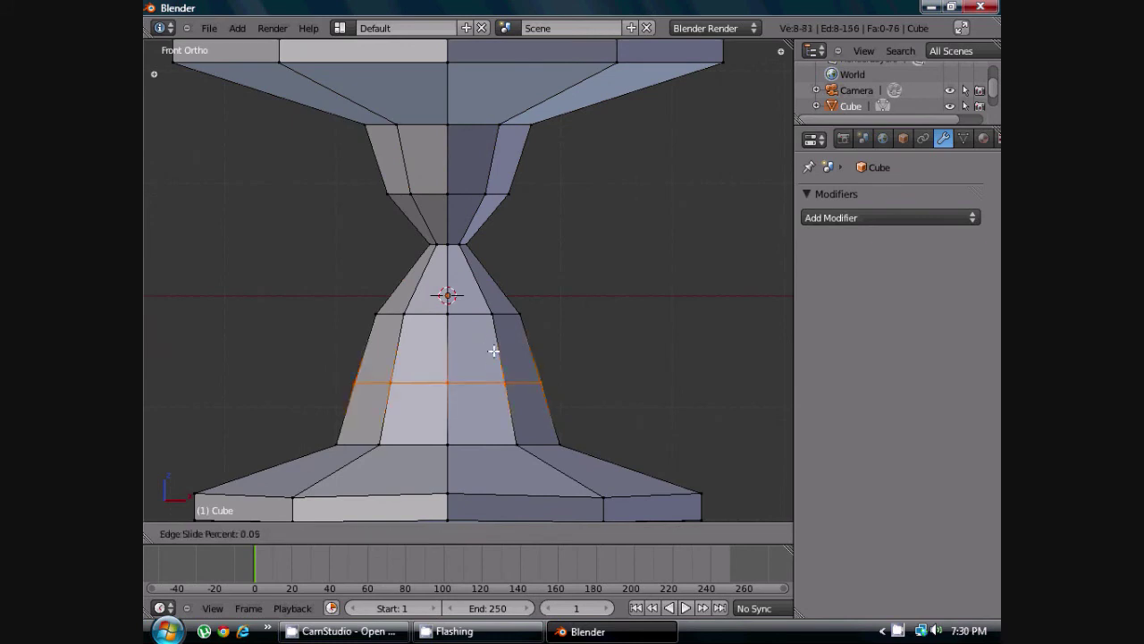
right_click(492, 350)
key("s")
left_click(470, 409)
scroll(510, 340, "down", 3)
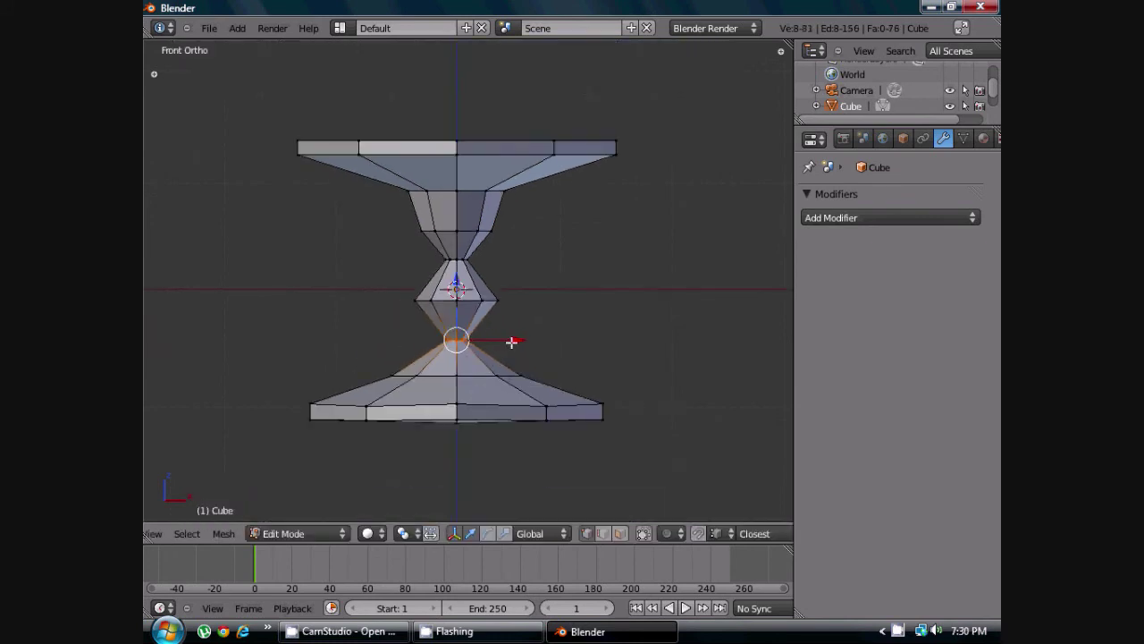
Select the goblet's entire mesh and apply smooth shading.
key("Tab")
middle_click_drag(500, 355, 511, 379)
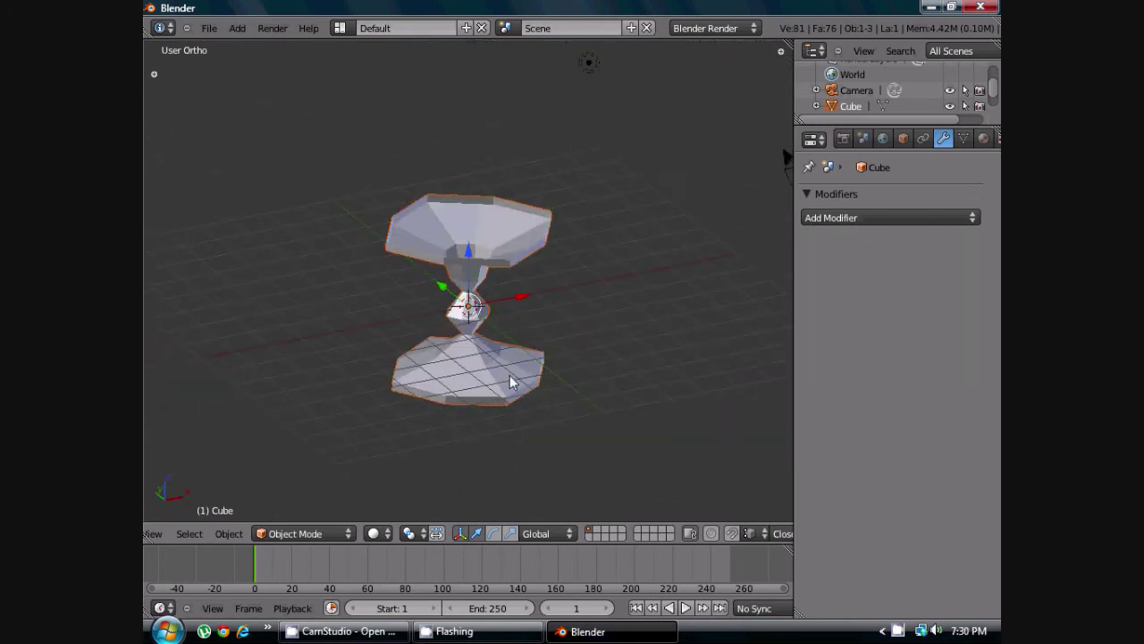
scroll(505, 376, "up", 4)
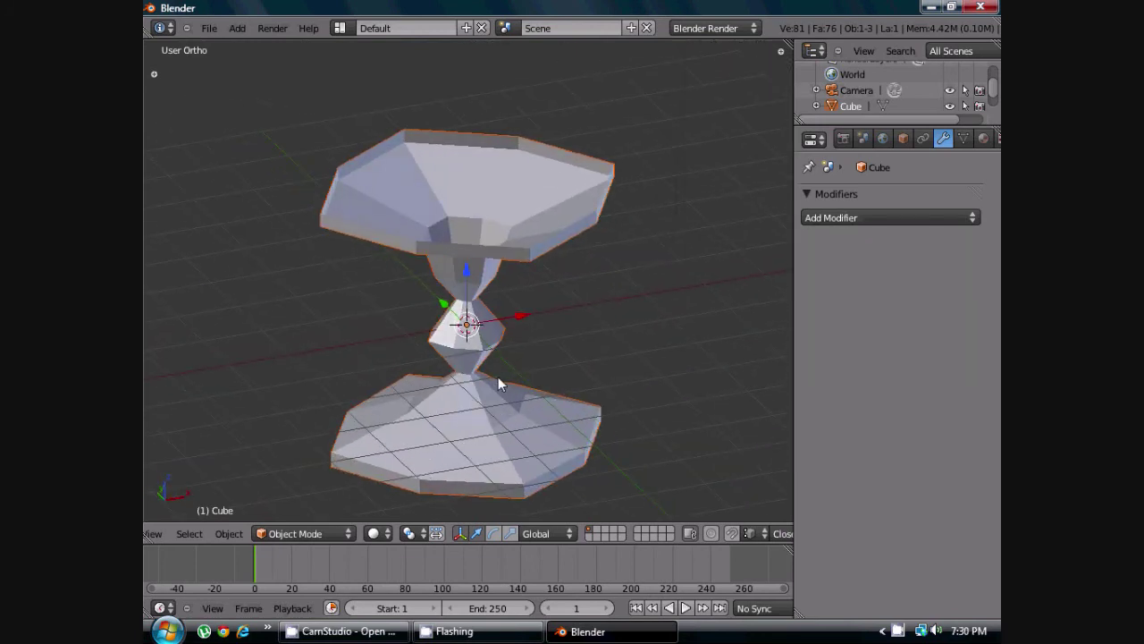
scroll(498, 377, "down", 2)
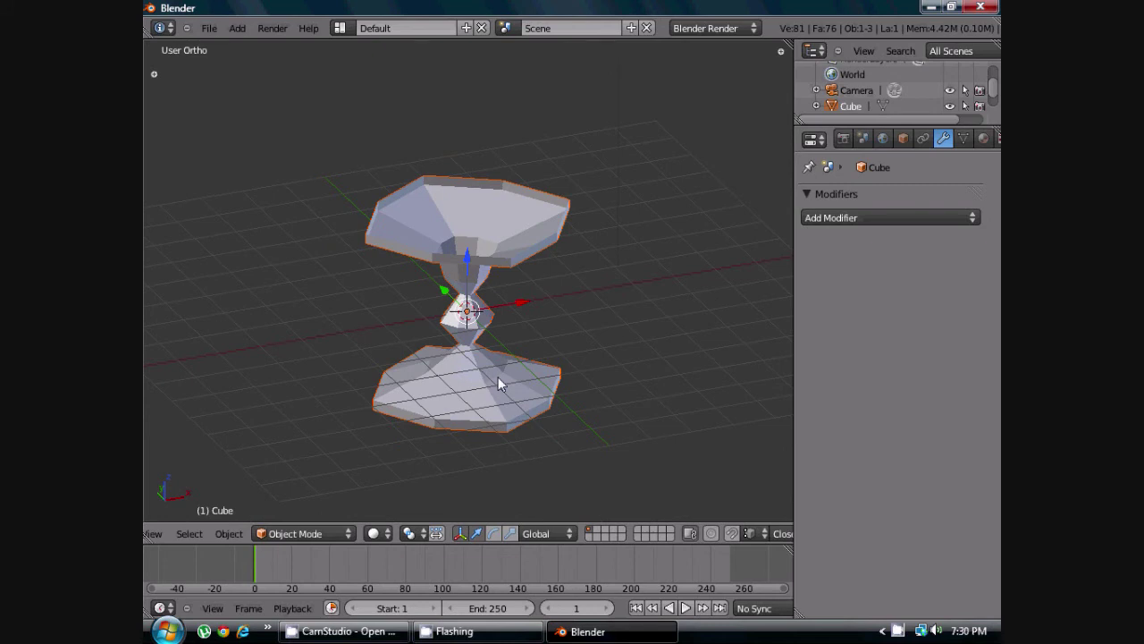
key("Tab")
key("a")
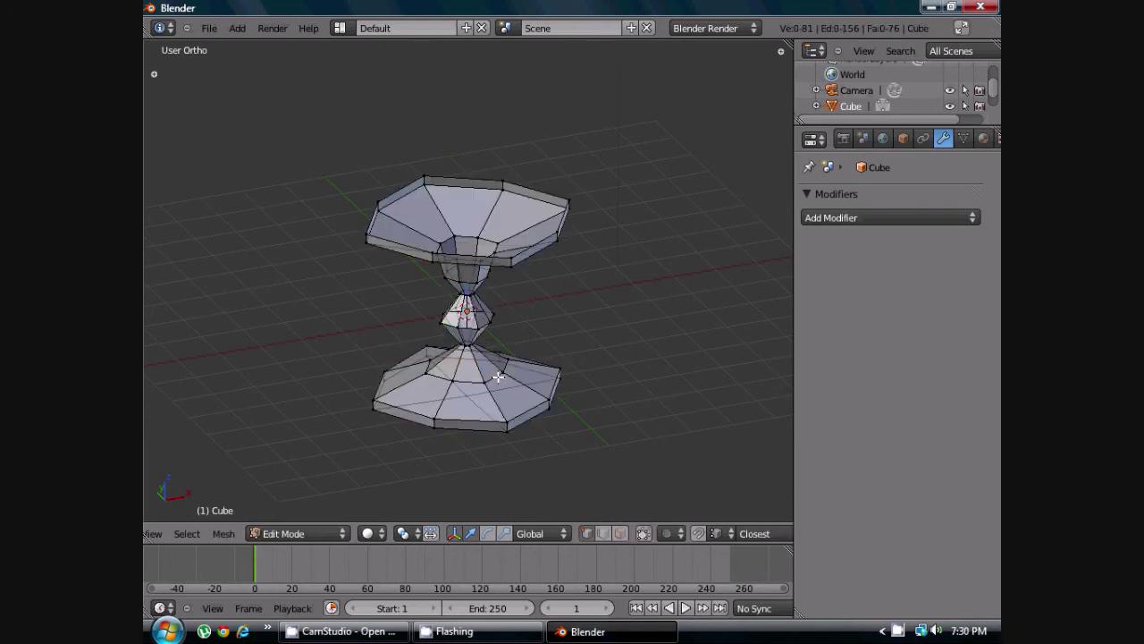
key("a")
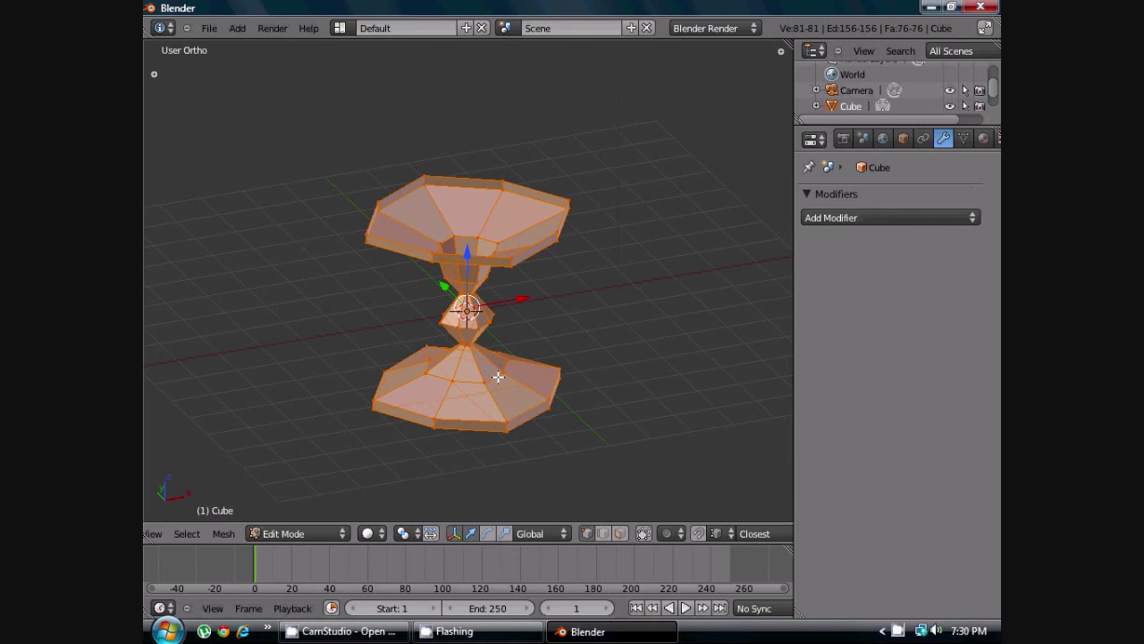
key("w")
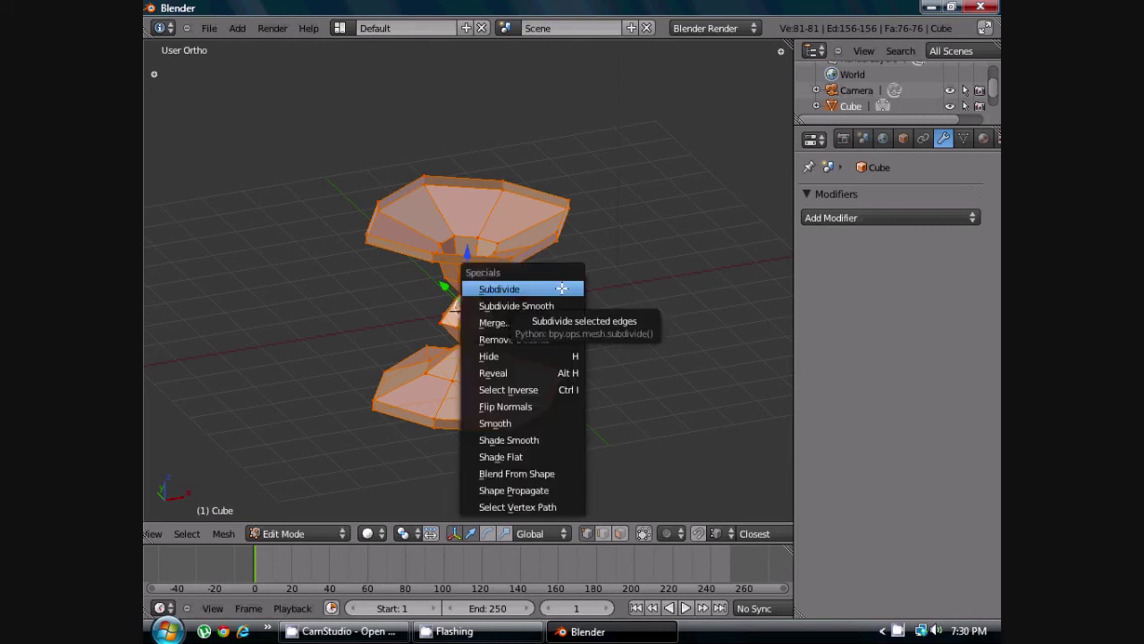
left_click(528, 439)
Return to Object Mode and examine the smooth-shaded goblet from several angles.
key("Tab")
mouse_move(624, 390)
middle_mouse_down()
mouse_move(517, 343)
mouse_move(548, 344)
mouse_move(396, 285)
middle_mouse_up()
scroll(498, 328, "up", 3)
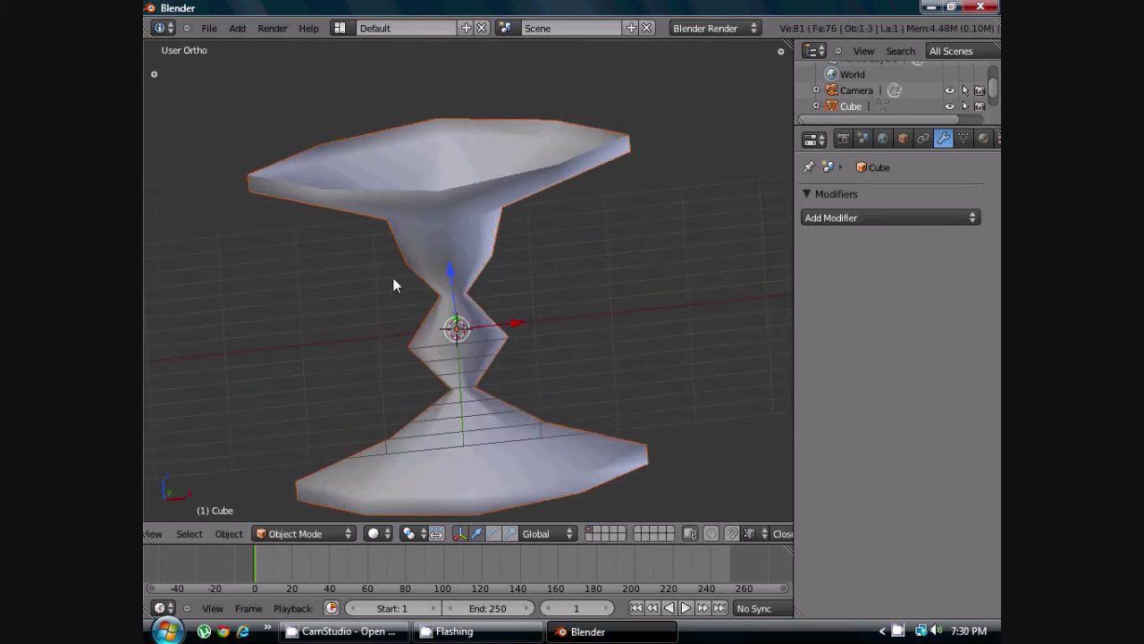
scroll(394, 280, "down", 3)
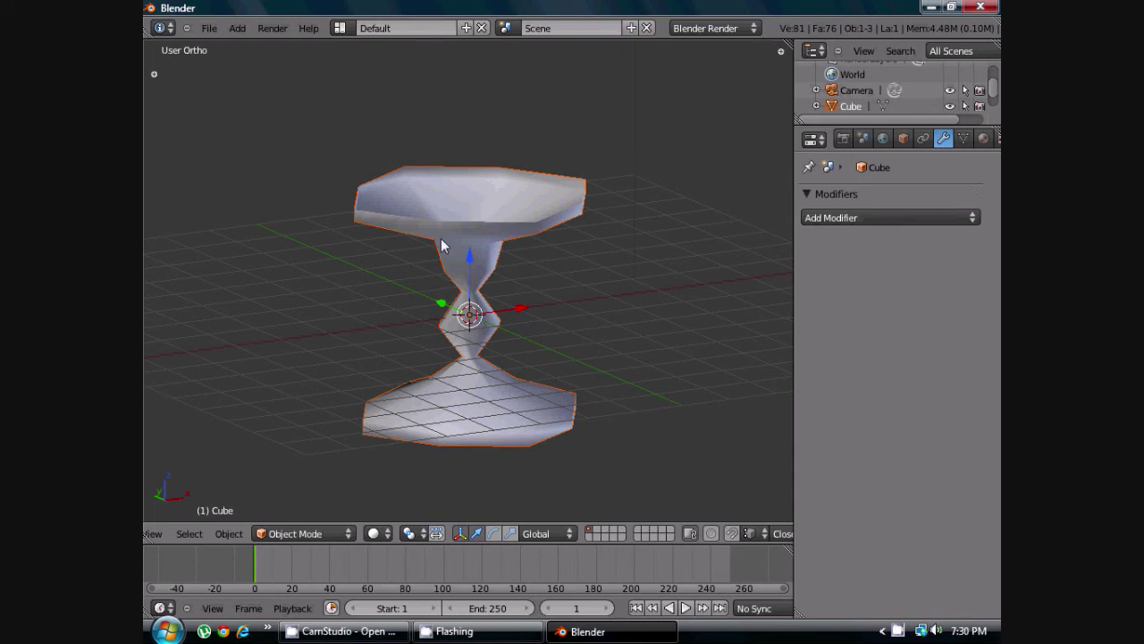
scroll(406, 298, "down", 3)
middle_click_drag(408, 304, 507, 282)
scroll(503, 391, "up", 3)
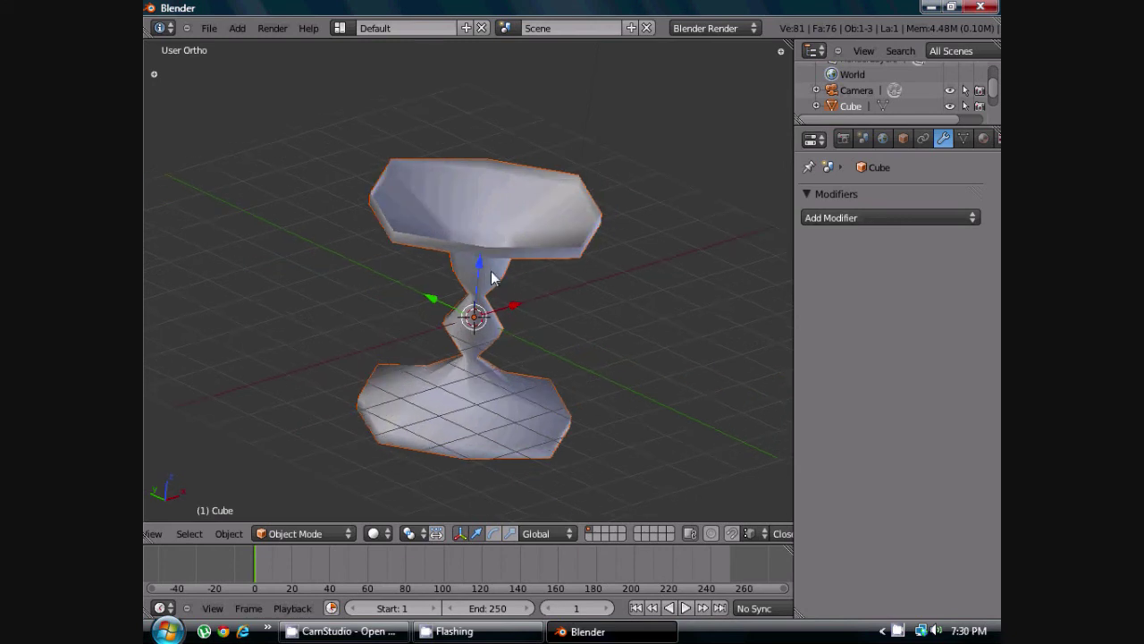
scroll(536, 284, "down", 2)
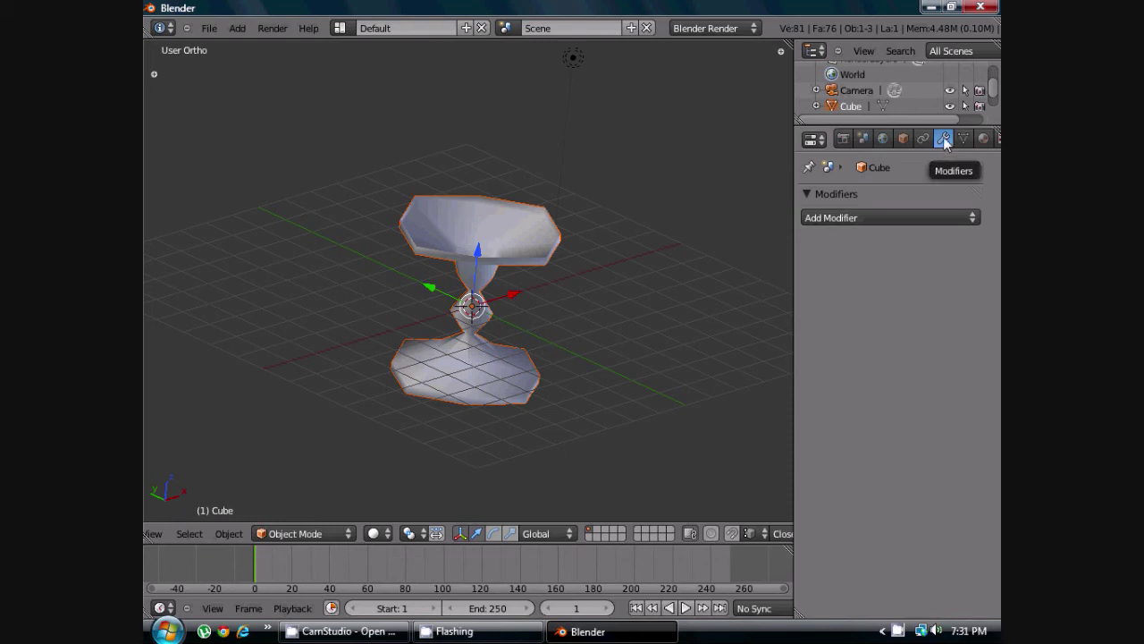
Add a Subdivision Surface modifier to the goblet.
left_click(829, 219)
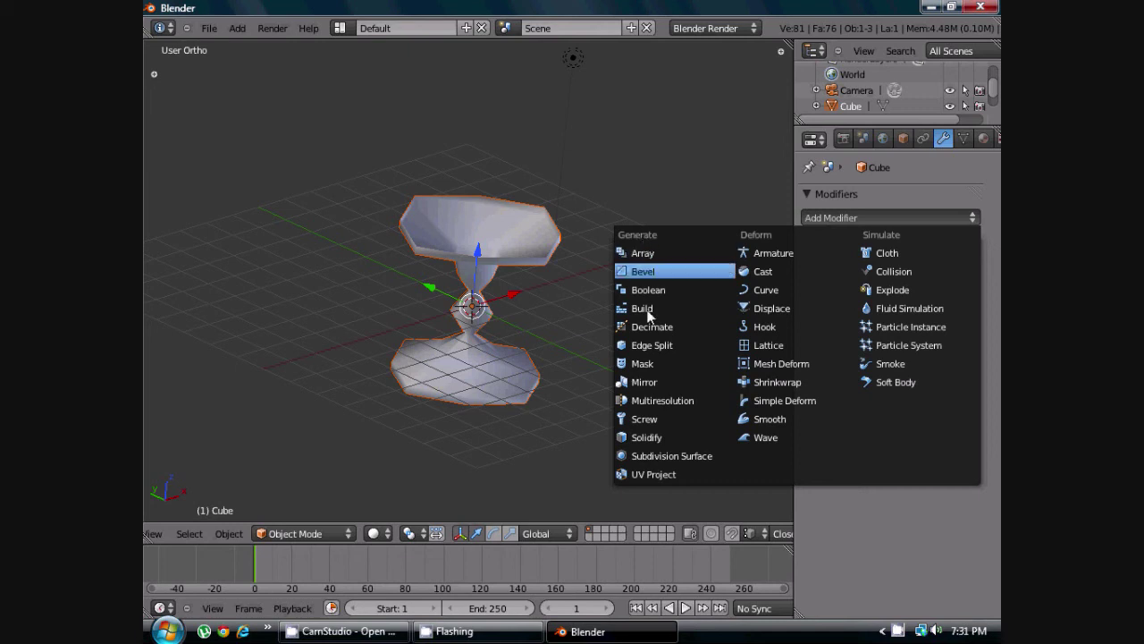
left_click(883, 219)
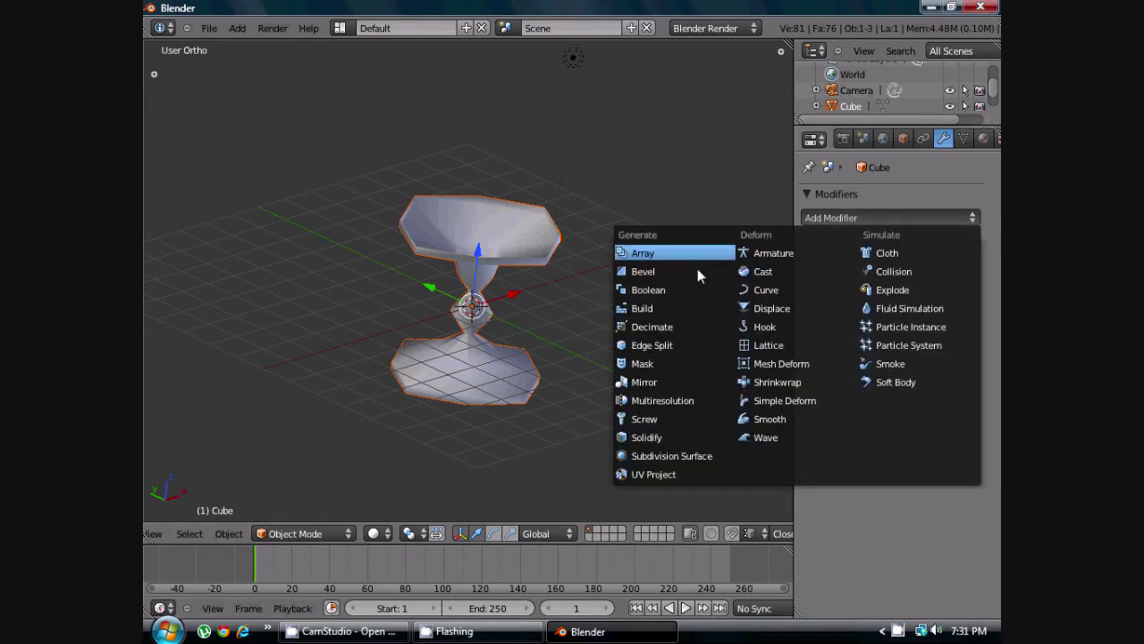
left_click(663, 455)
middle_click_drag(662, 458, 519, 322)
key("KP_7")
scroll(520, 322, "down", 3)
Check the goblet's control cage in Edit Mode, and set the modifier's viewport subdivisions to 2 in Object Mode.
key("Tab")
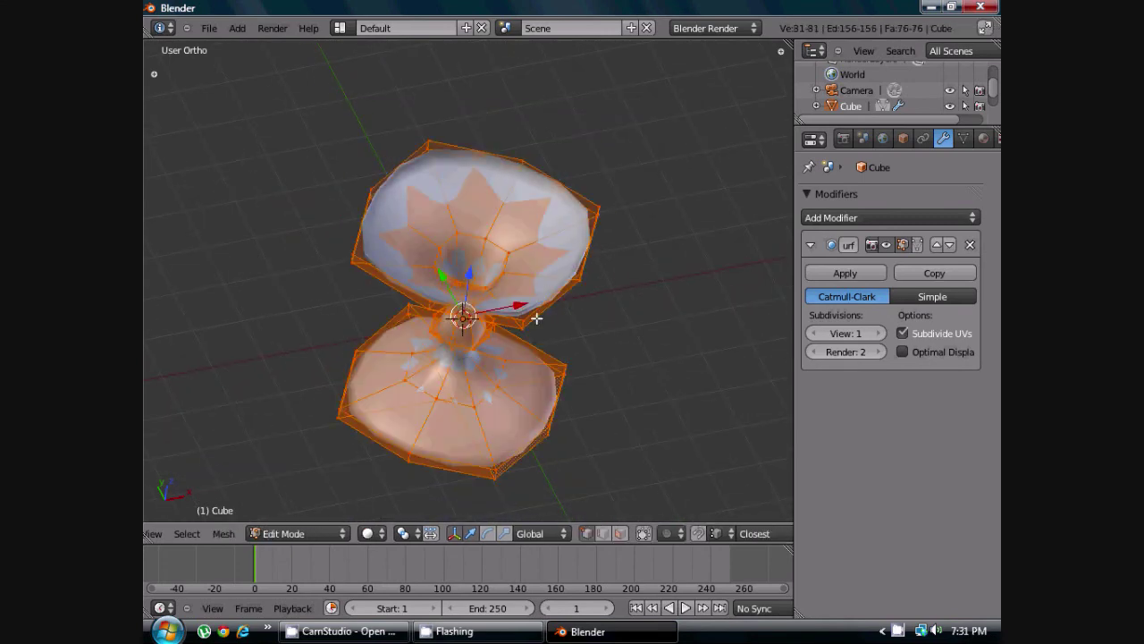
mouse_move(503, 360)
middle_mouse_down()
mouse_move(649, 332)
mouse_move(779, 325)
mouse_move(480, 392)
mouse_move(493, 364)
middle_mouse_up()
key("Tab")
scroll(484, 352, "up", 1)
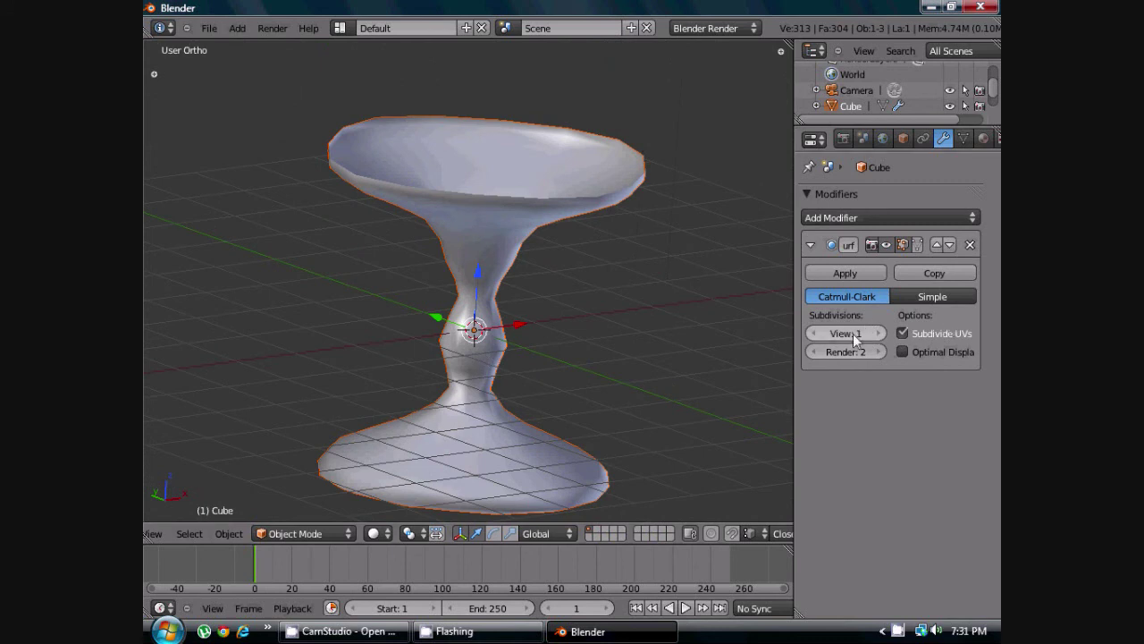
left_click(880, 336)
Examine the subdivided goblet's profile up close in front view.
scroll(623, 308, "down", 2)
middle_click_drag(623, 309, 540, 282)
key("KP_1")
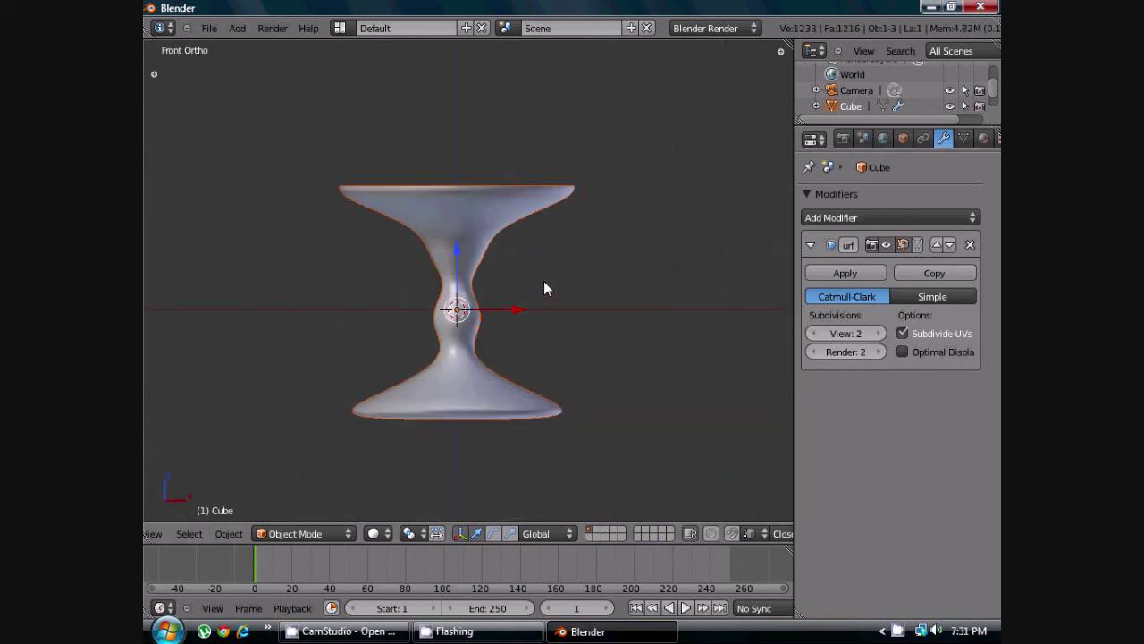
scroll(292, 263, "up", 3)
scroll(423, 240, "down", 3)
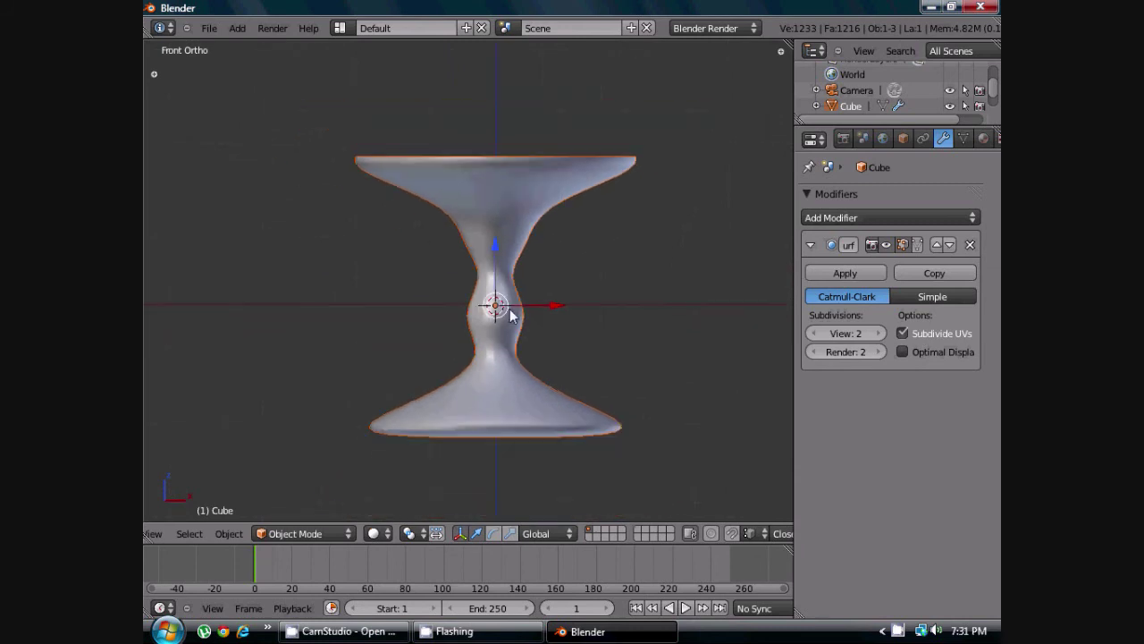
scroll(495, 295, "up", 3)
scroll(500, 301, "down", 2)
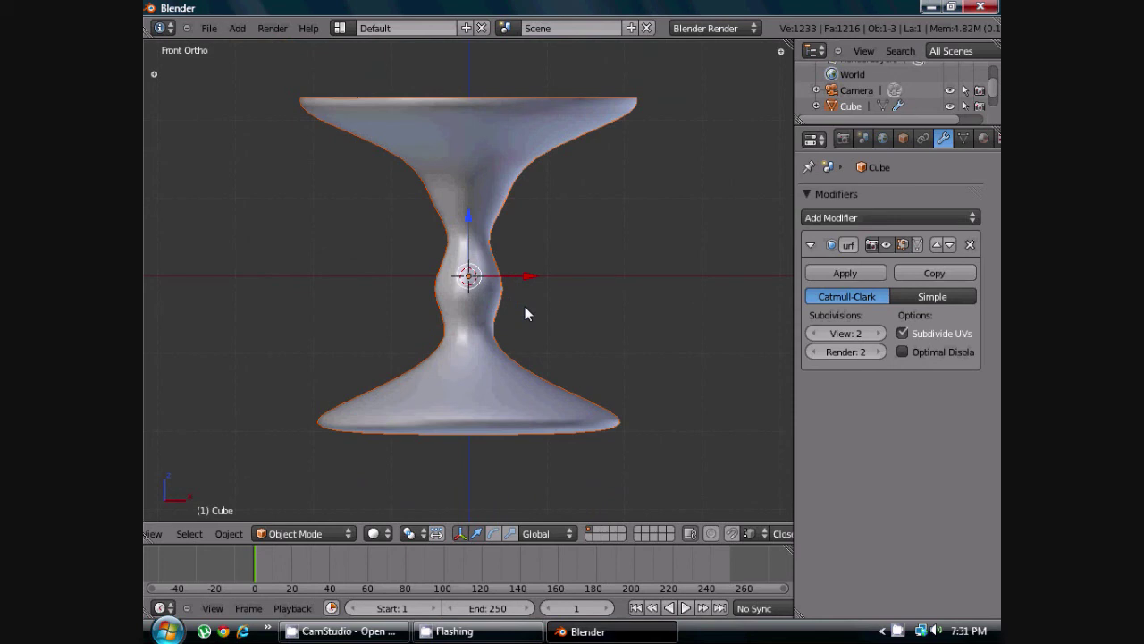
In Edit Mode, deselect everything and add an edge loop around the rim lip, slid close to the lip's lower edge.
key("Tab")
scroll(524, 300, "up", 3)
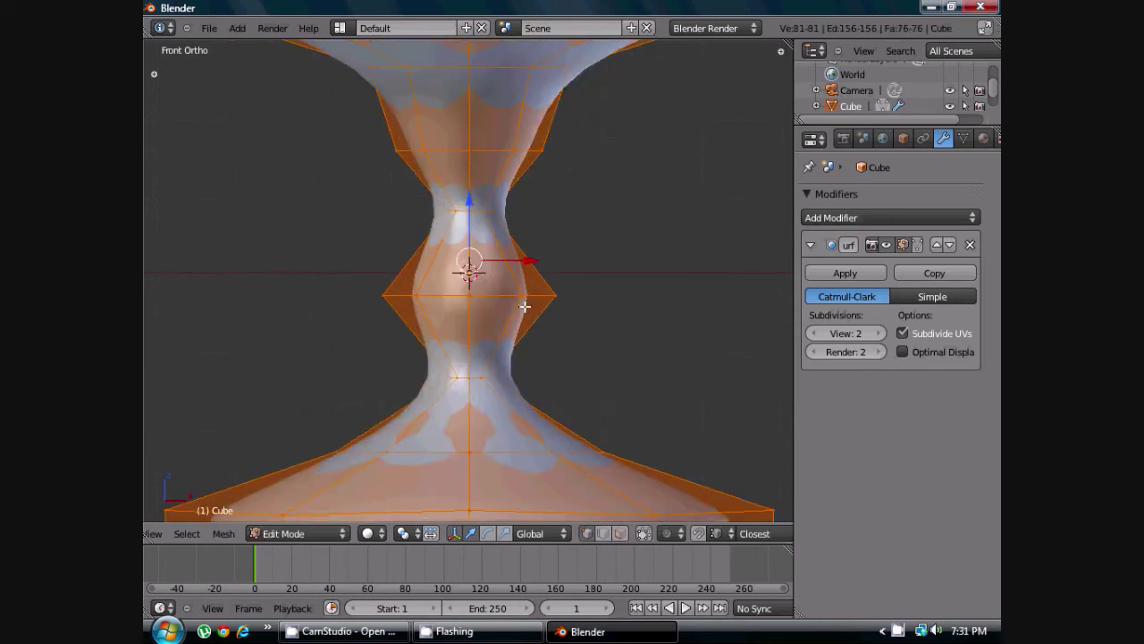
scroll(524, 298, "down", 3)
middle_click_drag(524, 299, 527, 321, "shift")
scroll(527, 321, "down", 1)
key("a")
key("ctrl+r")
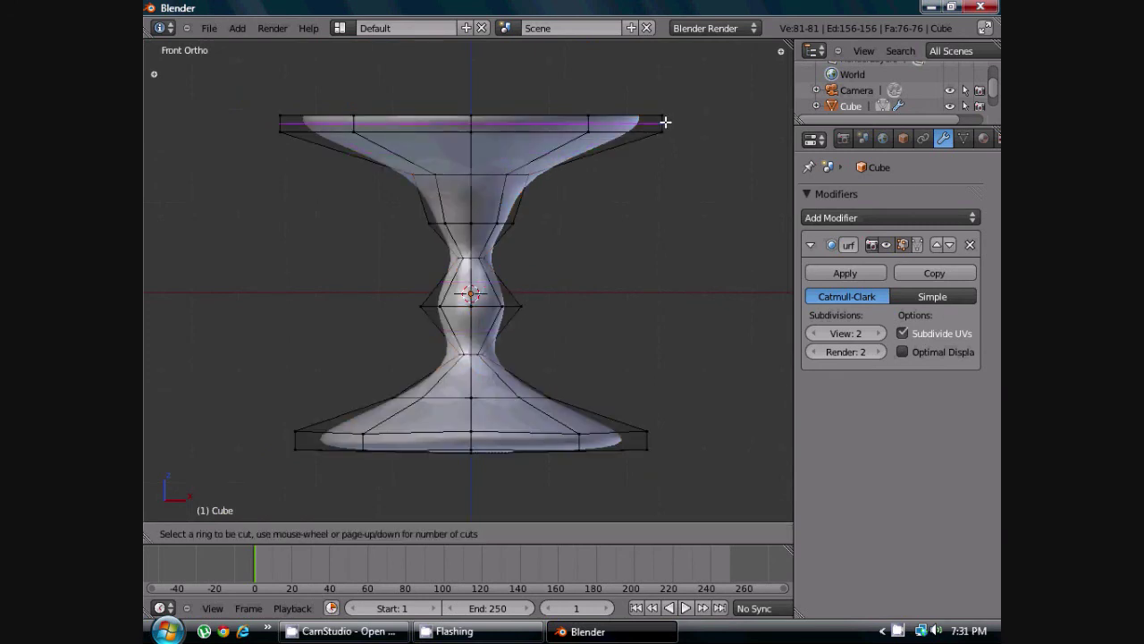
left_click(665, 122)
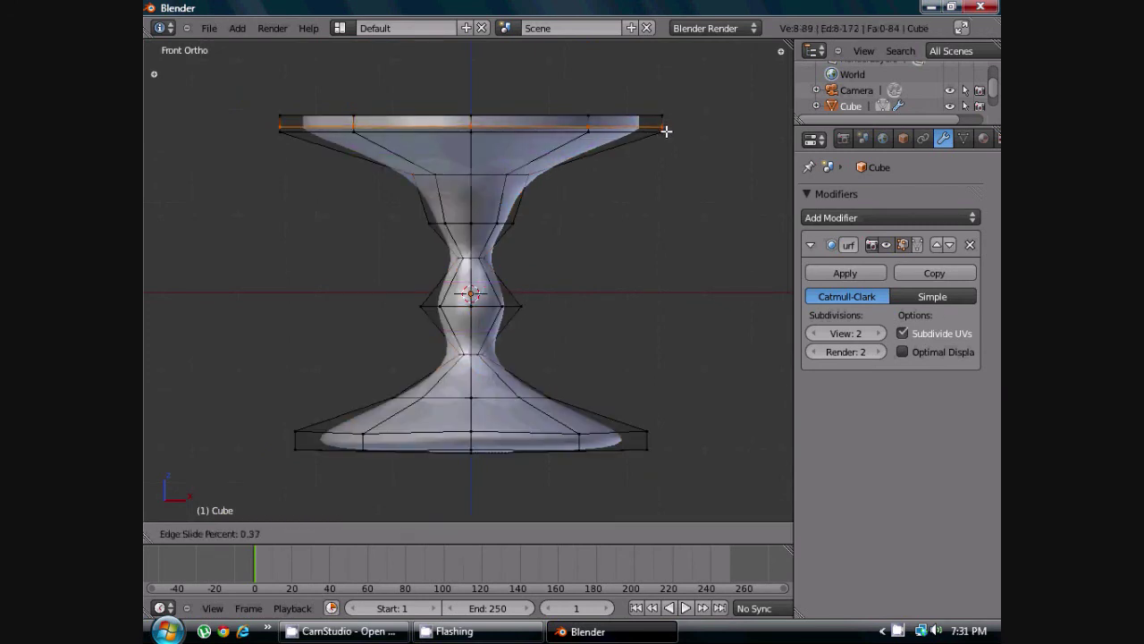
left_click(666, 133)
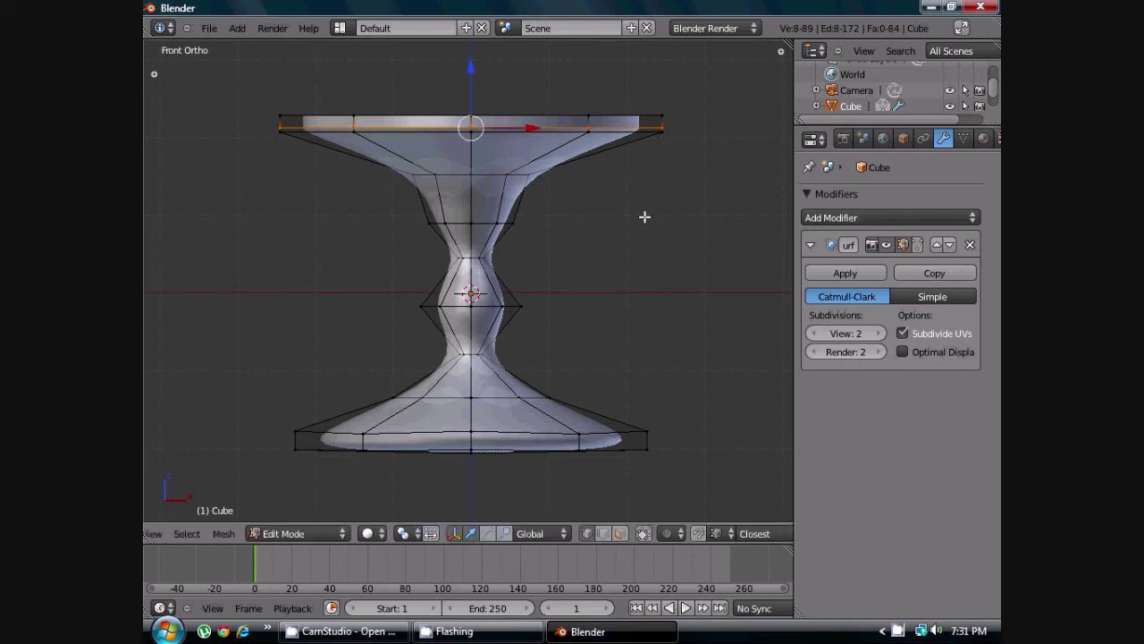
Add an edge loop to the stem's flare just below the lower waist, slid up close to the waist.
key("ctrl+r")
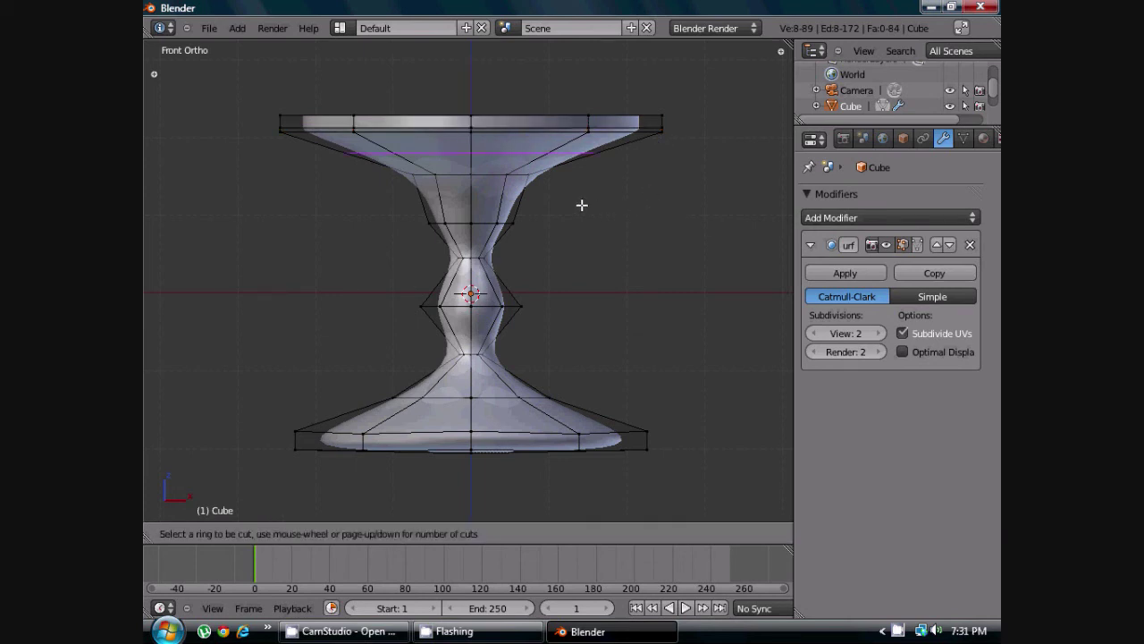
left_click(493, 369)
left_click(488, 356)
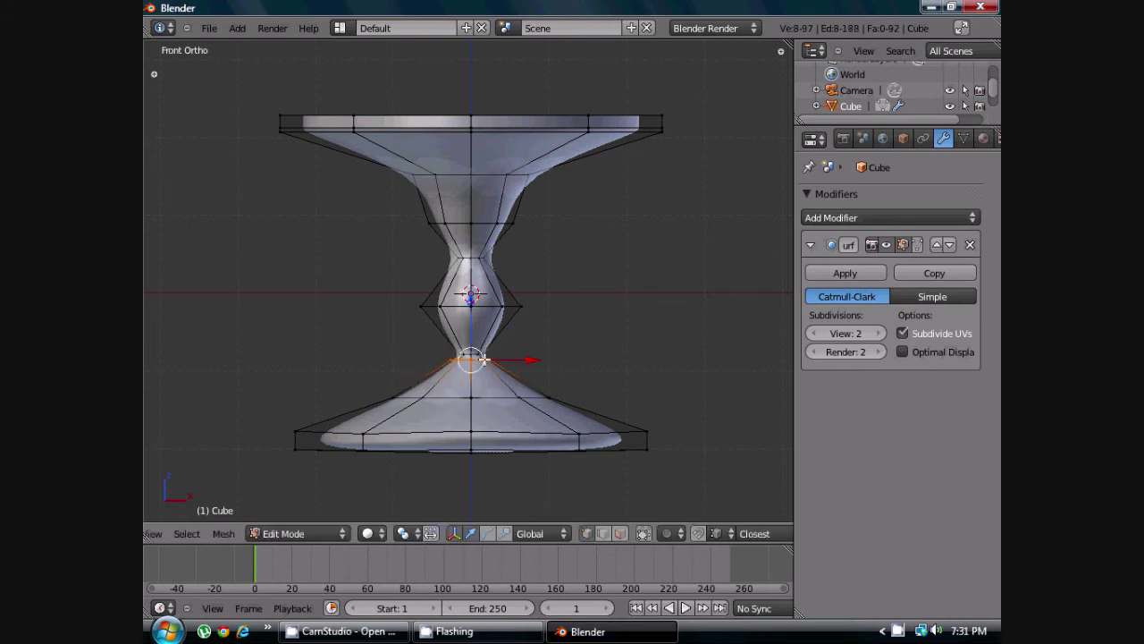
Add two edge loops around the base's outer rim, one slid close to its upper edge and one close to its lower edge.
key("ctrl+r")
left_click(641, 437)
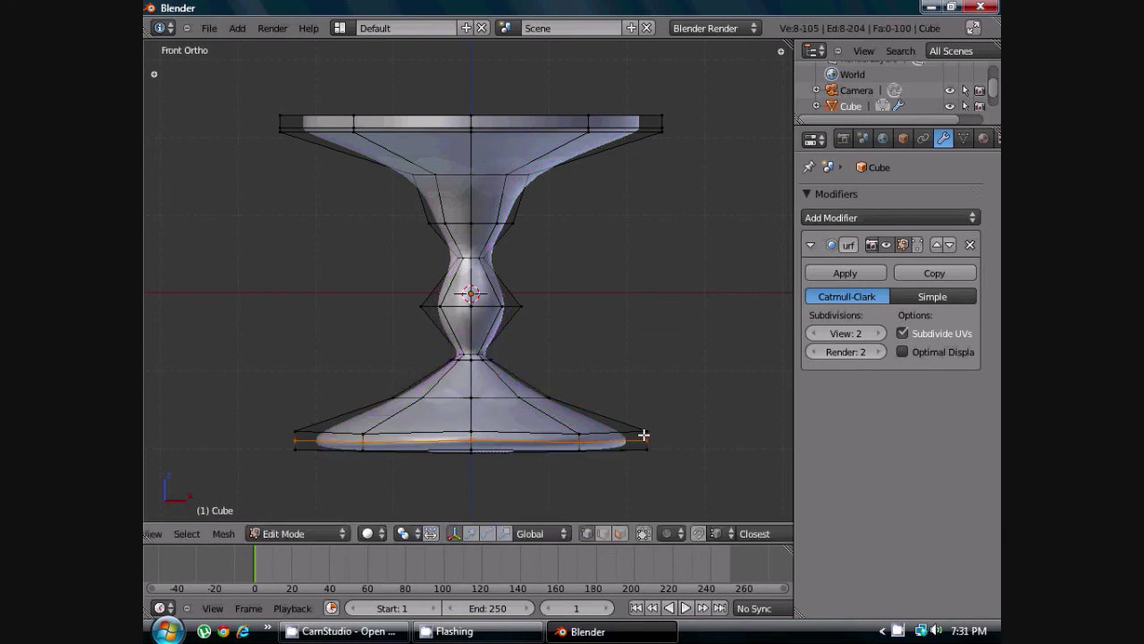
left_click(639, 422)
key("ctrl+r")
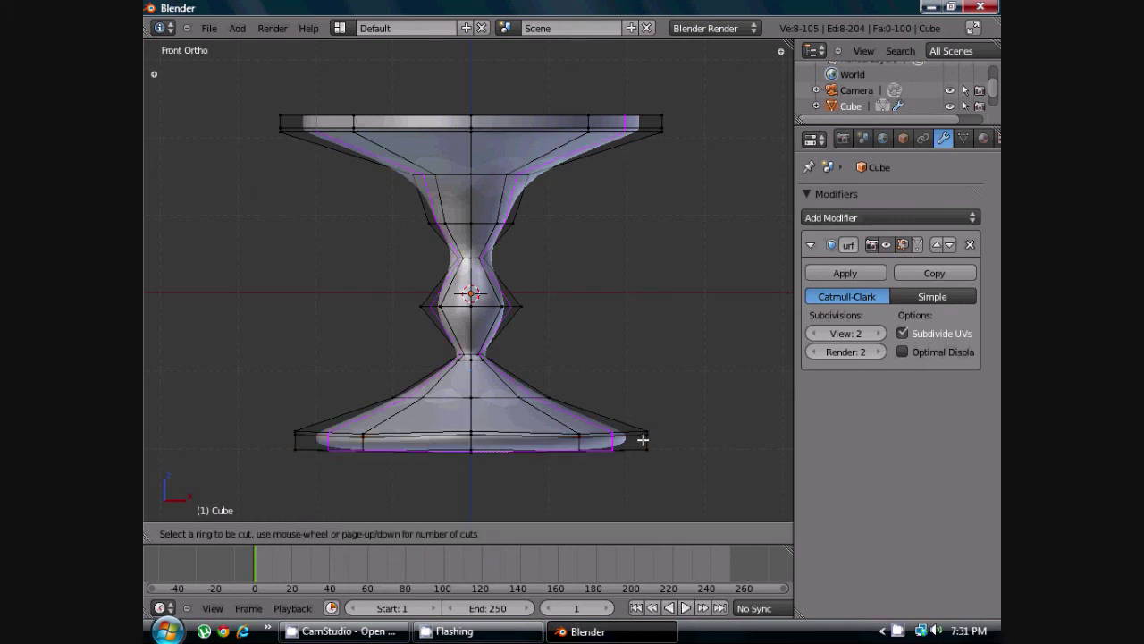
left_click(644, 441)
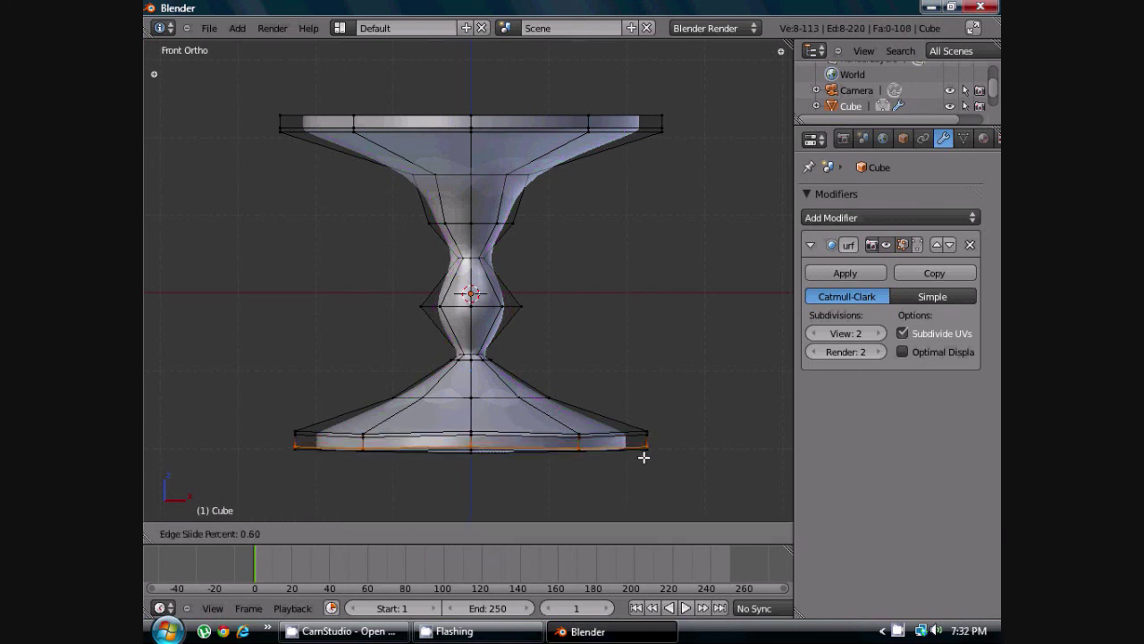
left_click(644, 452)
Select the vertex ring at the widest part of the stem's middle bulge and apply Smooth to it twice.
scroll(576, 392, "up", 3)
middle_click_drag(269, 490, 371, 352, "shift")
scroll(362, 368, "up", 2)
scroll(503, 270, "down", 2)
middle_click_drag(484, 240, 479, 244, "shift")
scroll(478, 244, "down", 3, "ctrl")
scroll(479, 244, "up", 2, "shift")
key("b")
left_click_drag(397, 204, 638, 286)
left_click(638, 286)
key("b")
left_click_drag(325, 207, 583, 241)
key("KP_Decimal")
scroll(573, 282, "down", 3)
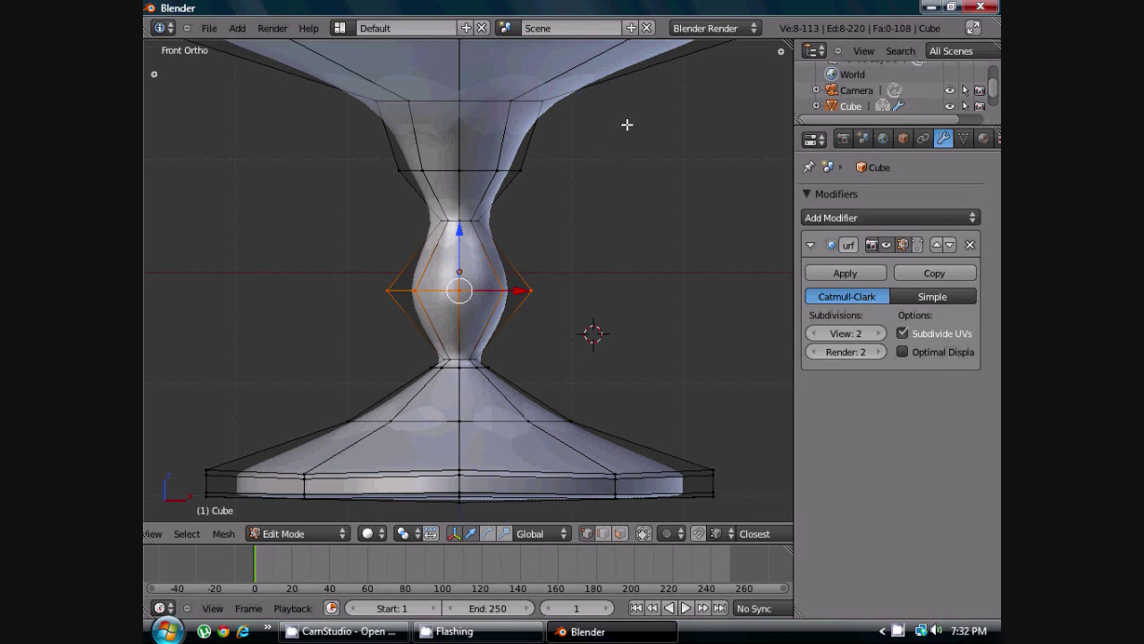
key("w")
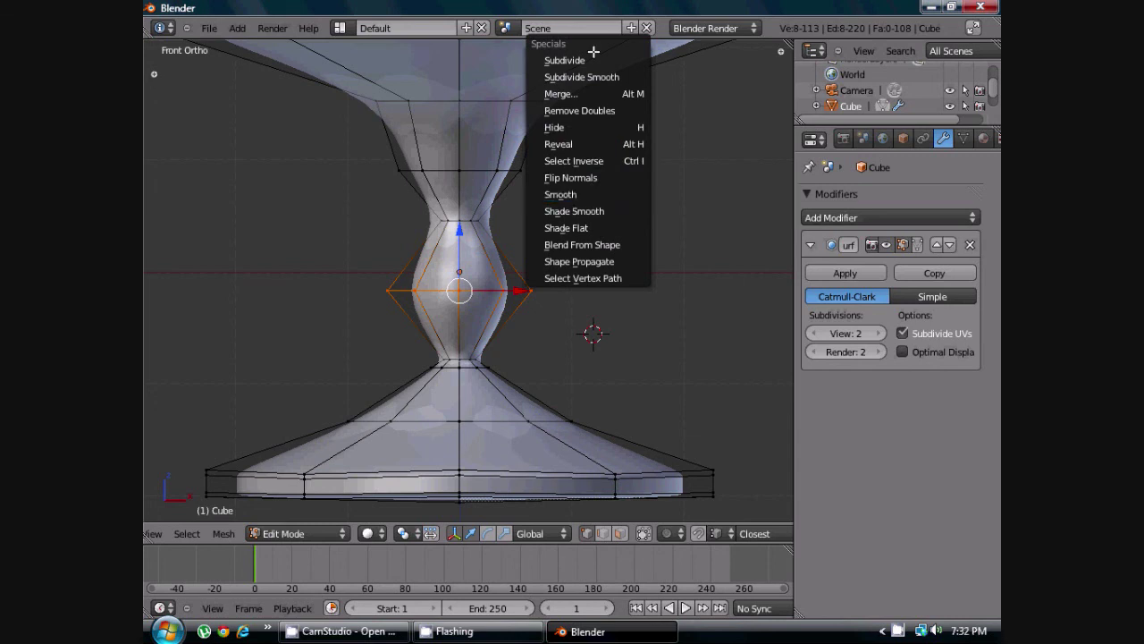
left_click(572, 192)
key("w")
left_click(572, 191)
Check the smoothed stem from several angles, and examine the whole goblet and its bowl interior in Object Mode.
scroll(503, 309, "down", 3)
scroll(439, 312, "up", 3)
middle_click_drag(439, 312, 530, 329)
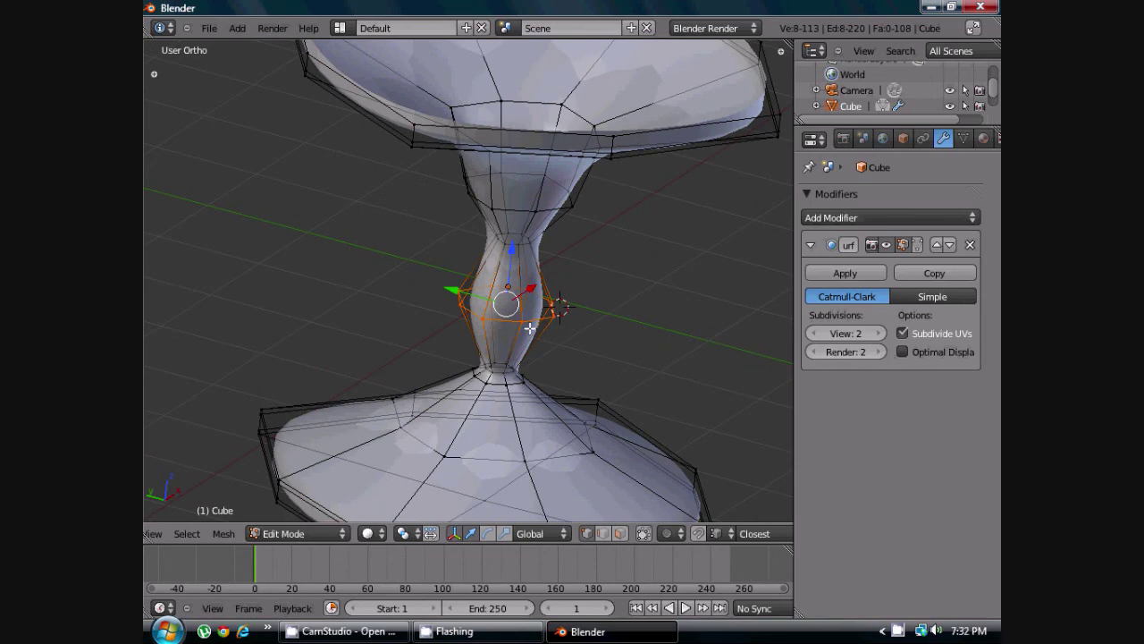
key("KP_1")
scroll(528, 327, "down", 3)
scroll(542, 332, "up", 3)
scroll(501, 345, "down", 1, "shift")
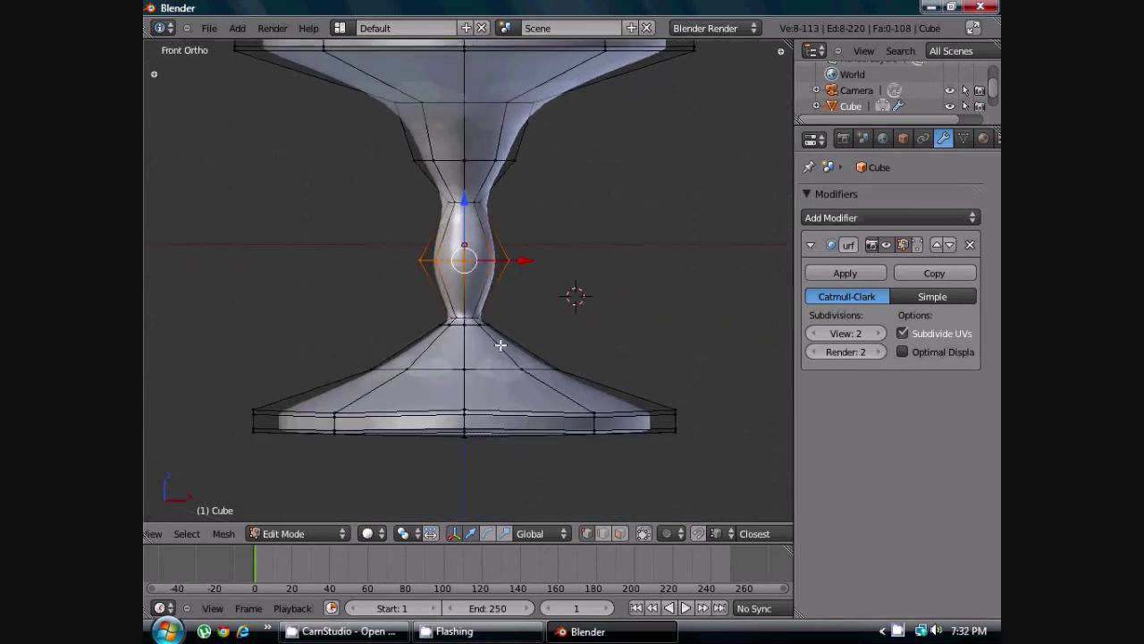
scroll(500, 345, "down", 5)
key("Tab")
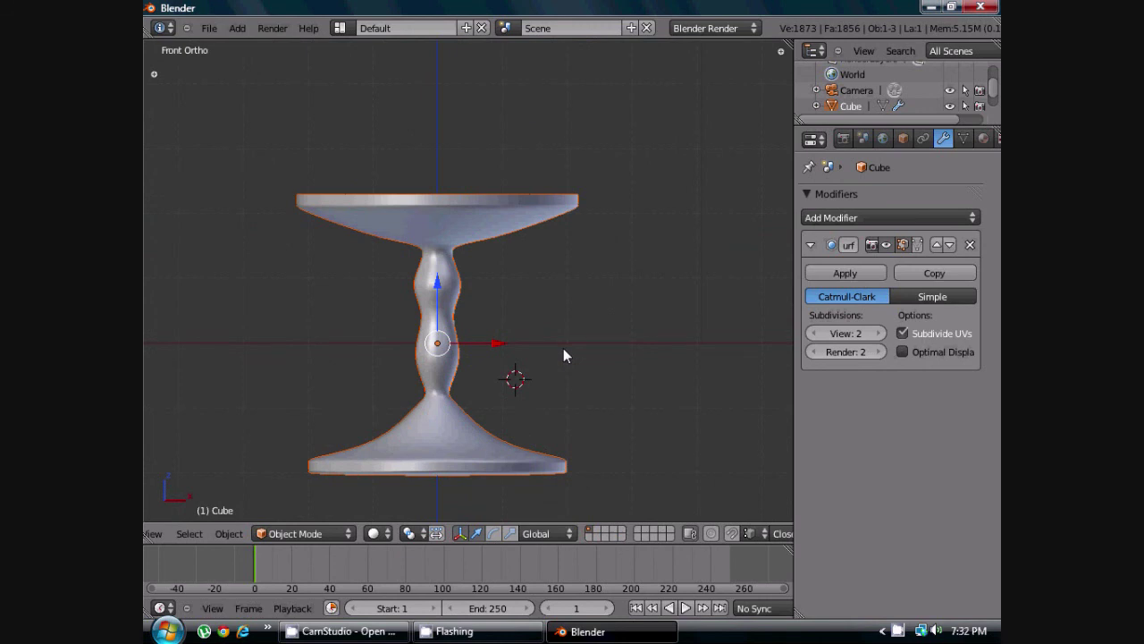
middle_click_drag(538, 303, 524, 307)
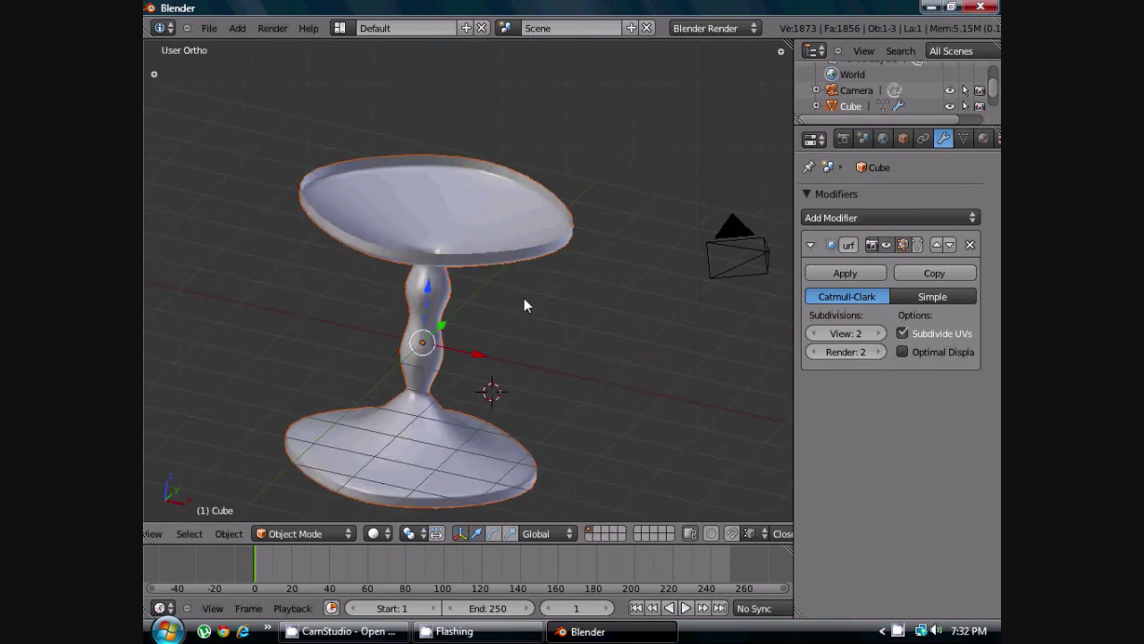
scroll(524, 306, "up", 3)
middle_click_drag(420, 282, 302, 170)
scroll(358, 257, "down", 3)
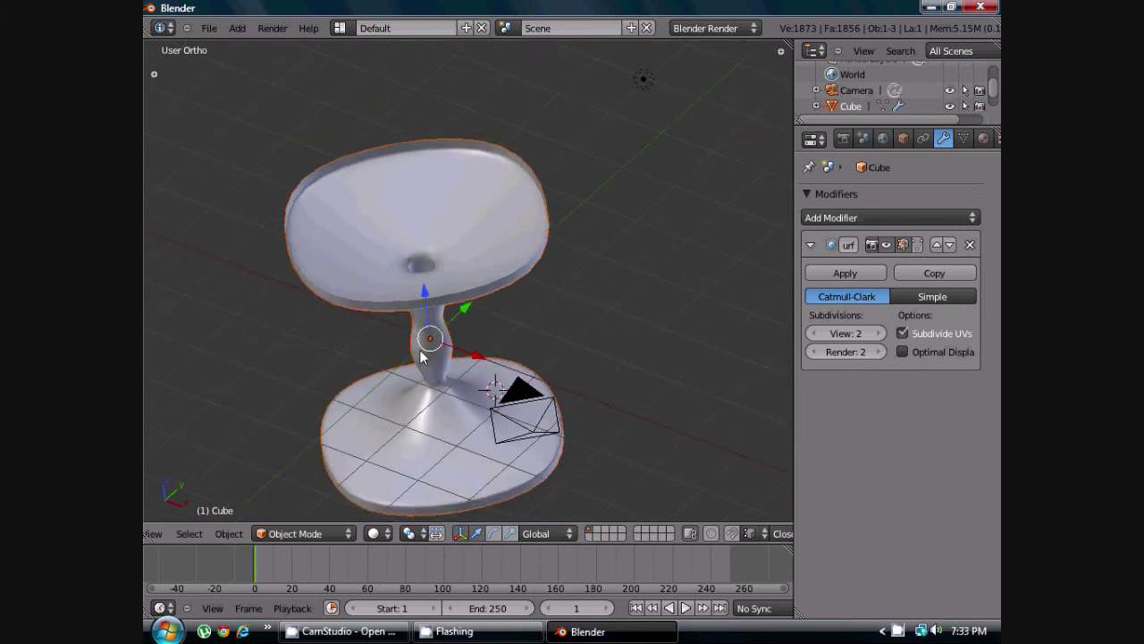
middle_click_drag(358, 258, 474, 362)
scroll(474, 362, "down", 2)
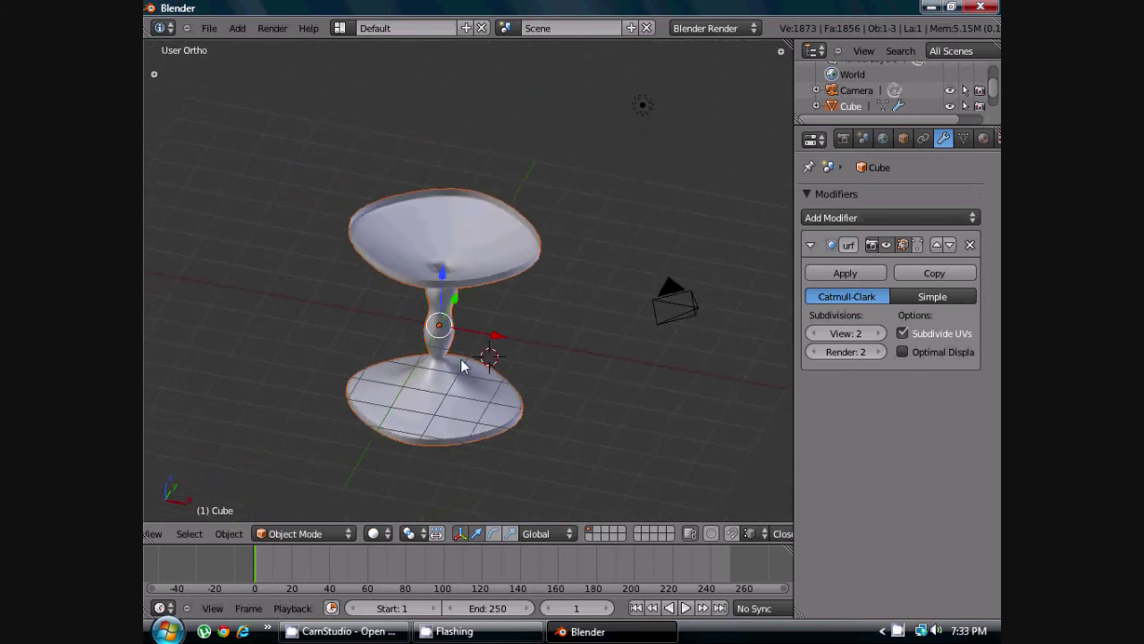
Add a Solidify modifier to the goblet.
left_click(893, 215)
left_click(851, 217)
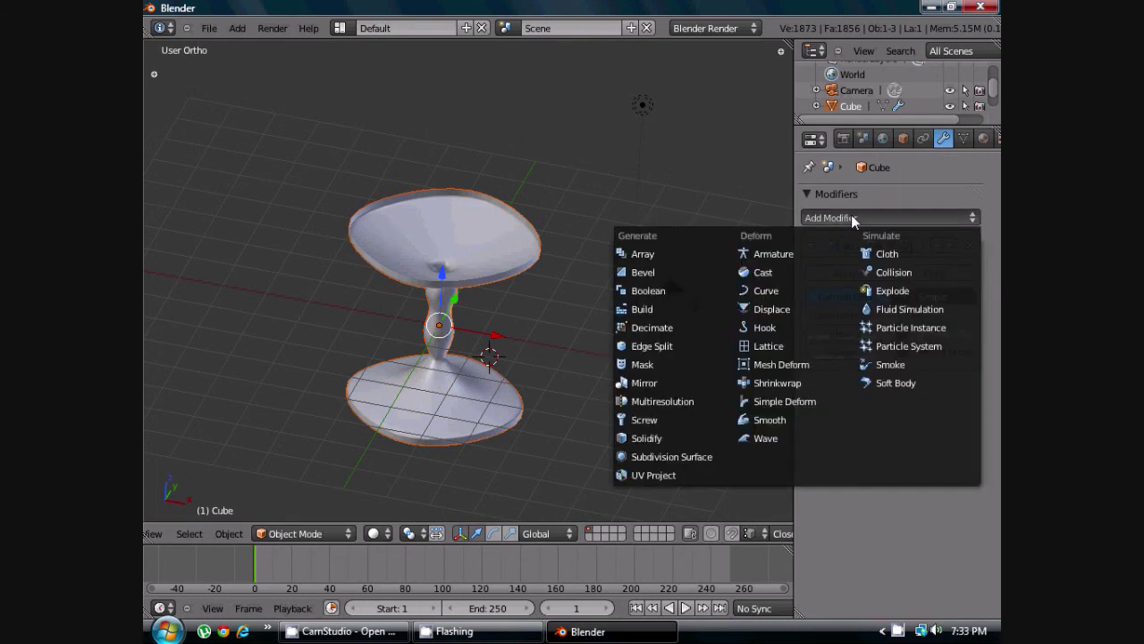
left_click(644, 438)
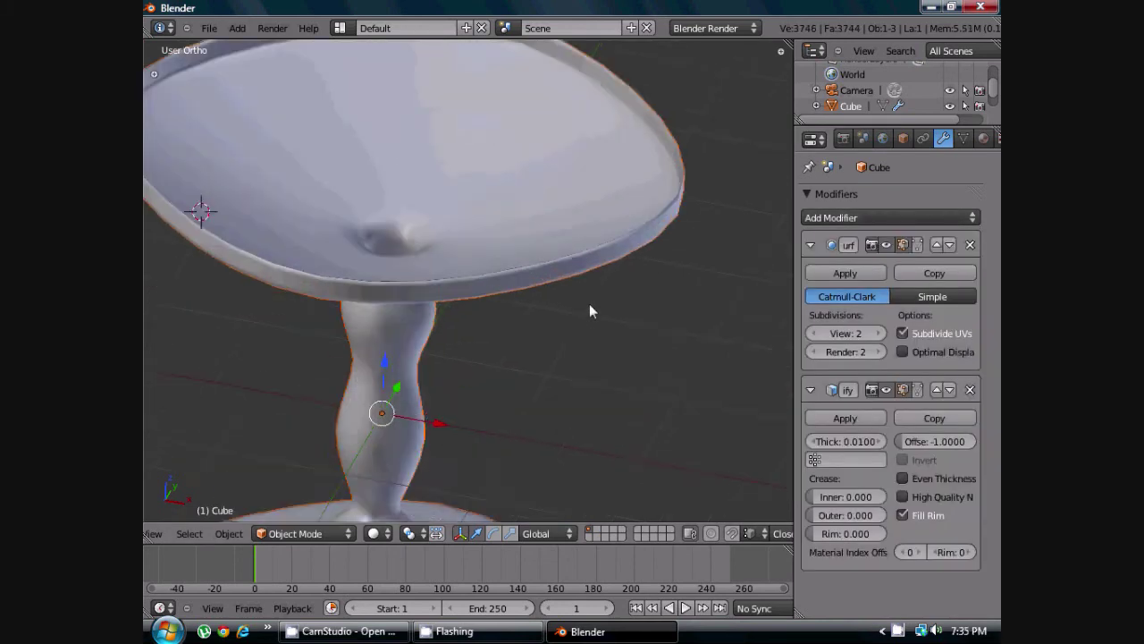
Set the Solidify modifier's thickness to 0.0514 while watching the bowl's wall at the rim.
middle_click_drag(589, 311, 464, 423)
scroll(474, 368, "down", 3)
scroll(474, 369, "up", 2)
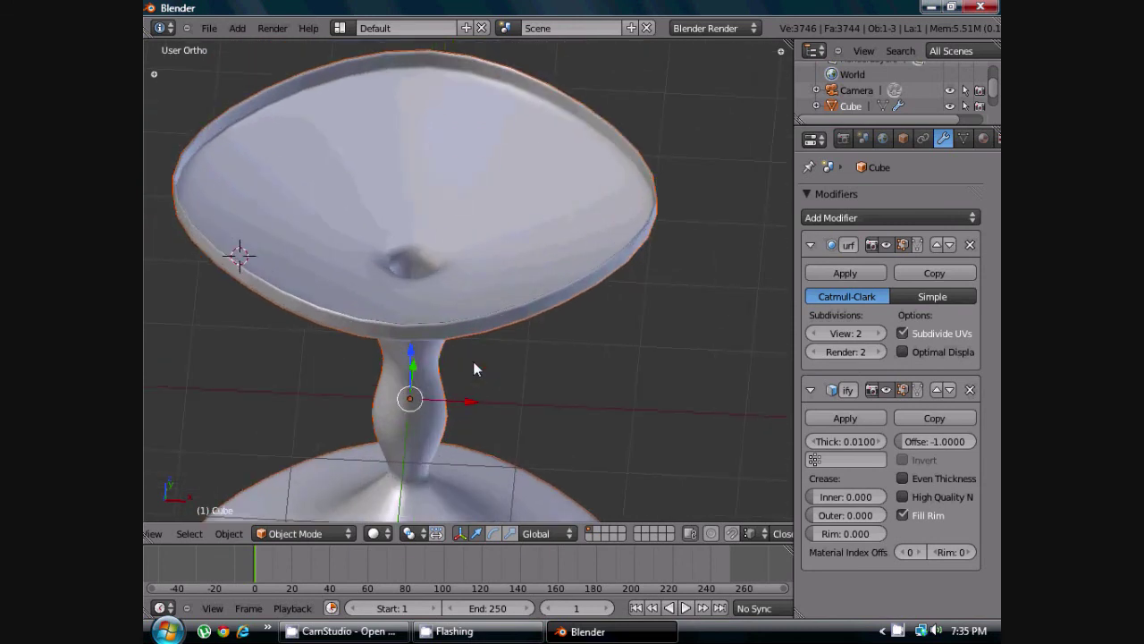
scroll(474, 361, "down", 2)
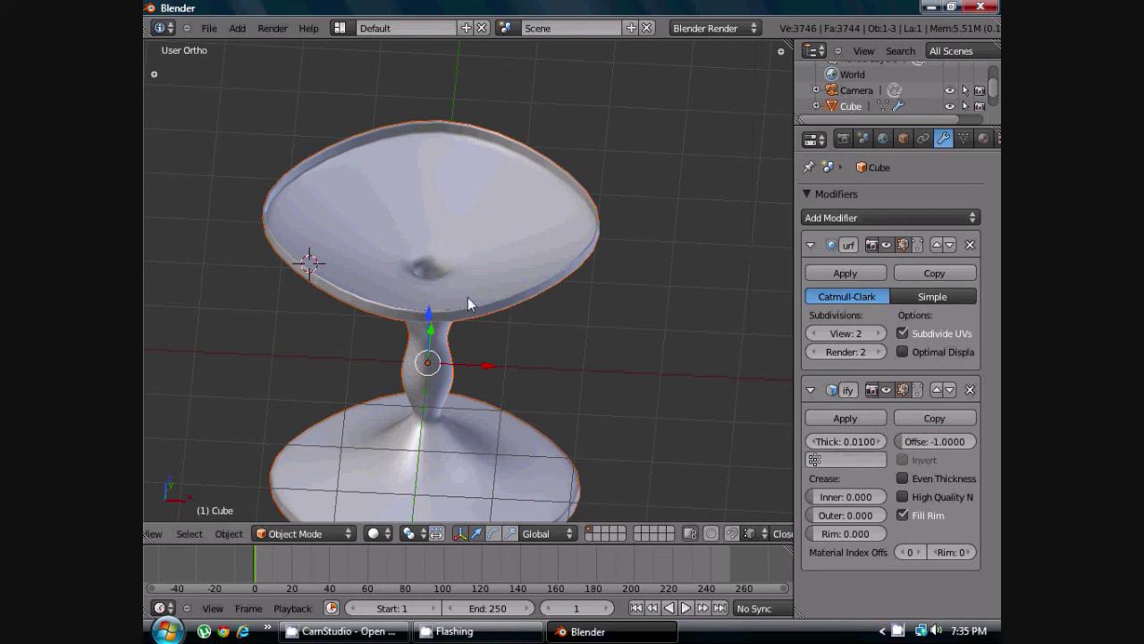
scroll(526, 345, "up", 1)
scroll(526, 350, "up", 2)
scroll(744, 397, "down", 1)
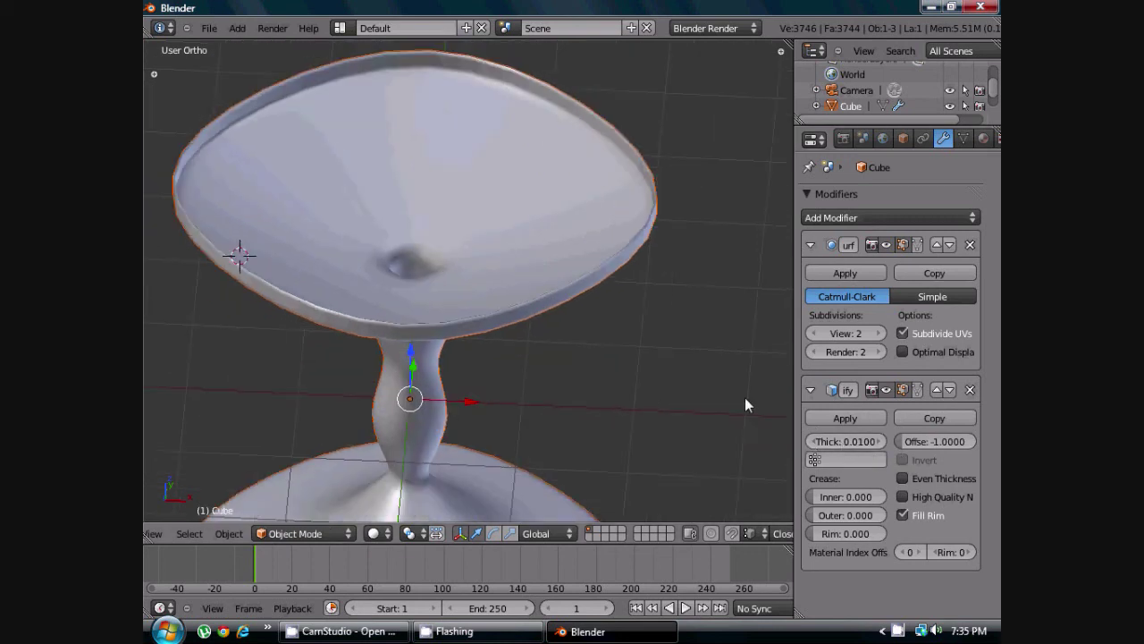
left_click(878, 439)
left_click(878, 439)
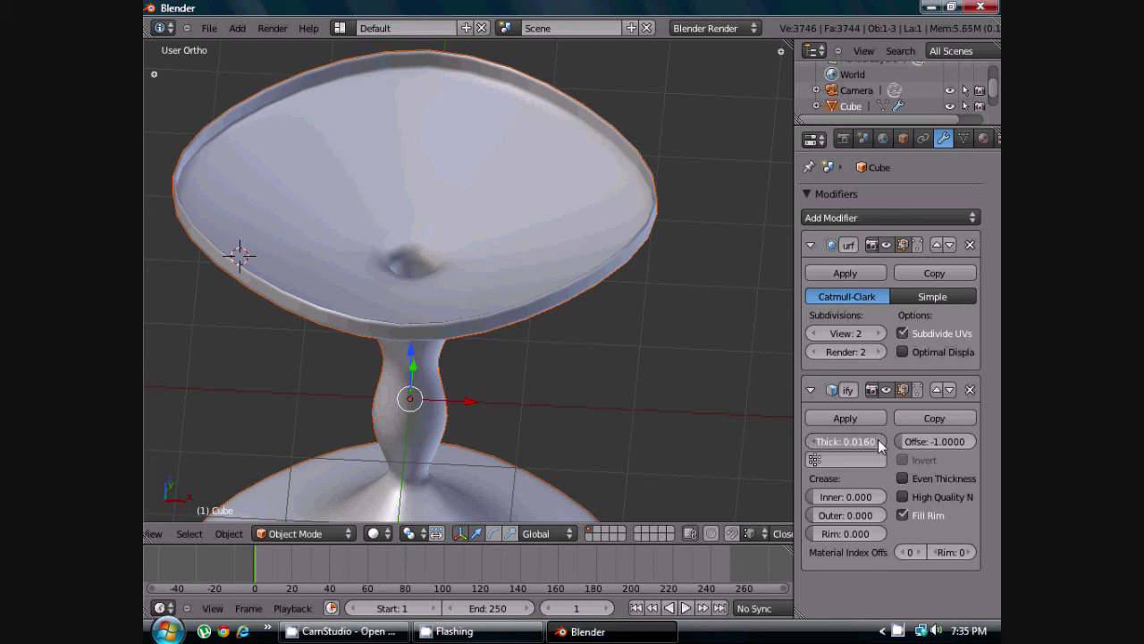
mouse_move(870, 439)
left_mouse_down()
mouse_move(916, 440)
mouse_move(857, 438)
left_mouse_up()
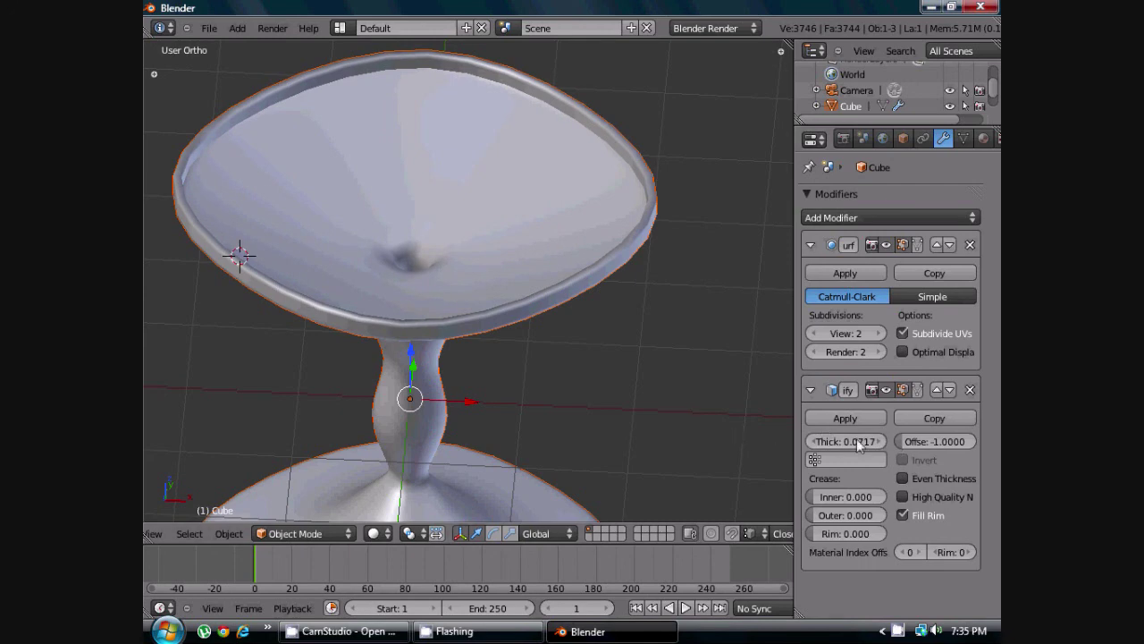
scroll(601, 393, "down", 3)
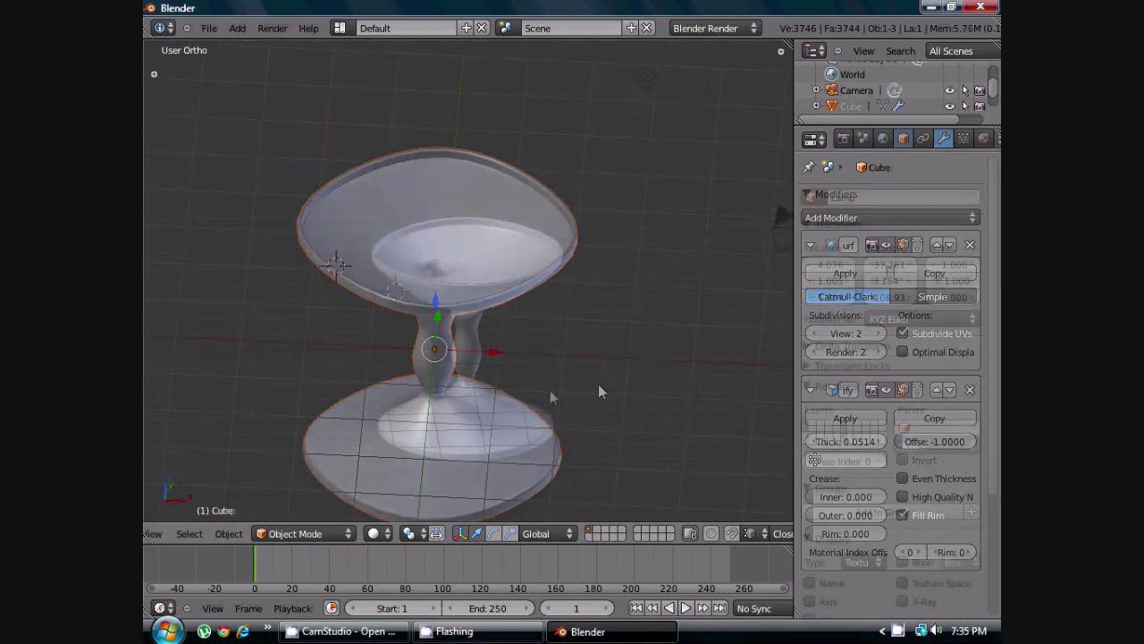
Examine the finished goblet's proportions and bowl from the front and from angled views.
scroll(599, 387, "up", 2)
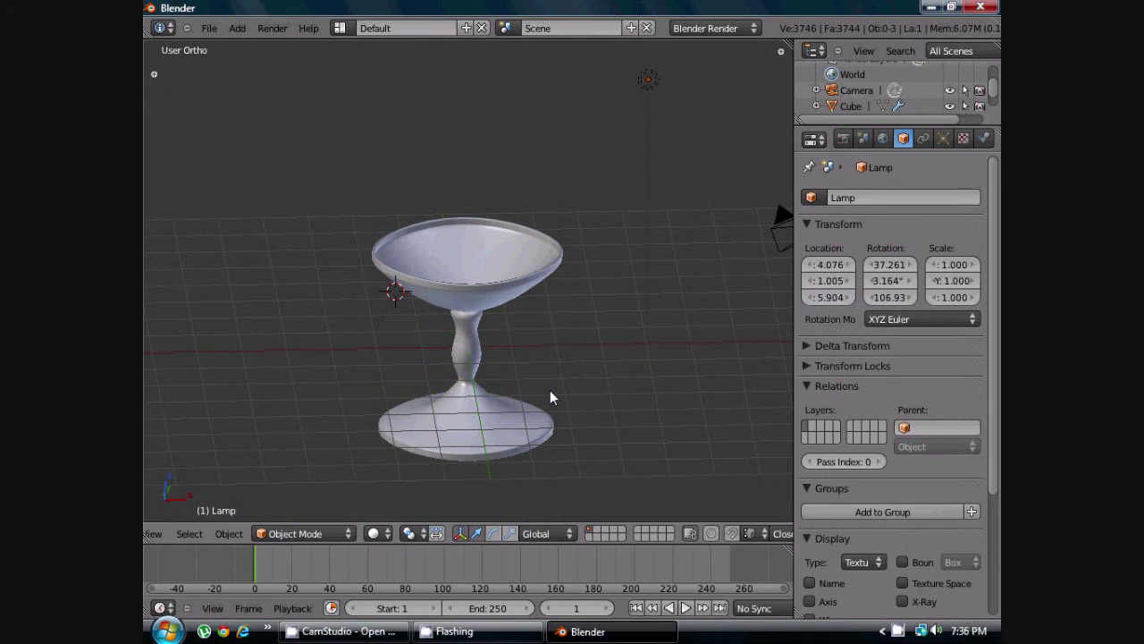
key("KP_1")
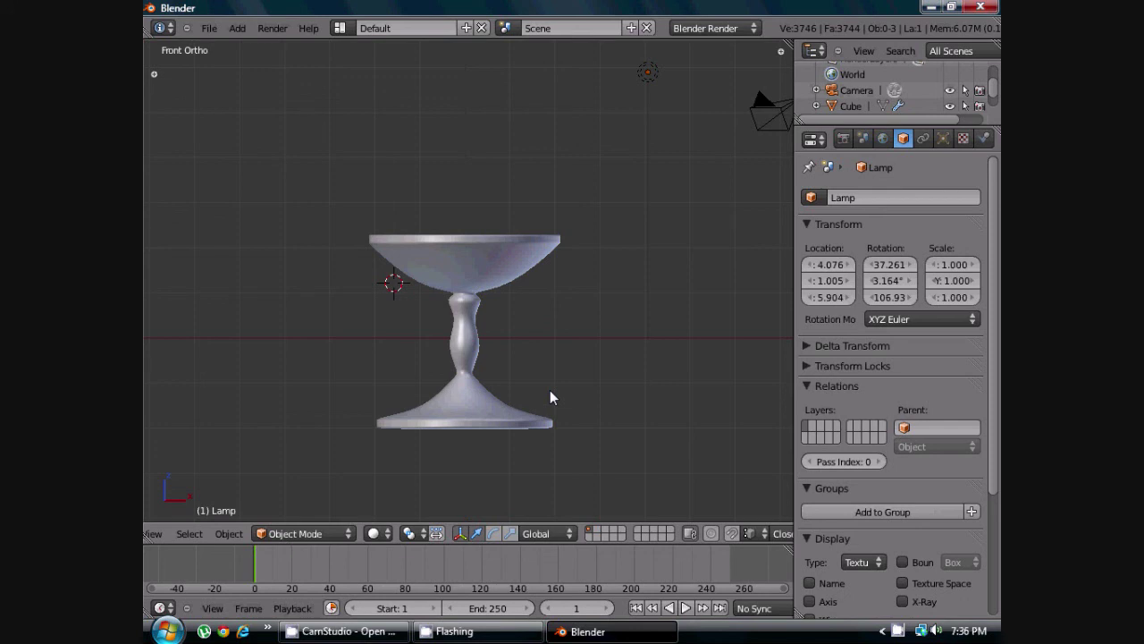
scroll(537, 387, "up", 2)
middle_click_drag(524, 385, 510, 358)
scroll(554, 366, "down", 2)
middle_click_drag(677, 410, 664, 418)
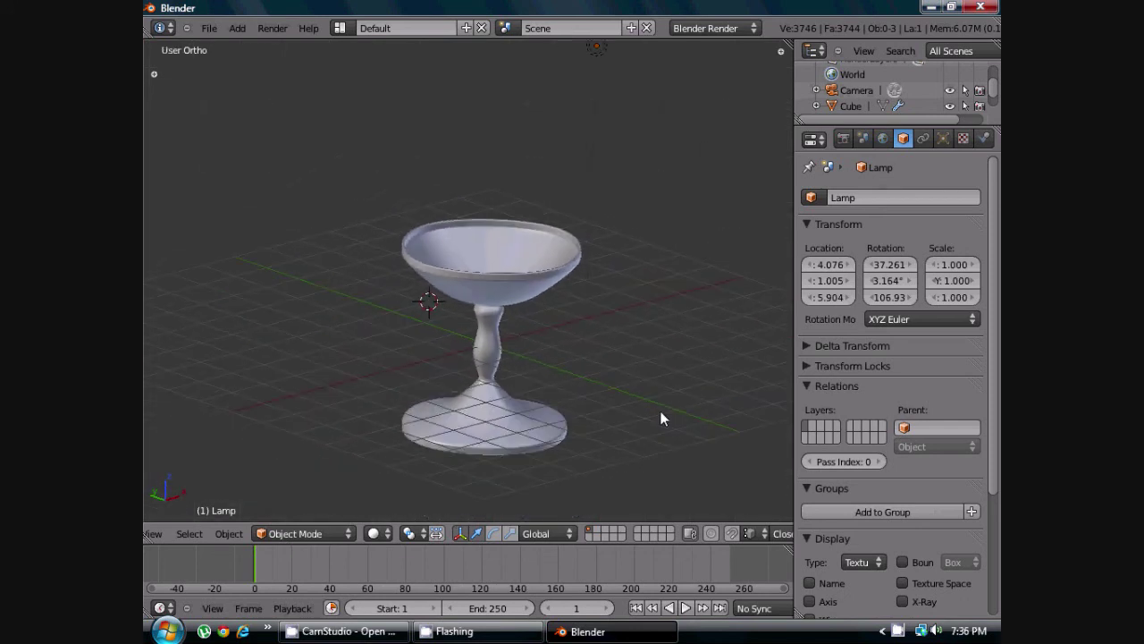